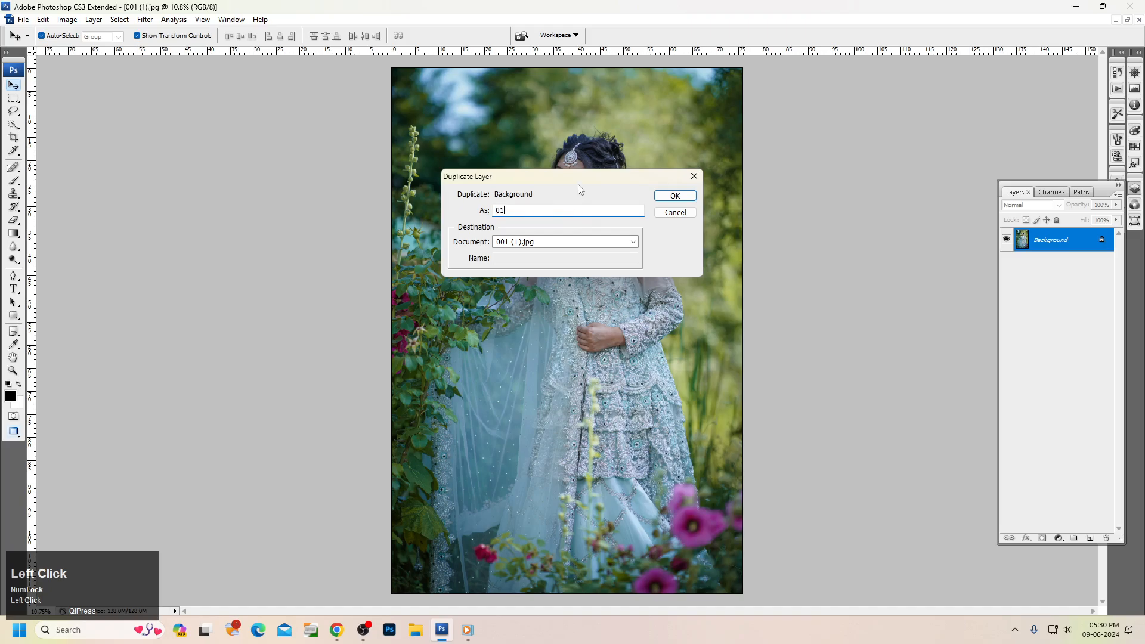
Step: Duplicate the Background layer under the name 01
{"action": "key", "text": "Return"}
Step: Open the Filter Gallery for layer 01 and enlarge its preview around the woman's face and upper body
{"action": "left_click", "coordinate": [145, 20]}
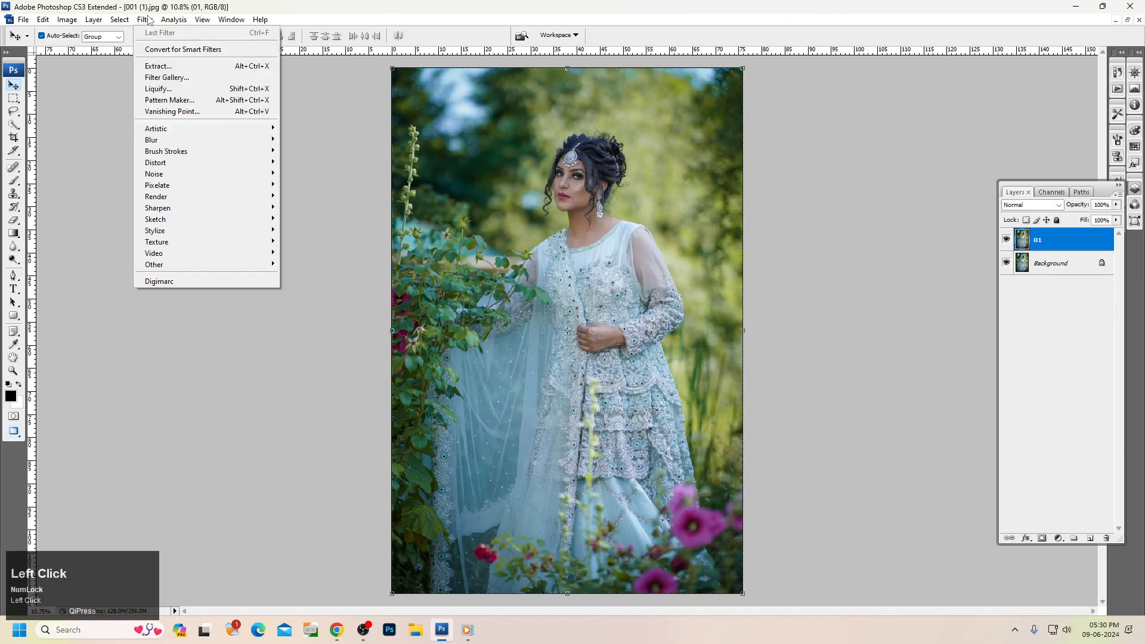
{"action": "left_click", "coordinate": [179, 77]}
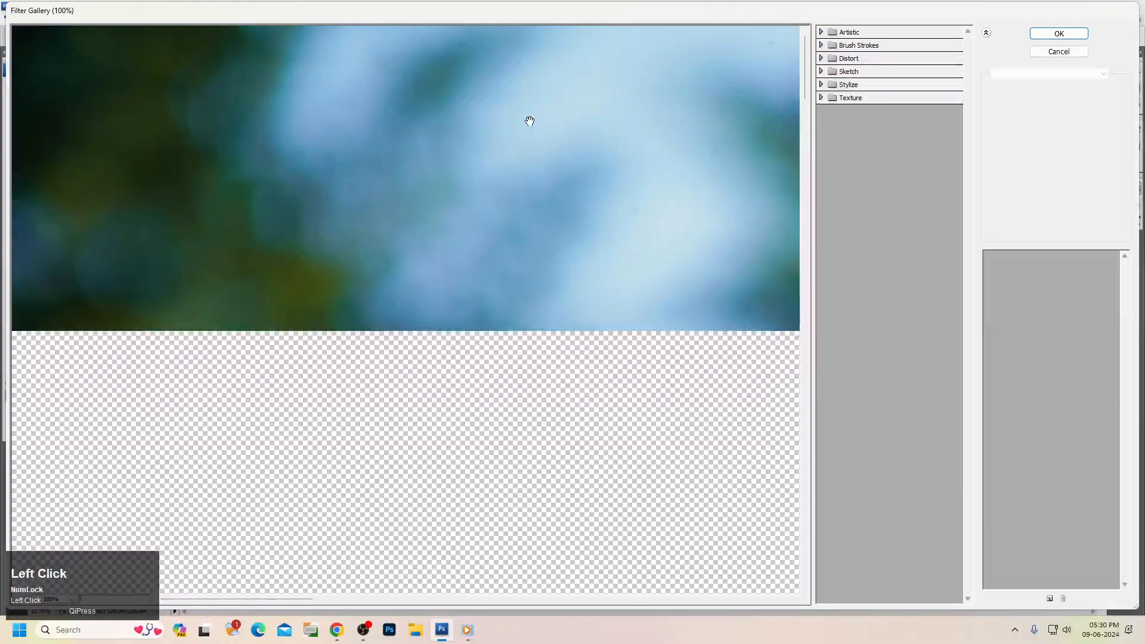
{"action": "scroll", "coordinate": [465, 290], "scroll_direction": "down", "scroll_amount": 3}
{"action": "scroll", "coordinate": [464, 289], "scroll_direction": "down", "scroll_amount": 5}
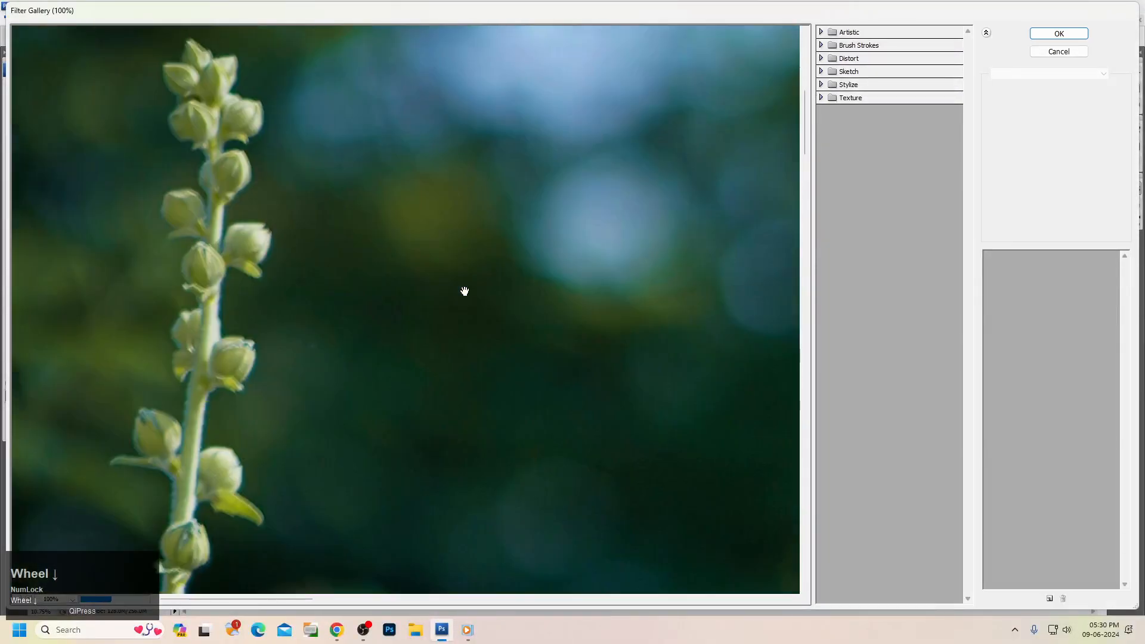
{"action": "right_click", "coordinate": [600, 139]}
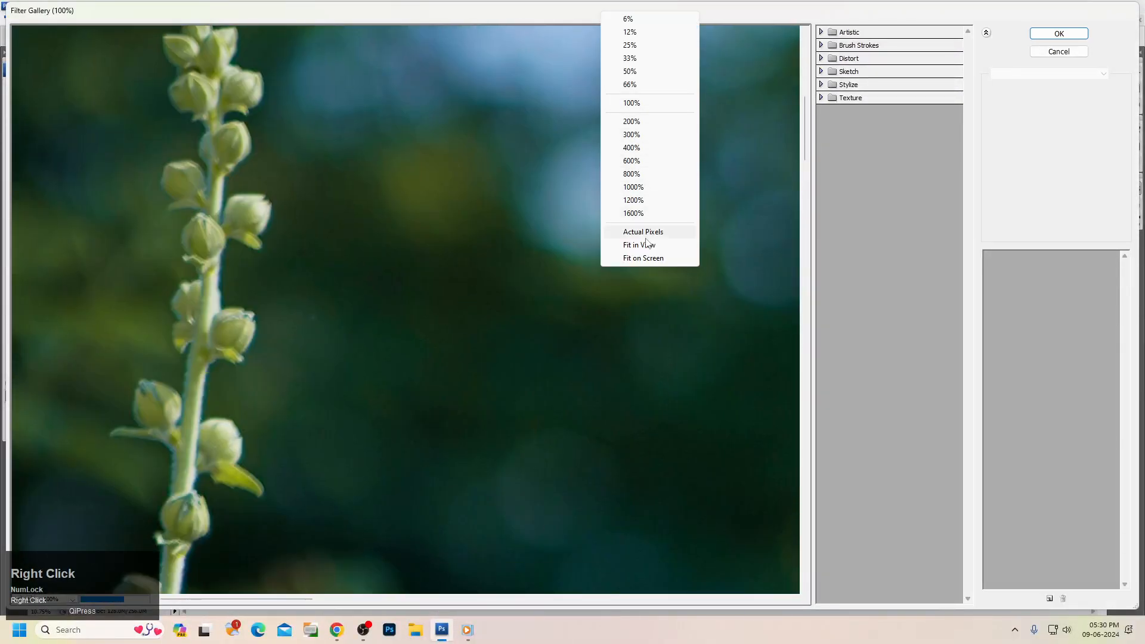
{"action": "left_click", "coordinate": [662, 257]}
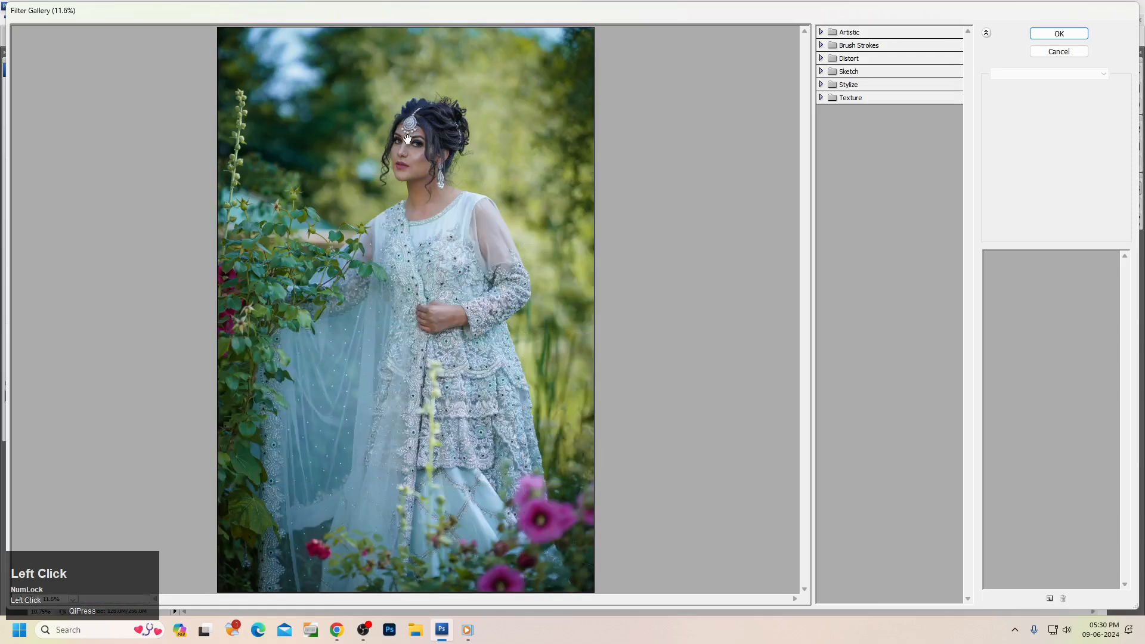
{"action": "right_click", "coordinate": [410, 186]}
{"action": "left_click", "coordinate": [409, 185]}
{"action": "left_click", "coordinate": [655, 284], "text": "ctrl"}
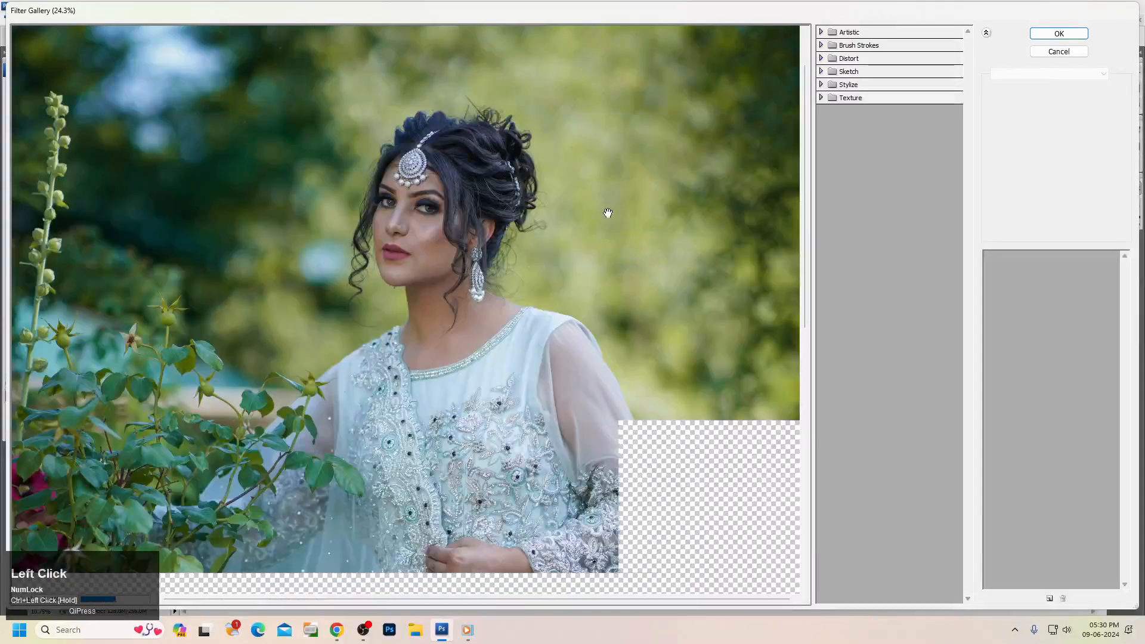
Step: Try the artistic effects Film Grain, Fresco, Underpainting, Watercolor and Neon Glow on the preview
{"action": "left_click", "coordinate": [830, 32]}
{"action": "left_click", "coordinate": [842, 54]}
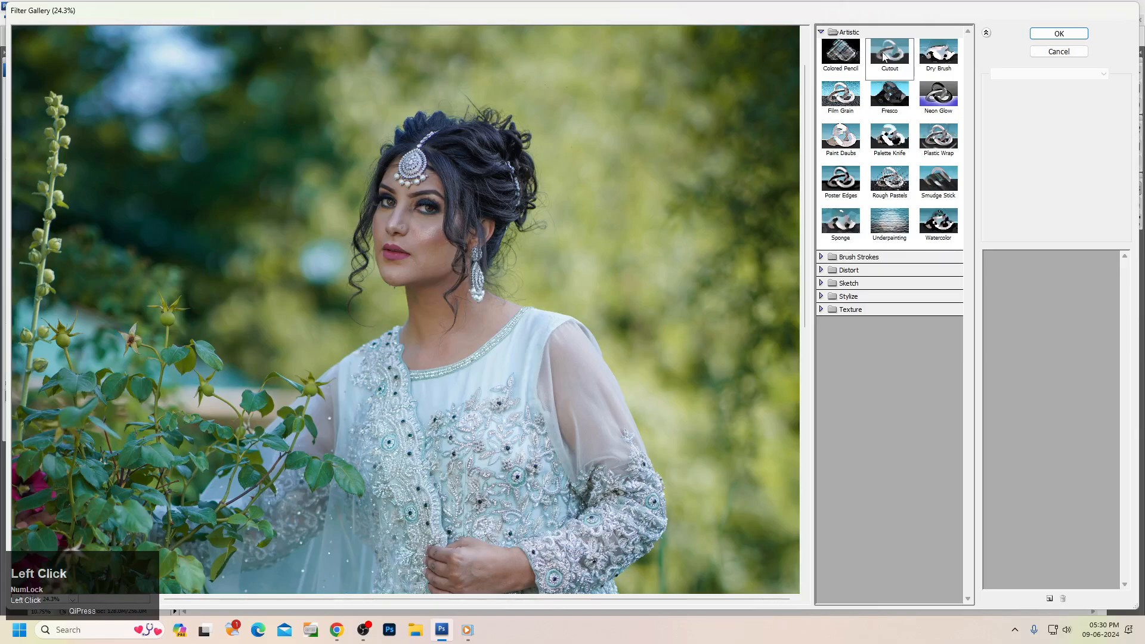
{"action": "left_click", "coordinate": [842, 98]}
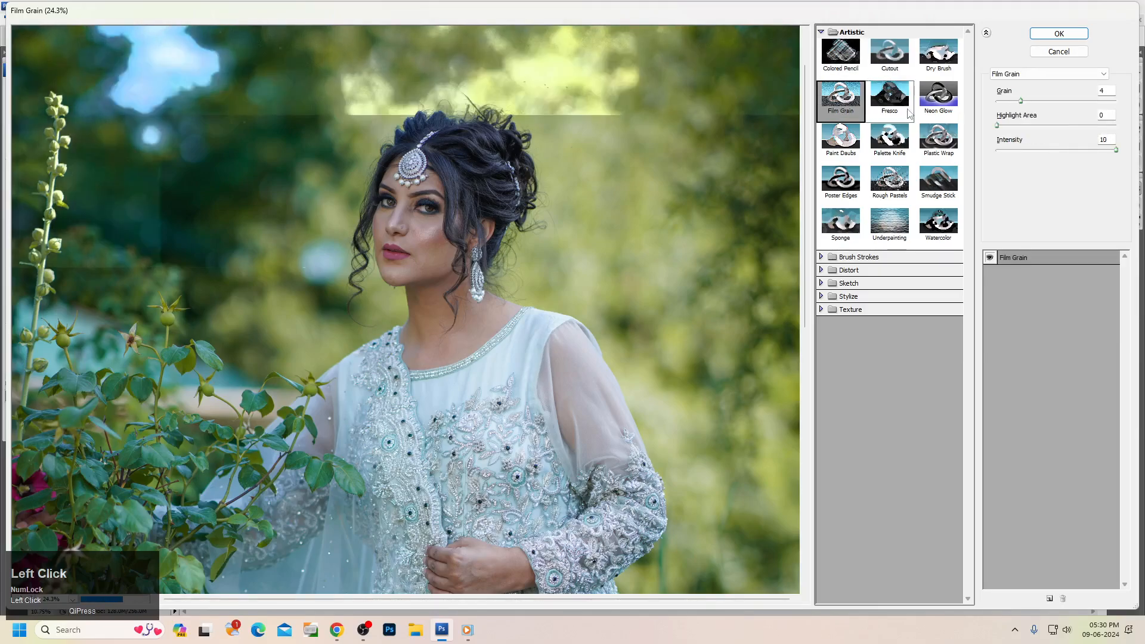
{"action": "left_click", "coordinate": [890, 96]}
{"action": "left_click", "coordinate": [881, 235]}
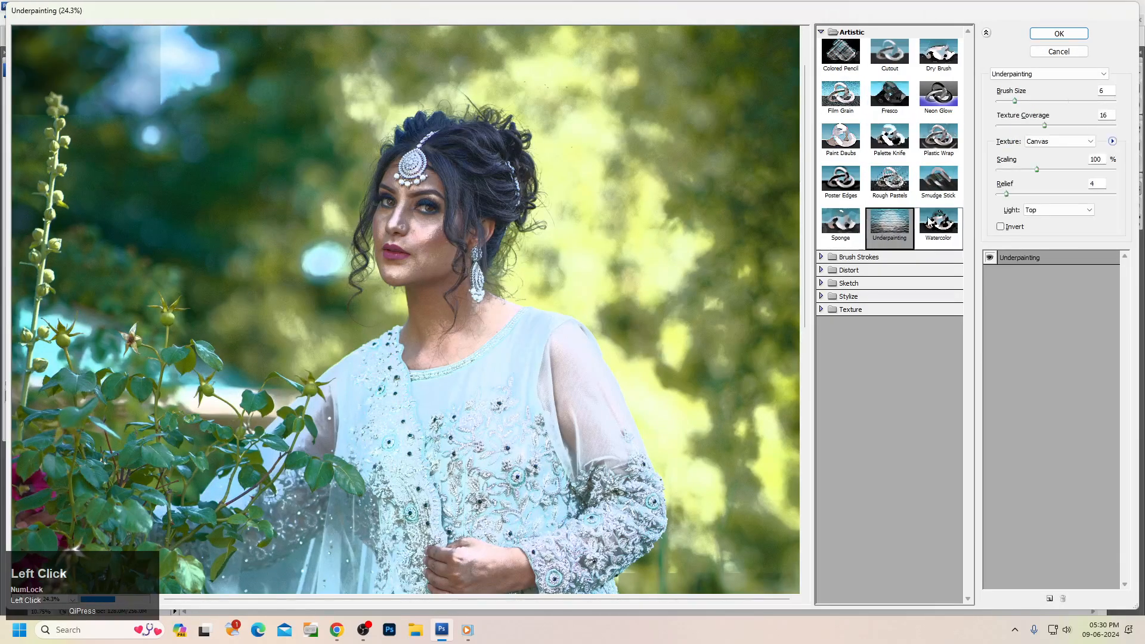
{"action": "left_click", "coordinate": [931, 222]}
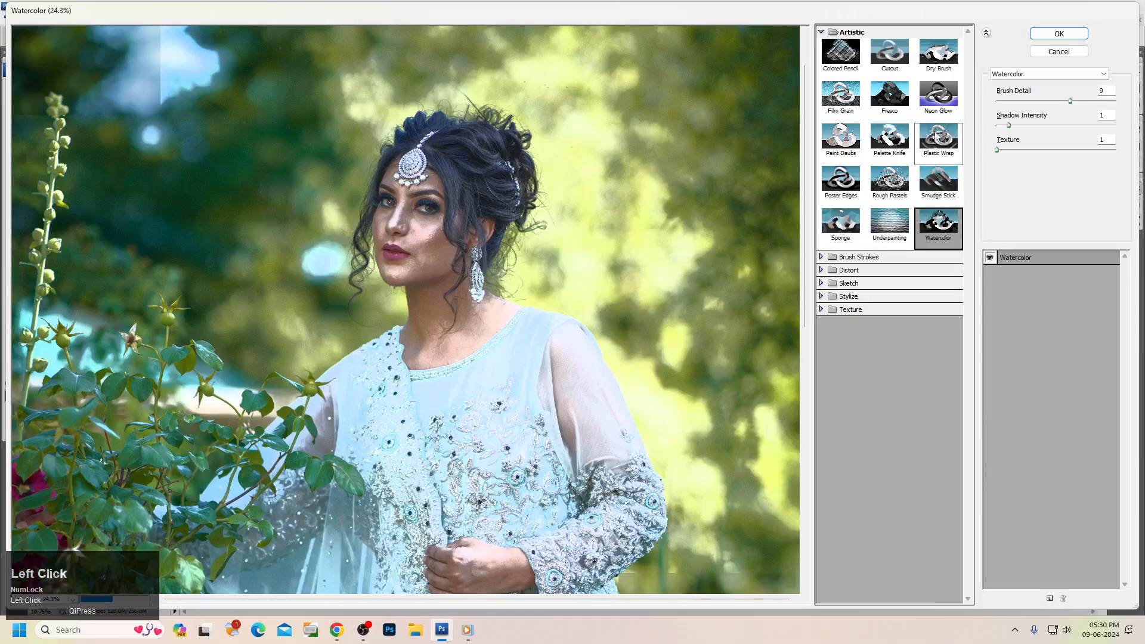
{"action": "left_click", "coordinate": [949, 98]}
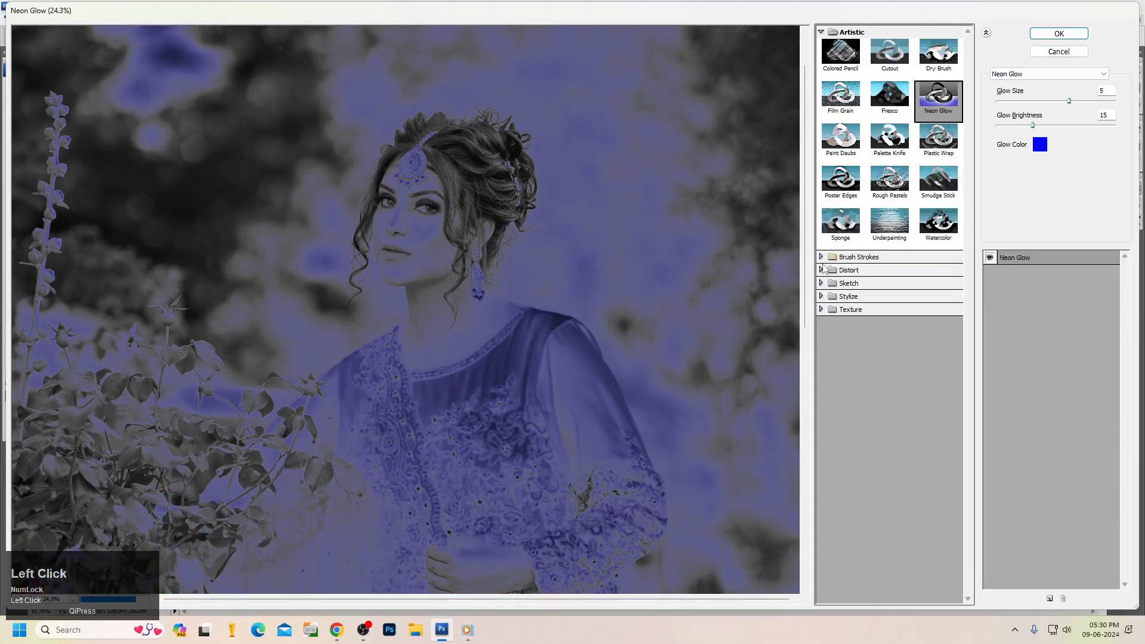
Step: Try the Craquelure, Stained Glass, Texturizer and Mosaic Tiles texture effects, then cancel the Filter Gallery
{"action": "left_click", "coordinate": [821, 310]}
{"action": "left_click", "coordinate": [841, 332]}
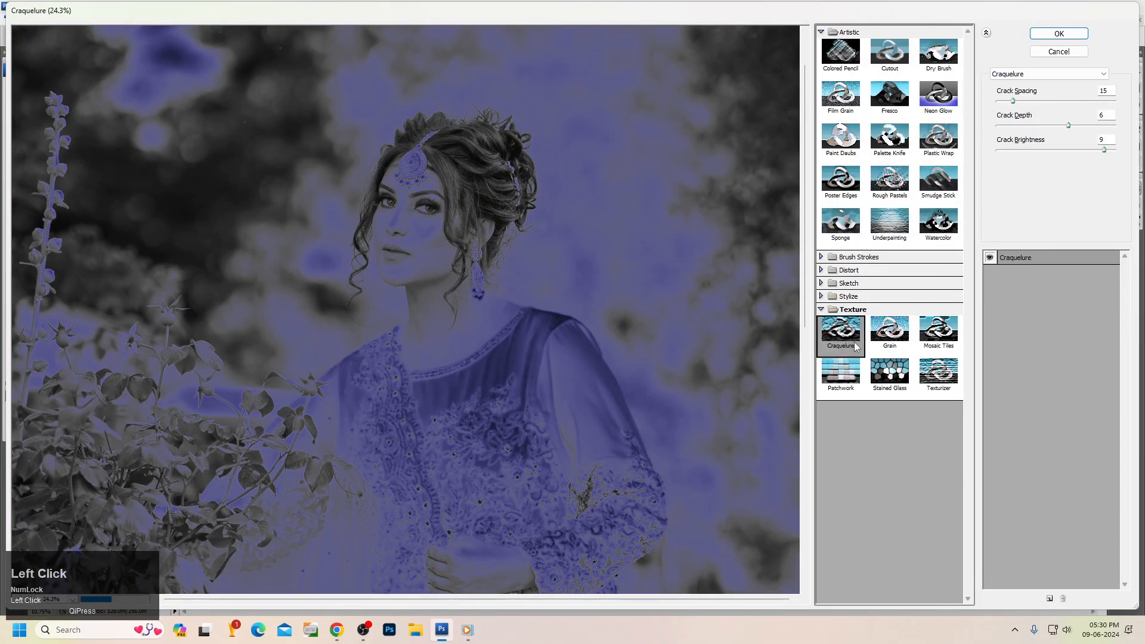
{"action": "left_click", "coordinate": [887, 384]}
{"action": "left_click", "coordinate": [935, 387]}
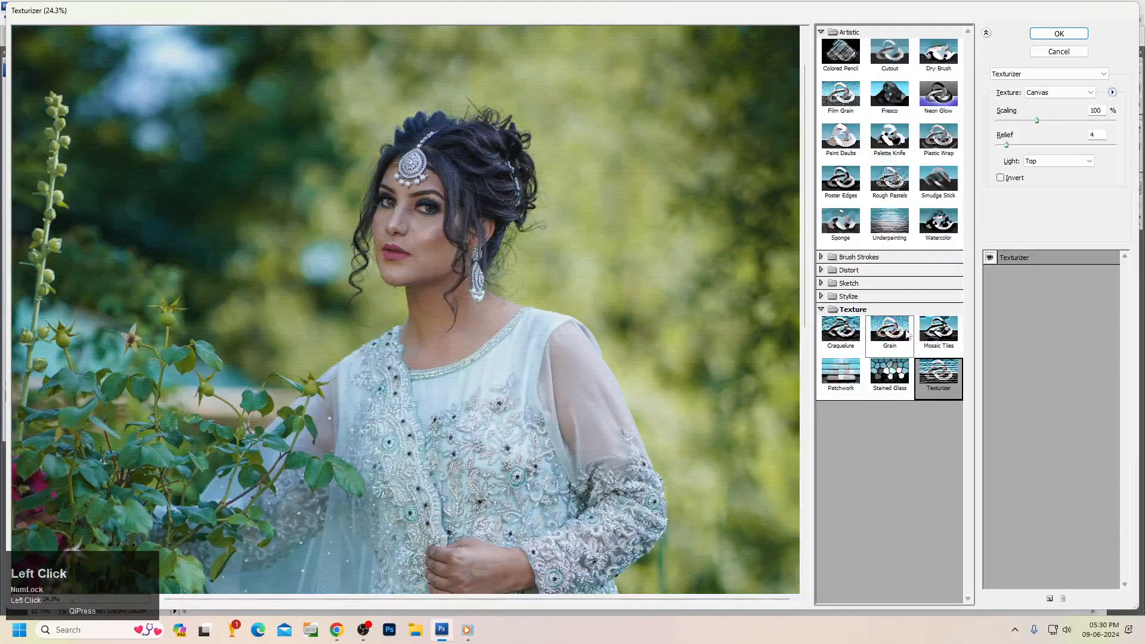
{"action": "left_click", "coordinate": [935, 349]}
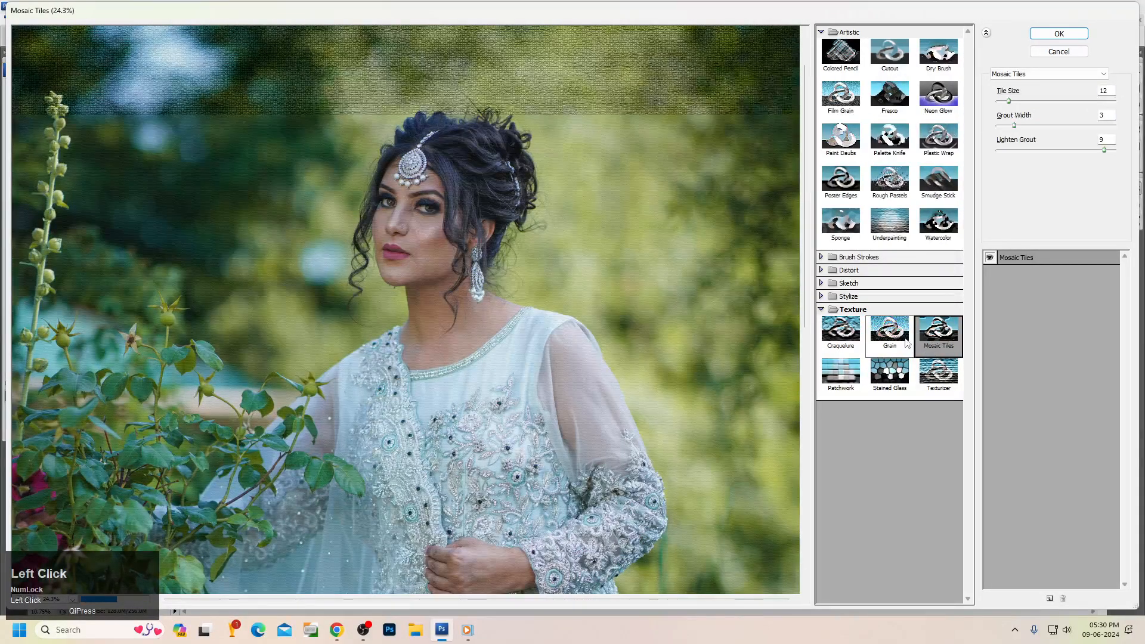
{"action": "left_click", "coordinate": [1065, 51]}
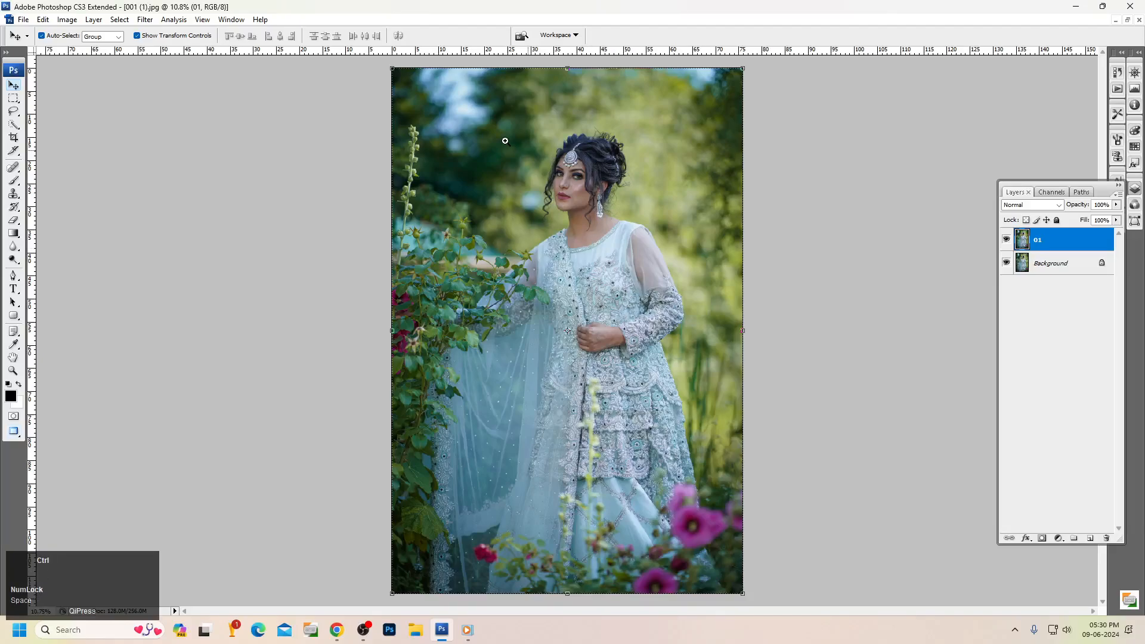
Step: Examine the skin of the woman's face and neck and her loose hair up close
{"action": "left_click", "coordinate": [546, 140], "text": "ctrl"}
{"action": "left_click_drag", "start_coordinate": [665, 279], "coordinate": [584, 280]}
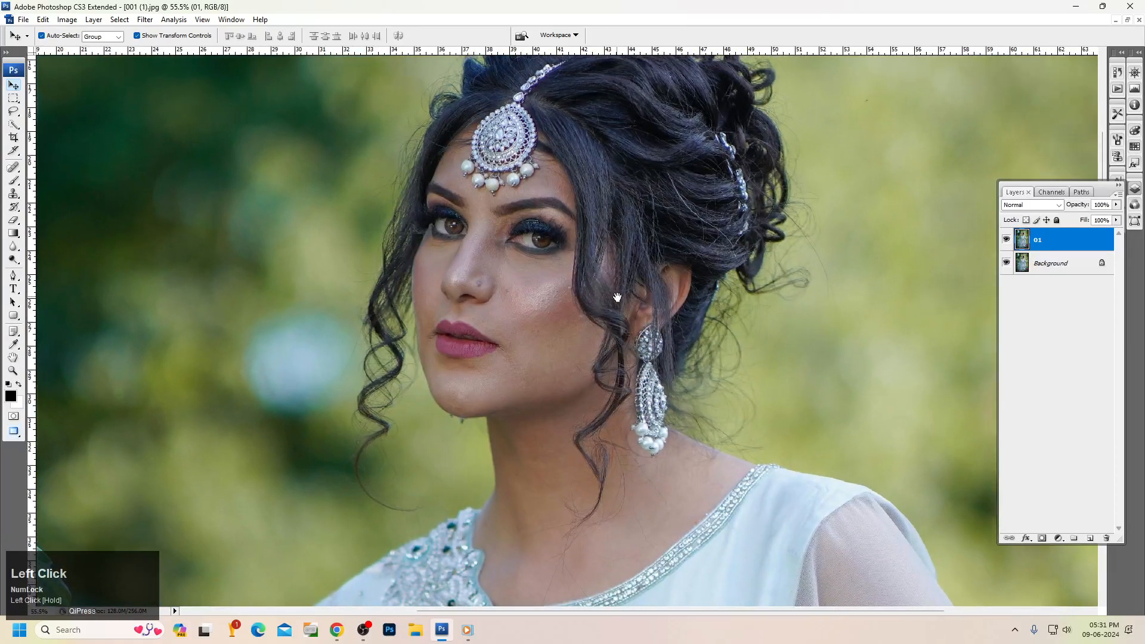
{"action": "left_click_drag", "start_coordinate": [340, 154], "coordinate": [726, 439]}
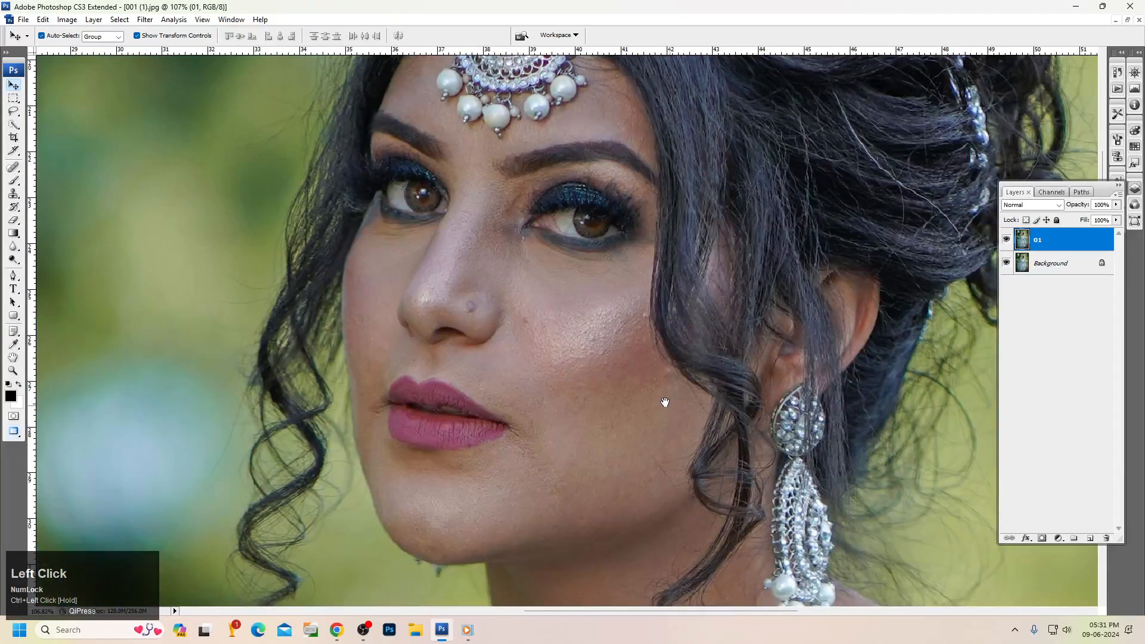
{"action": "scroll", "coordinate": [606, 379], "scroll_direction": "up", "scroll_amount": 3}
{"action": "scroll", "coordinate": [606, 379], "scroll_direction": "down", "scroll_amount": 2}
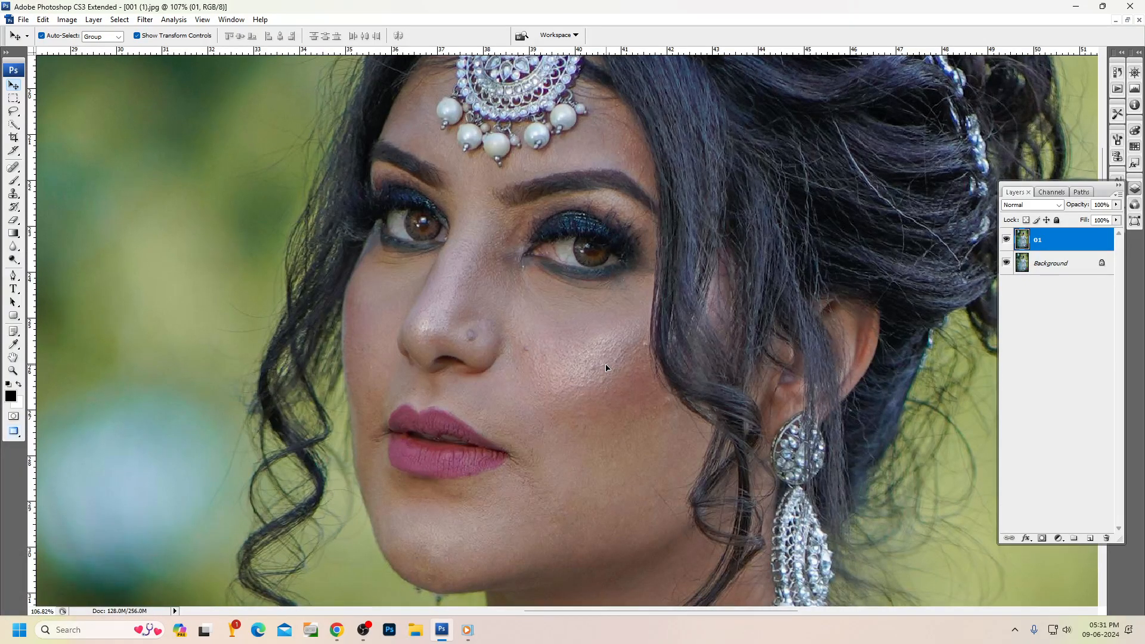
{"action": "left_click_drag", "start_coordinate": [623, 350], "coordinate": [597, 77]}
{"action": "left_click_drag", "start_coordinate": [595, 336], "coordinate": [597, 287]}
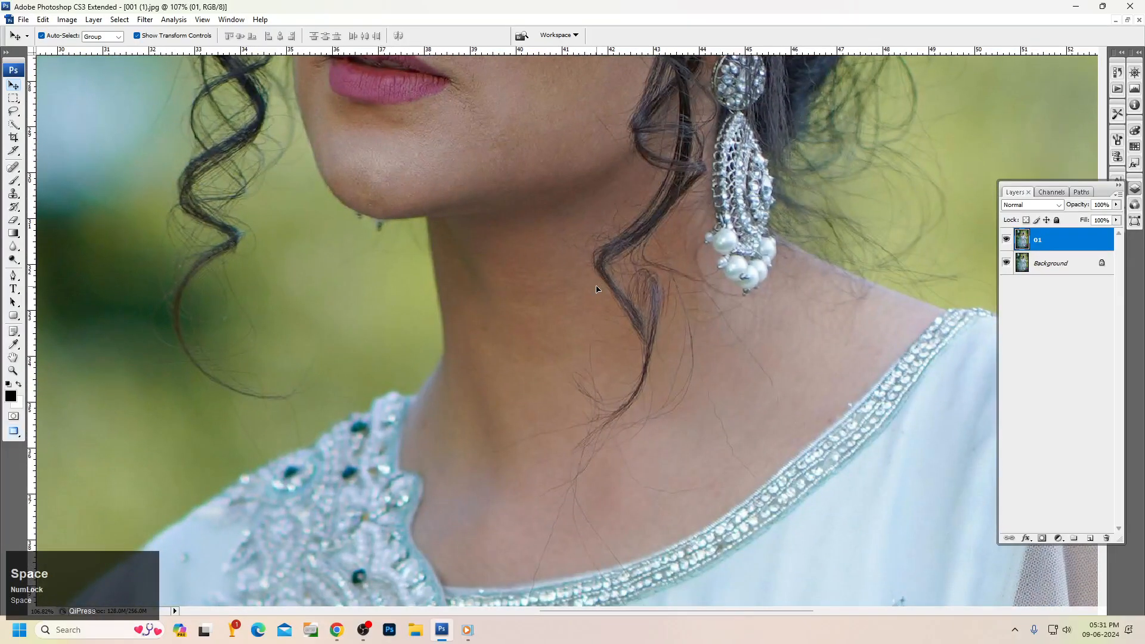
{"action": "scroll", "coordinate": [596, 290], "scroll_direction": "up", "scroll_amount": 5}
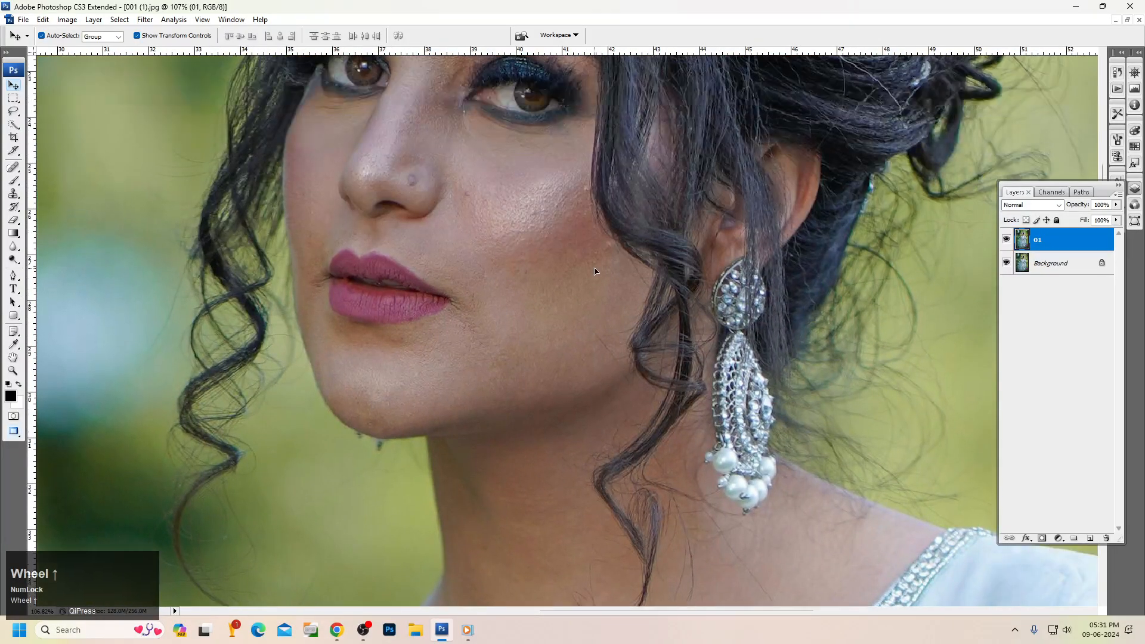
{"action": "right_click", "coordinate": [585, 236]}
{"action": "left_click", "coordinate": [608, 255]}
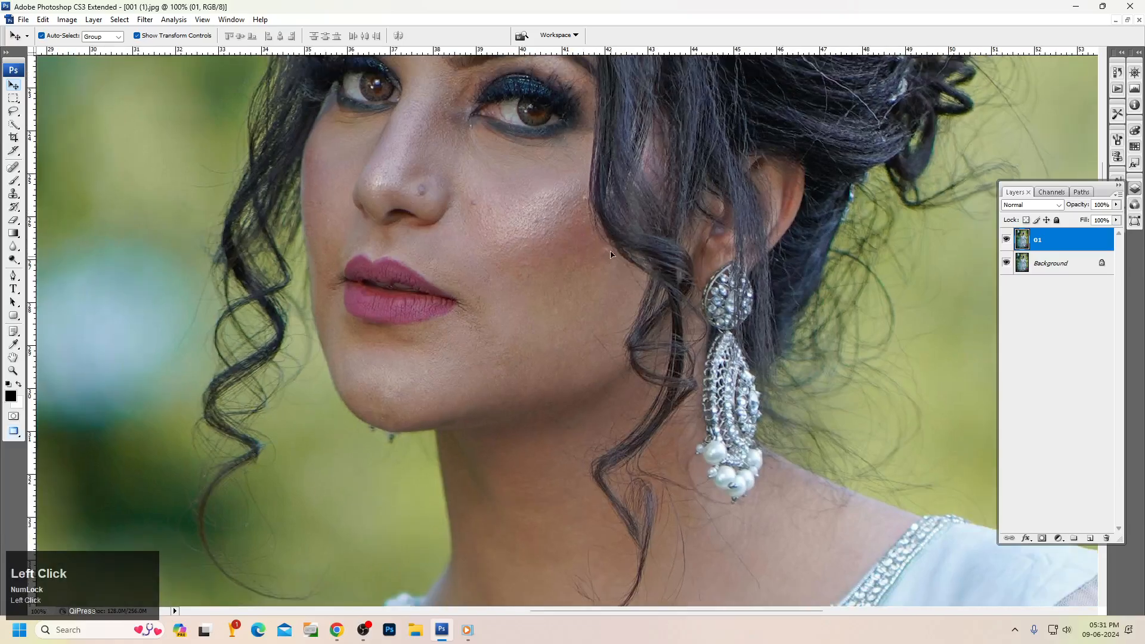
{"action": "right_click", "coordinate": [512, 197]}
{"action": "left_click", "coordinate": [517, 203]}
Step: Crop the photo to 16 × 9 in at 300 pixels/inch, framing the woman's head and upper body across the full image width
{"action": "key", "text": "c"}
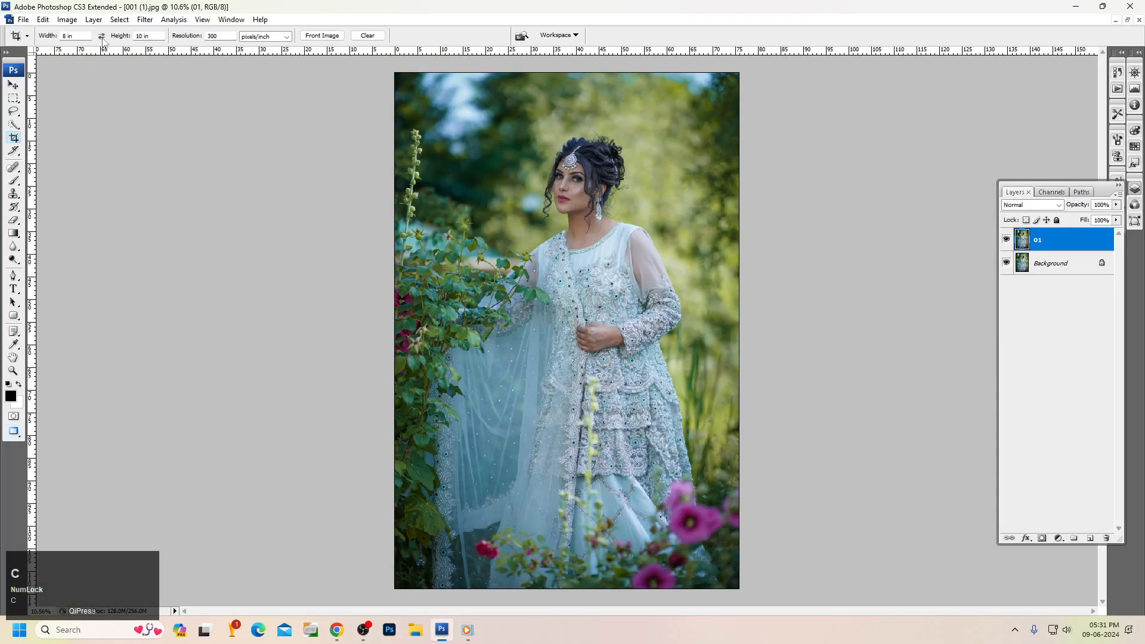
{"action": "left_click", "coordinate": [77, 36]}
{"action": "left_click", "coordinate": [159, 37]}
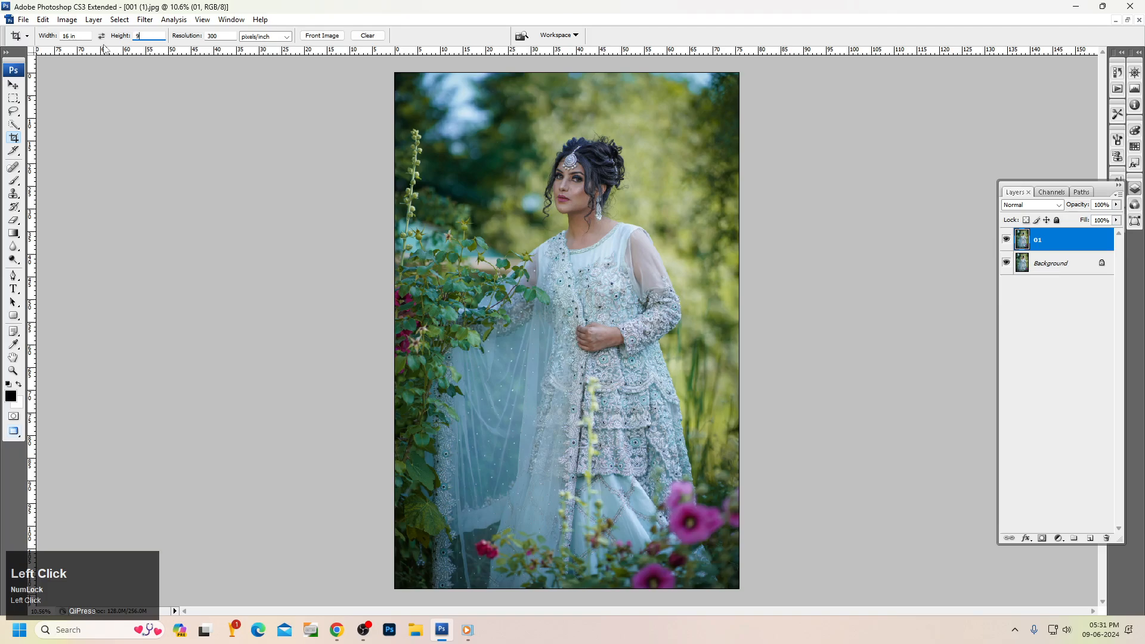
{"action": "left_click_drag", "start_coordinate": [373, 120], "coordinate": [739, 313]}
{"action": "left_click_drag", "start_coordinate": [645, 217], "coordinate": [643, 227]}
{"action": "right_click", "coordinate": [597, 189]}
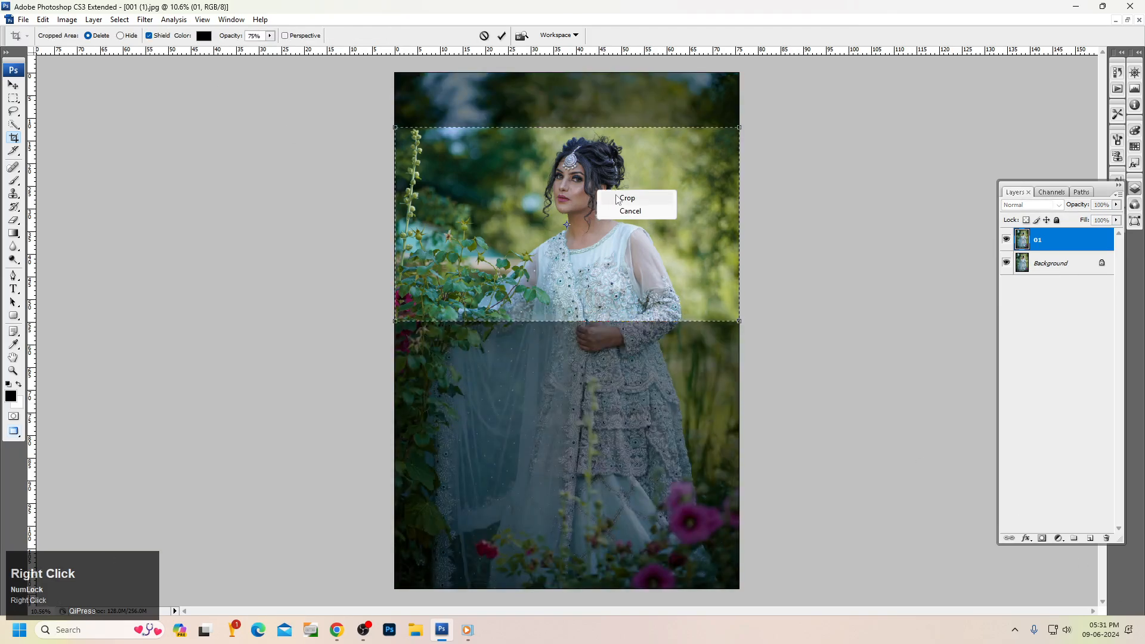
{"action": "left_click", "coordinate": [618, 195]}
Step: Remove the mark on the side of the woman's nose with the Spot Healing Brush
{"action": "right_click", "coordinate": [558, 267]}
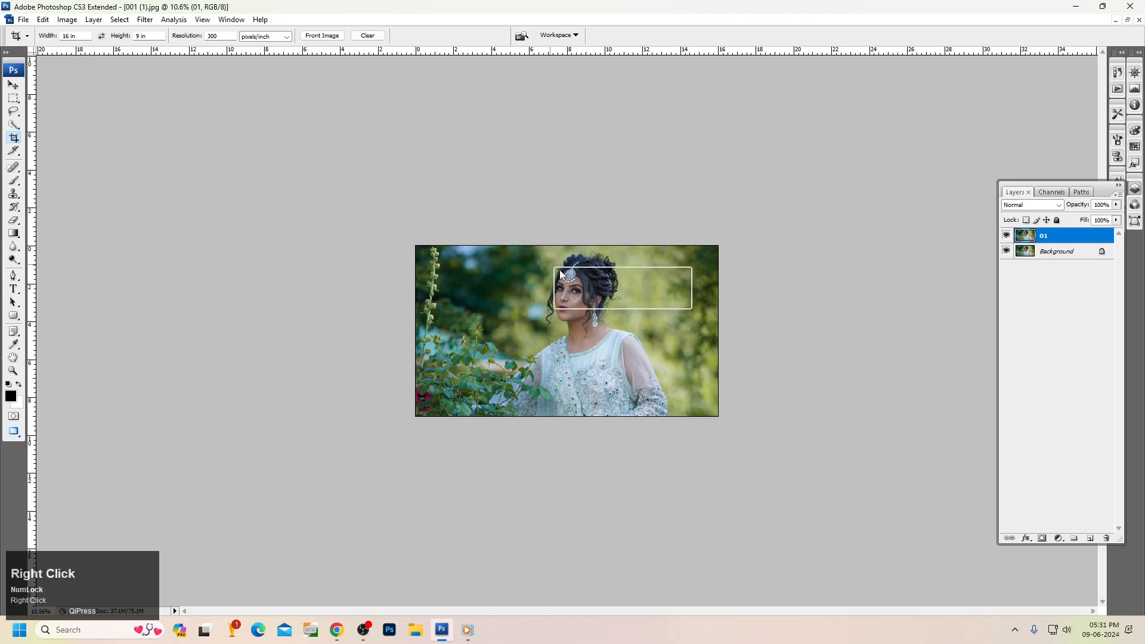
{"action": "left_click", "coordinate": [576, 274]}
{"action": "left_click_drag", "start_coordinate": [491, 138], "coordinate": [711, 333]}
{"action": "left_click_drag", "start_coordinate": [285, 133], "coordinate": [750, 470]}
{"action": "key", "text": "v"}
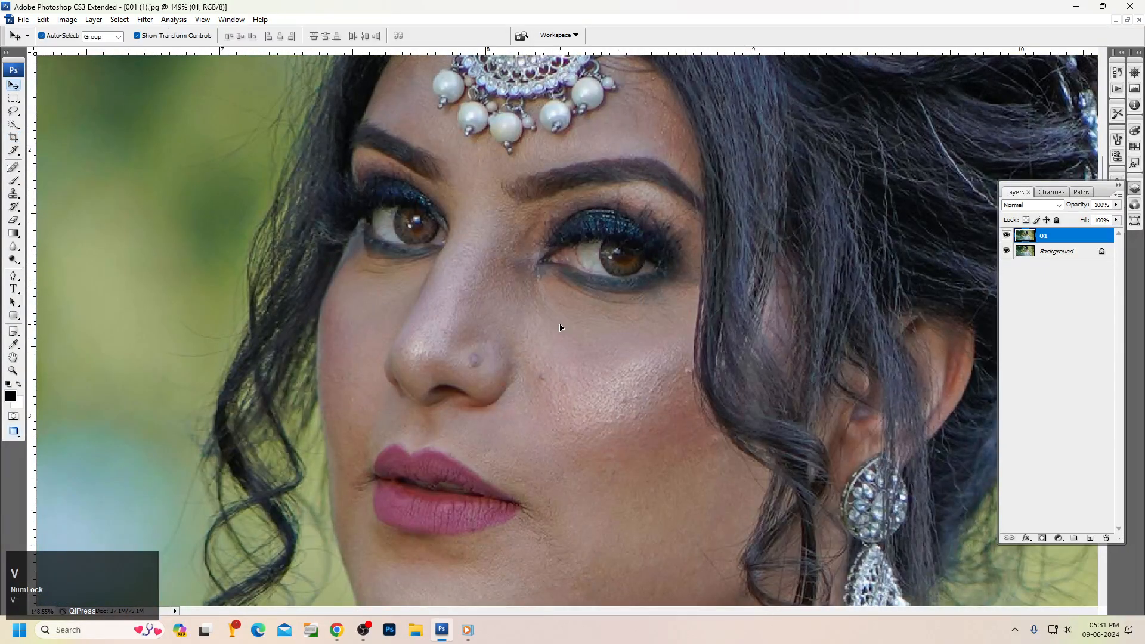
{"action": "key", "text": "j"}
{"action": "left_click_drag", "start_coordinate": [394, 315], "coordinate": [666, 508]}
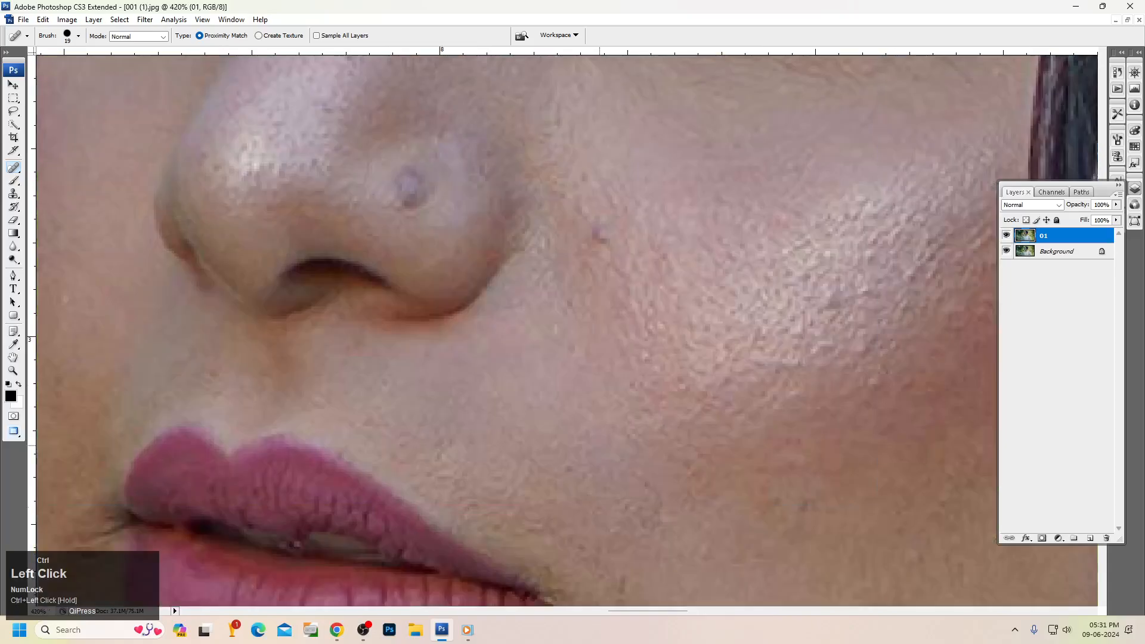
{"action": "left_click", "coordinate": [409, 186]}
Step: Set the Spot Healing Brush to 20 px and heal the remaining small blemishes on the nose, inner cheek and beside the mouth
{"action": "right_click", "coordinate": [463, 219]}
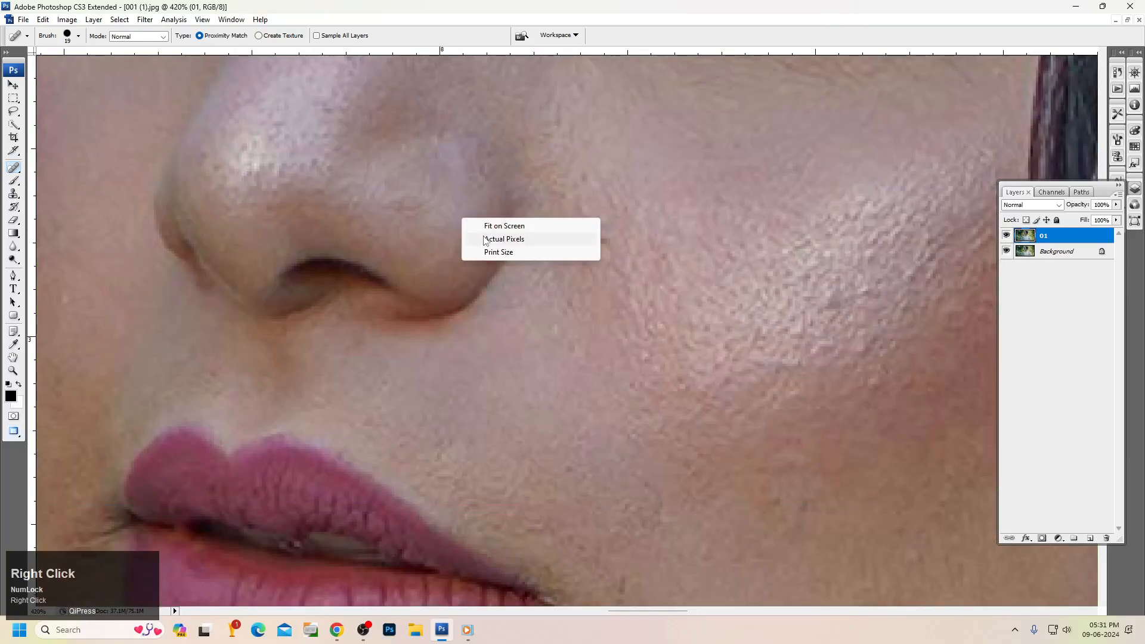
{"action": "left_click", "coordinate": [486, 240]}
{"action": "left_click", "coordinate": [605, 360], "text": "ctrl"}
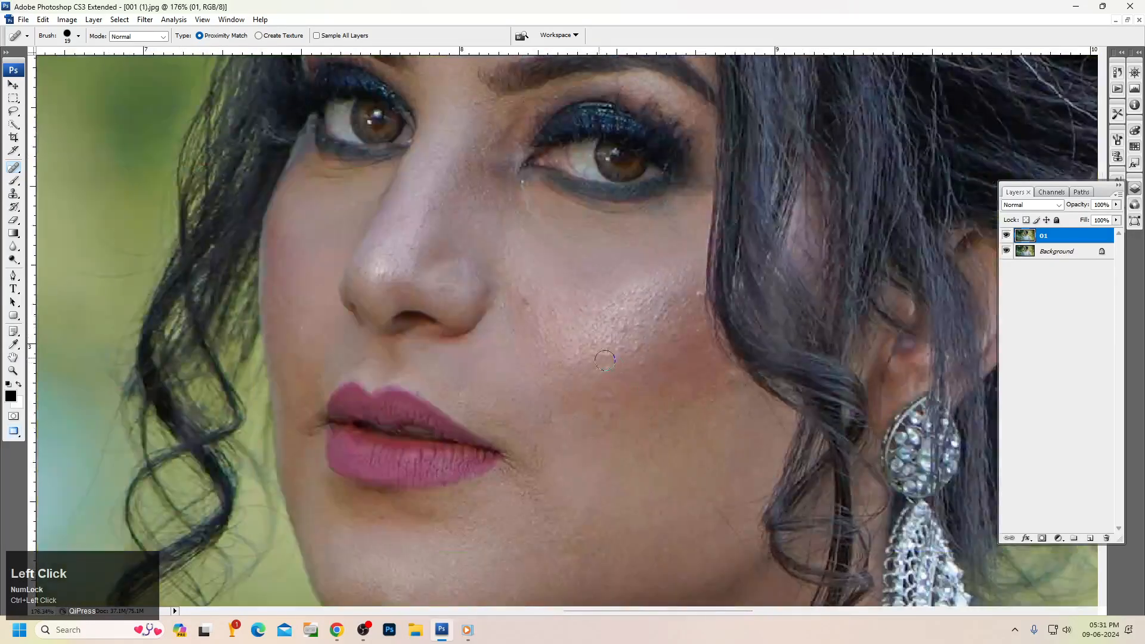
{"action": "key", "text": "bracketright"}
{"action": "key", "text": "bracketright"}
{"action": "left_click", "coordinate": [446, 288]}
{"action": "key", "text": "bracketright"}
{"action": "left_click", "coordinate": [526, 304]}
{"action": "left_click_drag", "start_coordinate": [443, 279], "coordinate": [459, 291]}
{"action": "left_click_drag", "start_coordinate": [308, 438], "coordinate": [307, 435]}
Step: Try to heal the small spots on the outer cheek beside the hair lock with the Spot Healing Brush
{"action": "left_click", "coordinate": [694, 293]}
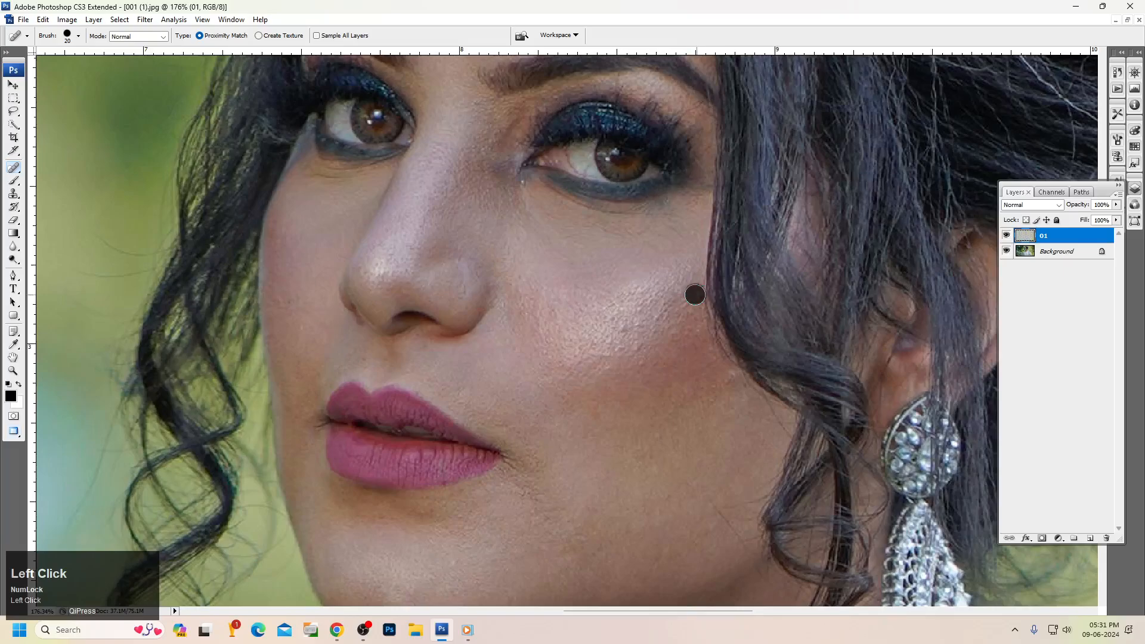
{"action": "key", "text": "ctrl+alt+z"}
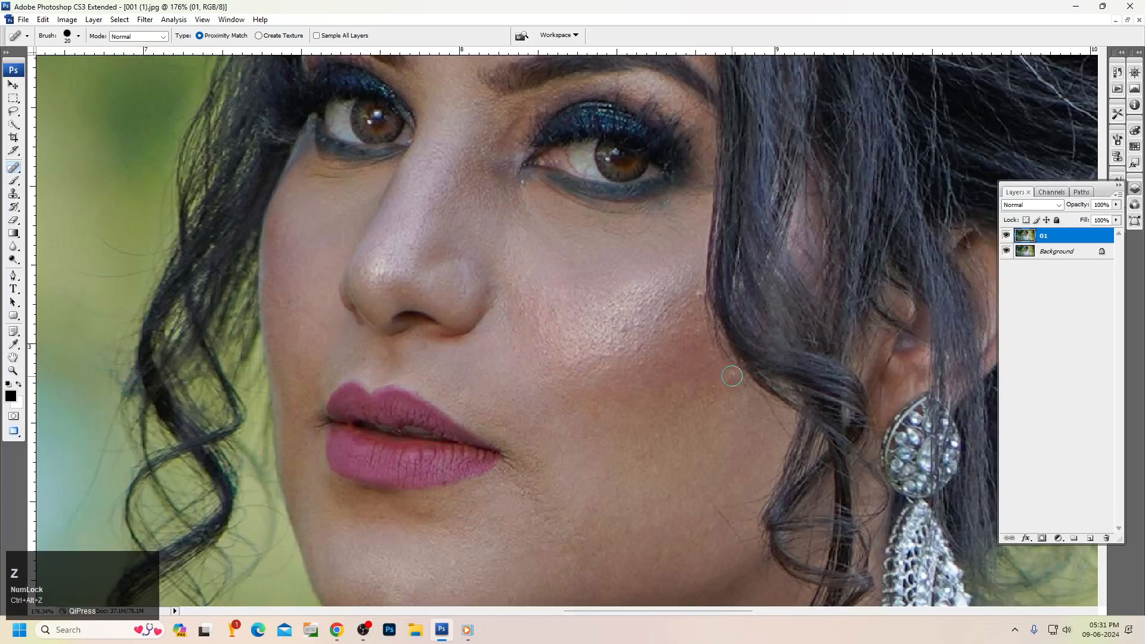
{"action": "left_click", "coordinate": [728, 380]}
Step: Try to repair the bright spot at the cheek's edge beside the hair with the Patch tool, and undo the attempts
{"action": "right_click", "coordinate": [21, 168]}
{"action": "left_click", "coordinate": [56, 190]}
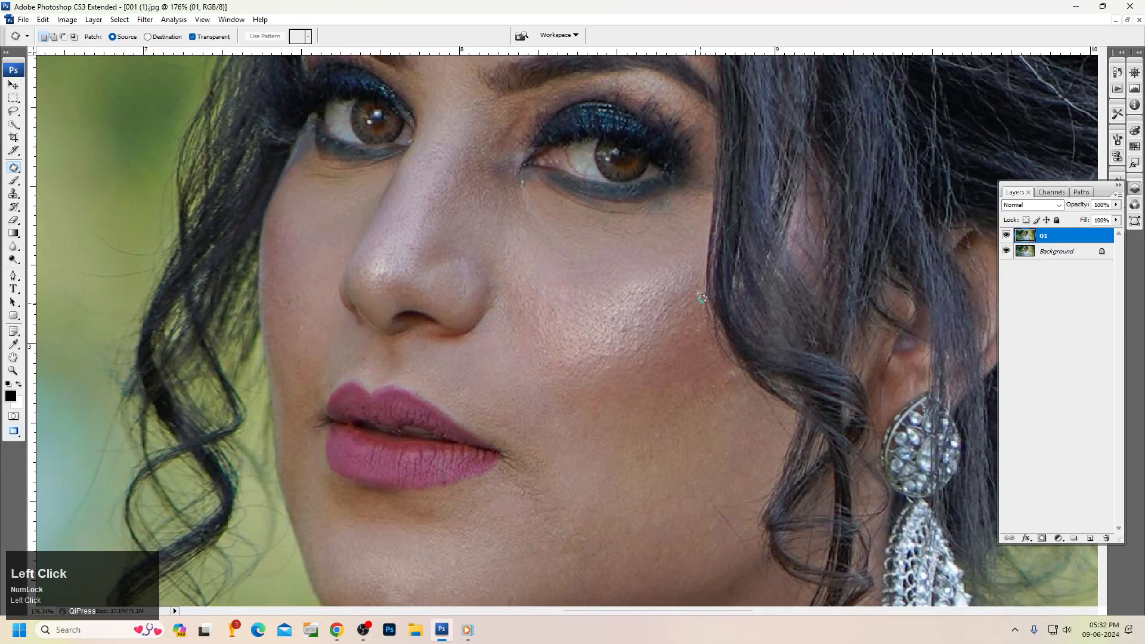
{"action": "left_click_drag", "start_coordinate": [702, 285], "coordinate": [700, 296]}
{"action": "left_click", "coordinate": [706, 307]}
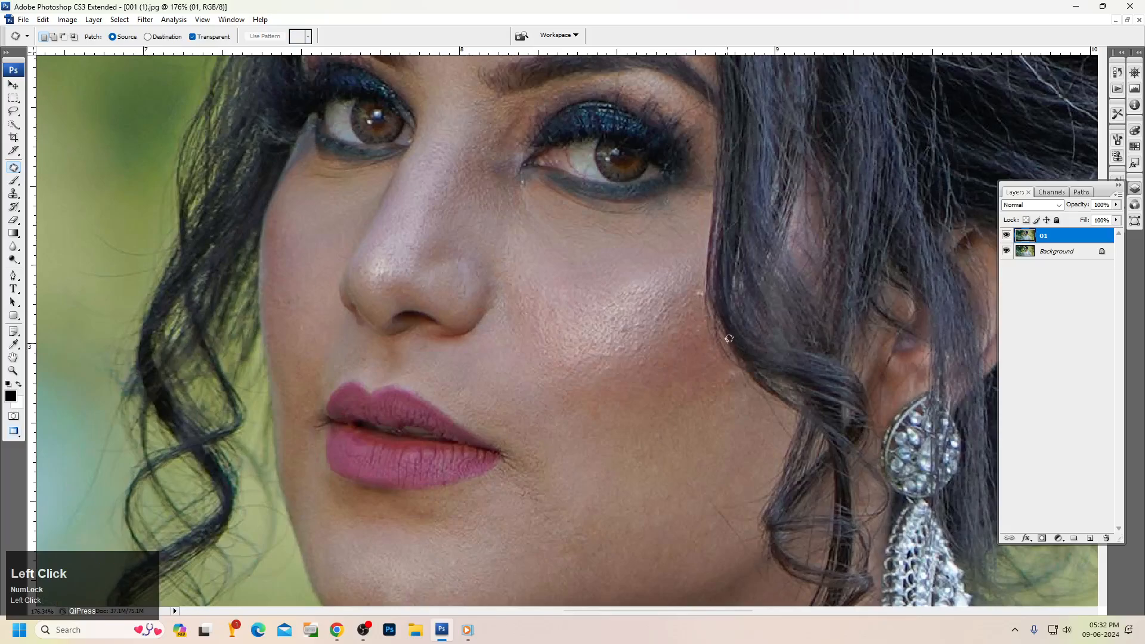
{"action": "left_click_drag", "start_coordinate": [698, 287], "coordinate": [702, 289]}
{"action": "left_click", "coordinate": [703, 278]}
{"action": "key", "text": "ctrl+alt+z"}
{"action": "key", "text": "ctrl+alt+z"}
{"action": "key", "text": "ctrl+alt+z"}
{"action": "key", "text": "ctrl+alt+z"}
{"action": "key", "text": "ctrl+alt+z"}
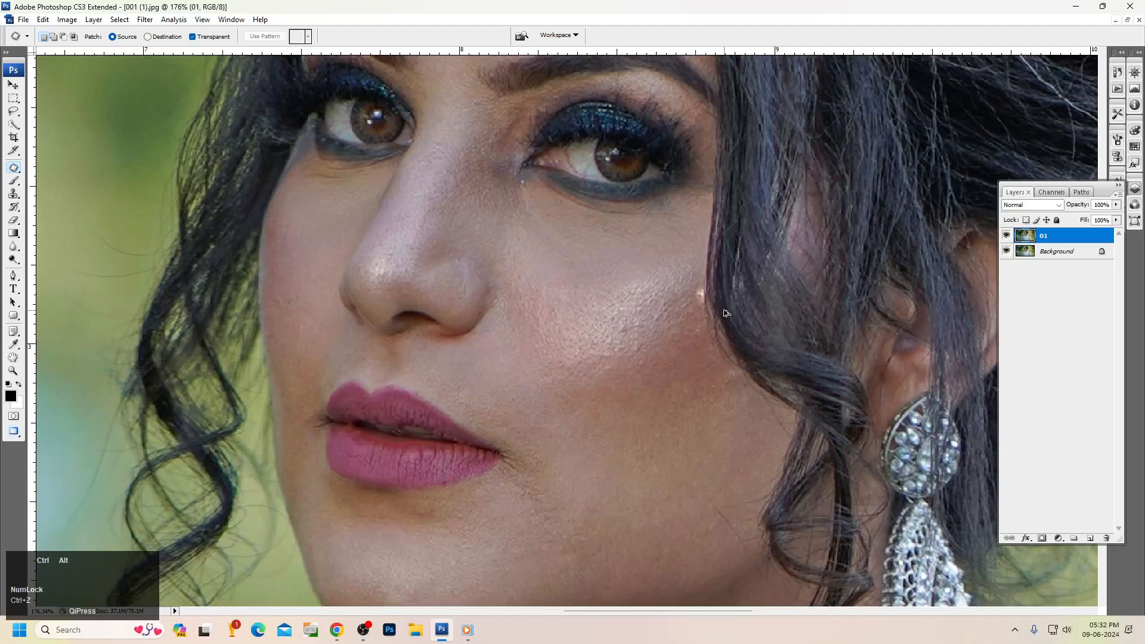
Step: Repair the bright spot at the cheek's edge and the mark just below the hair lock with the Patch tool
{"action": "left_click", "coordinate": [729, 314]}
{"action": "left_click", "coordinate": [726, 375]}
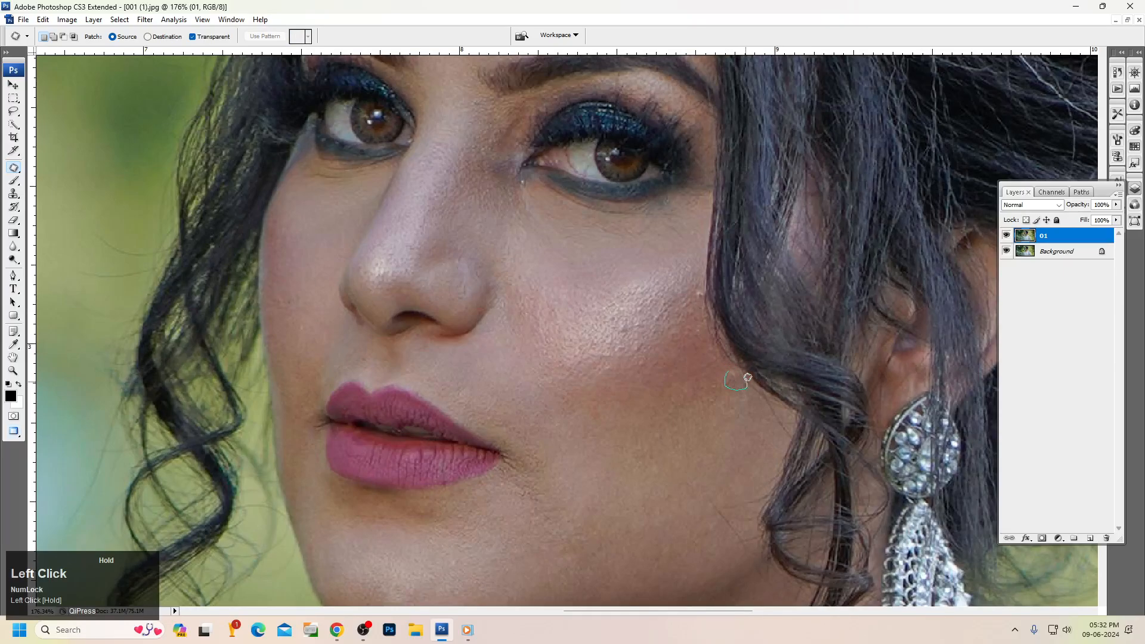
{"action": "left_click_drag", "start_coordinate": [739, 383], "coordinate": [734, 384]}
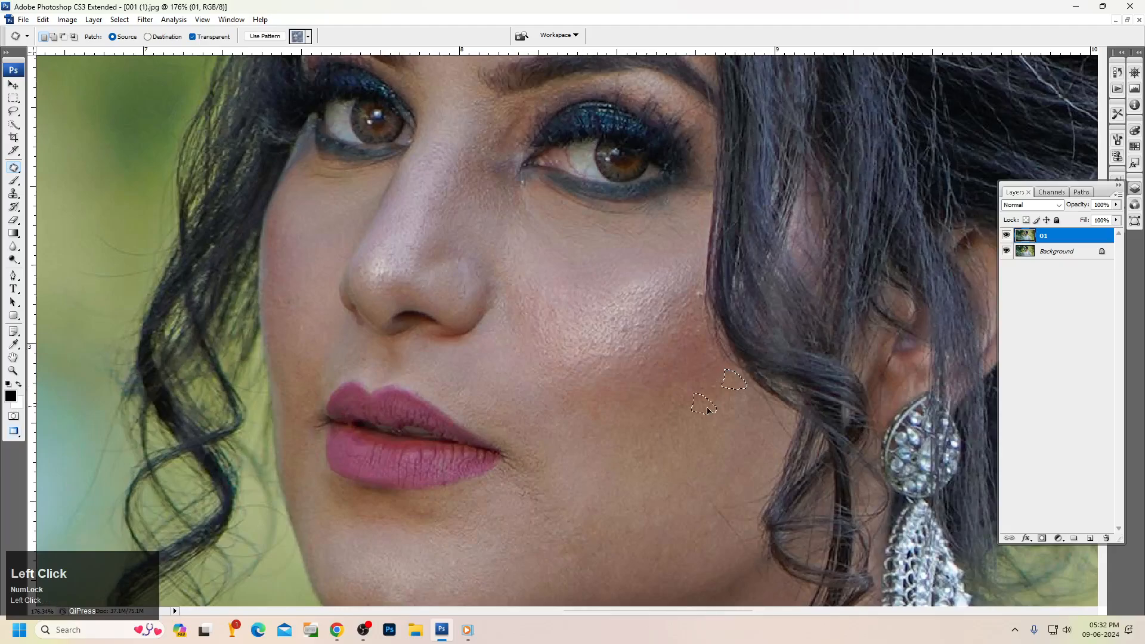
{"action": "left_click", "coordinate": [708, 404]}
Step: Clone clean cheek skin over the remaining small spots along the hair lock with the Clone Stamp
{"action": "scroll", "coordinate": [717, 391], "scroll_direction": "down", "scroll_amount": 2}
{"action": "key", "text": "ctrl+space"}
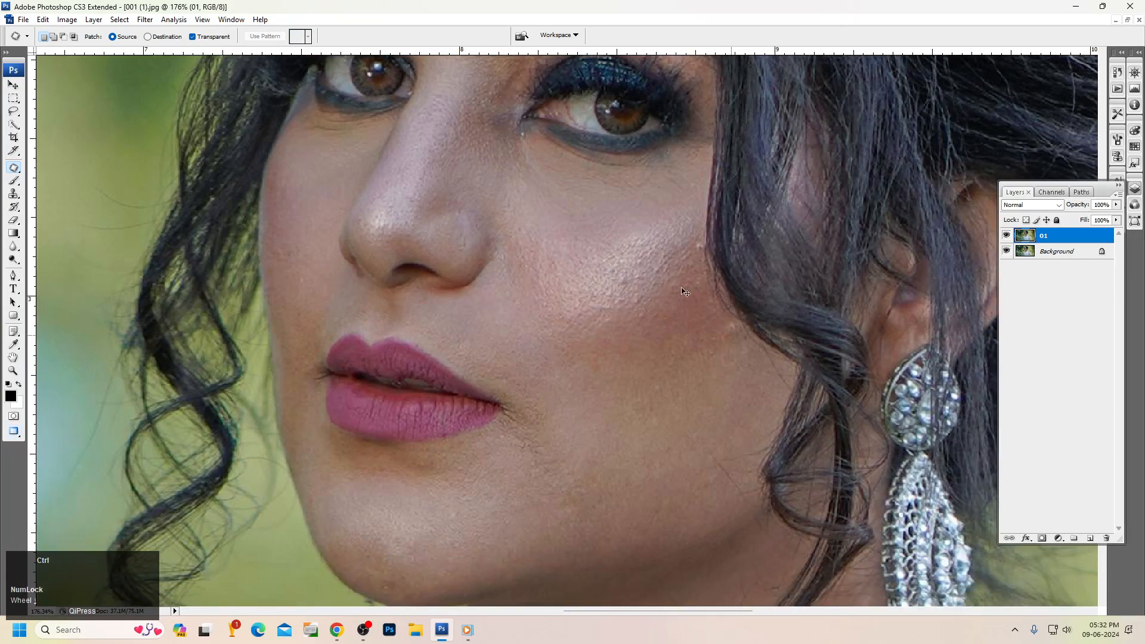
{"action": "left_click_drag", "start_coordinate": [559, 170], "coordinate": [893, 460]}
{"action": "key", "text": "s"}
{"action": "left_click", "coordinate": [484, 189]}
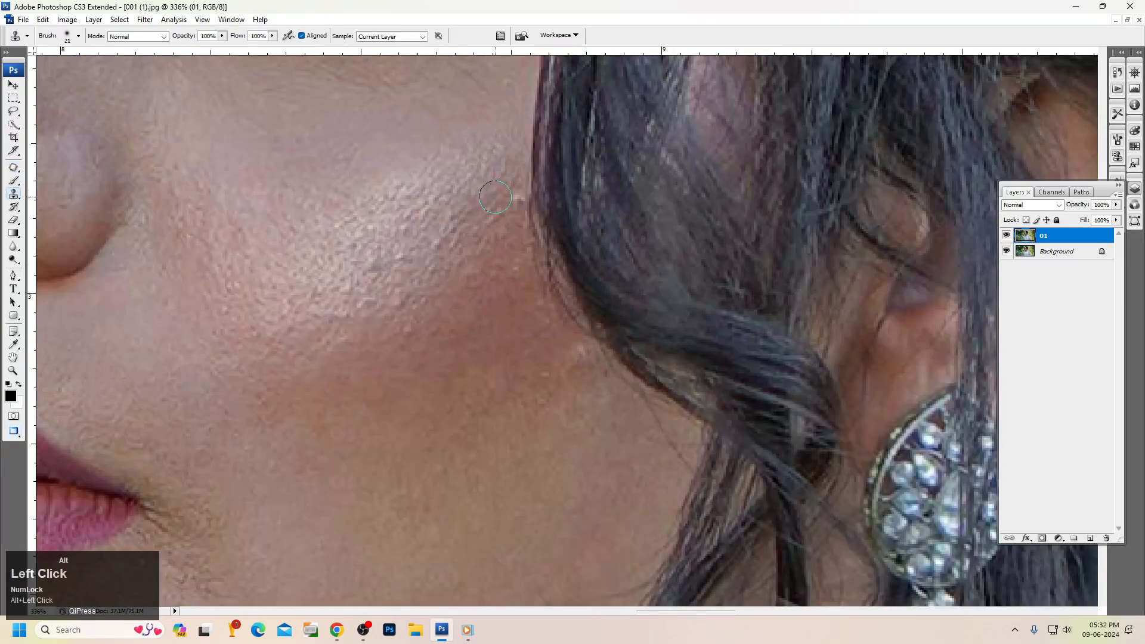
{"action": "left_click", "coordinate": [585, 355]}
{"action": "right_click", "coordinate": [549, 261]}
{"action": "left_click", "coordinate": [591, 274]}
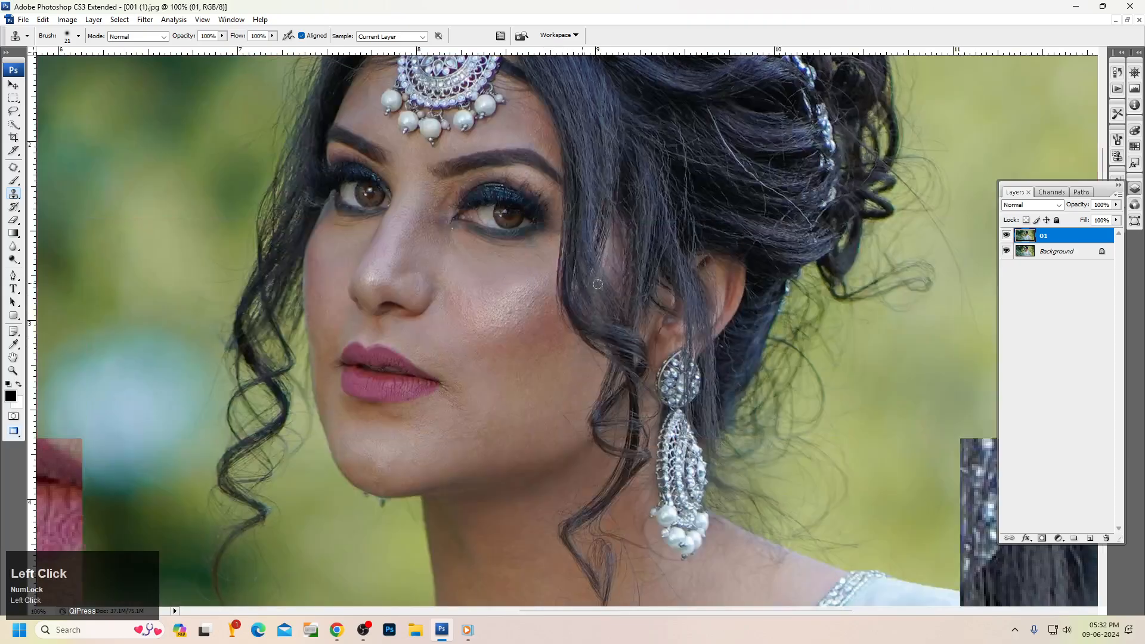
Step: Patch the small mark on the lower cheek beside the corner of the mouth
{"action": "right_click", "coordinate": [590, 271]}
{"action": "left_click", "coordinate": [614, 287]}
{"action": "left_click", "coordinate": [480, 287], "text": "ctrl"}
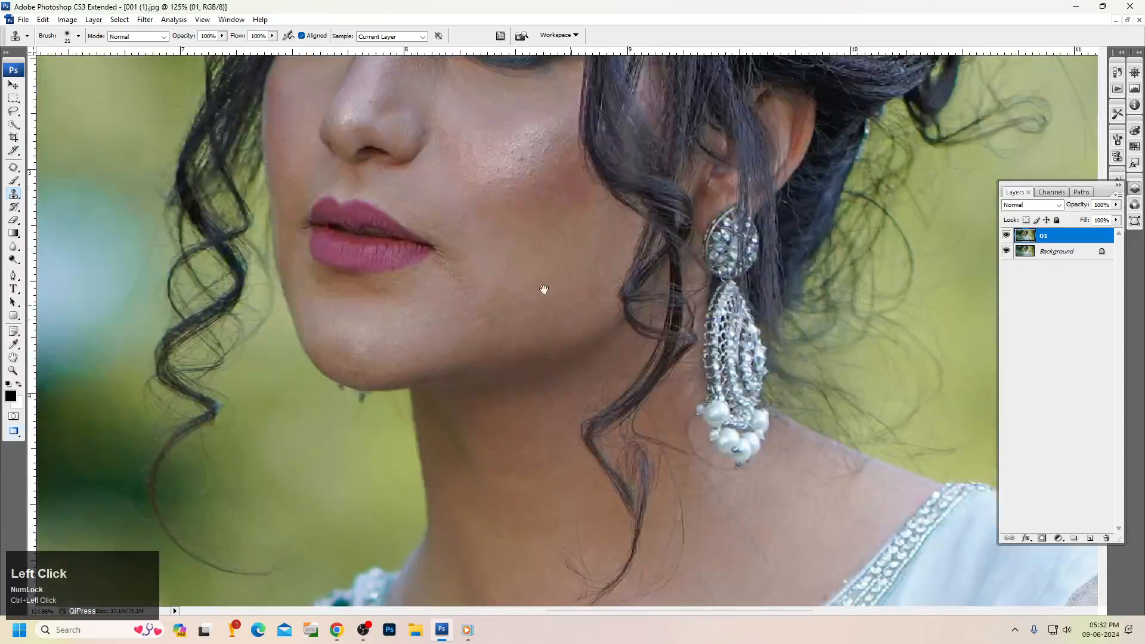
{"action": "key", "text": "j"}
{"action": "mouse_move", "coordinate": [465, 251]}
{"action": "left_mouse_down"}
{"action": "mouse_move", "coordinate": [436, 254]}
{"action": "mouse_move", "coordinate": [442, 288]}
{"action": "mouse_move", "coordinate": [502, 321]}
{"action": "mouse_move", "coordinate": [484, 251]}
{"action": "left_mouse_up"}
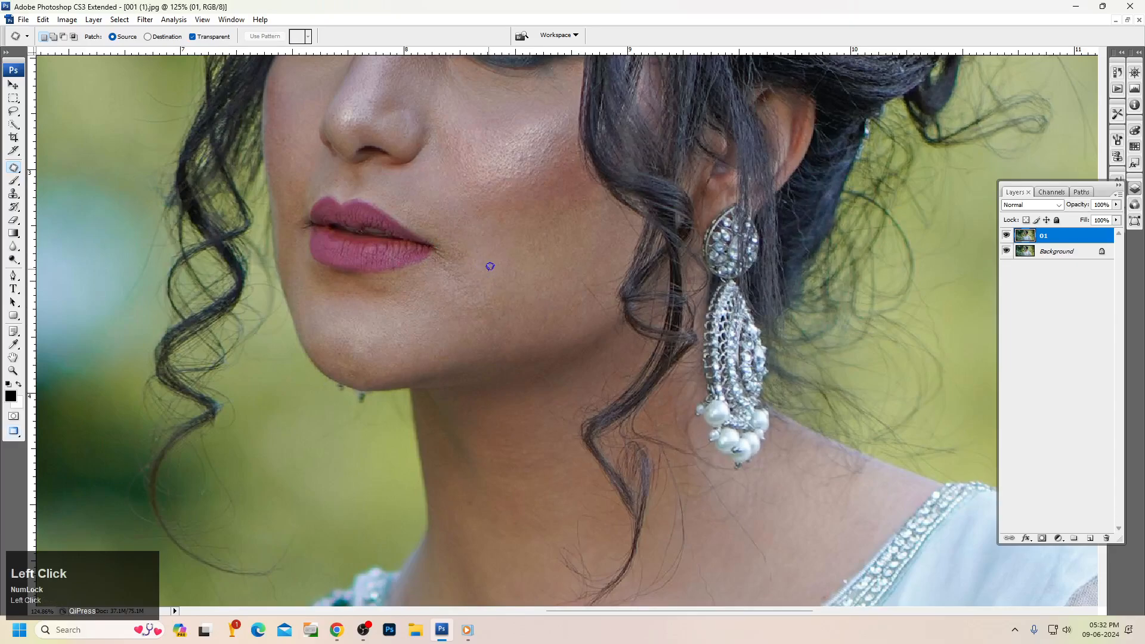
Step: Set the Clone Stamp to a 69 px brush at 16% opacity and soften the skin beside the mouth corner
{"action": "key", "text": "s"}
{"action": "right_click", "coordinate": [494, 274]}
{"action": "left_click", "coordinate": [364, 117], "text": "alt"}
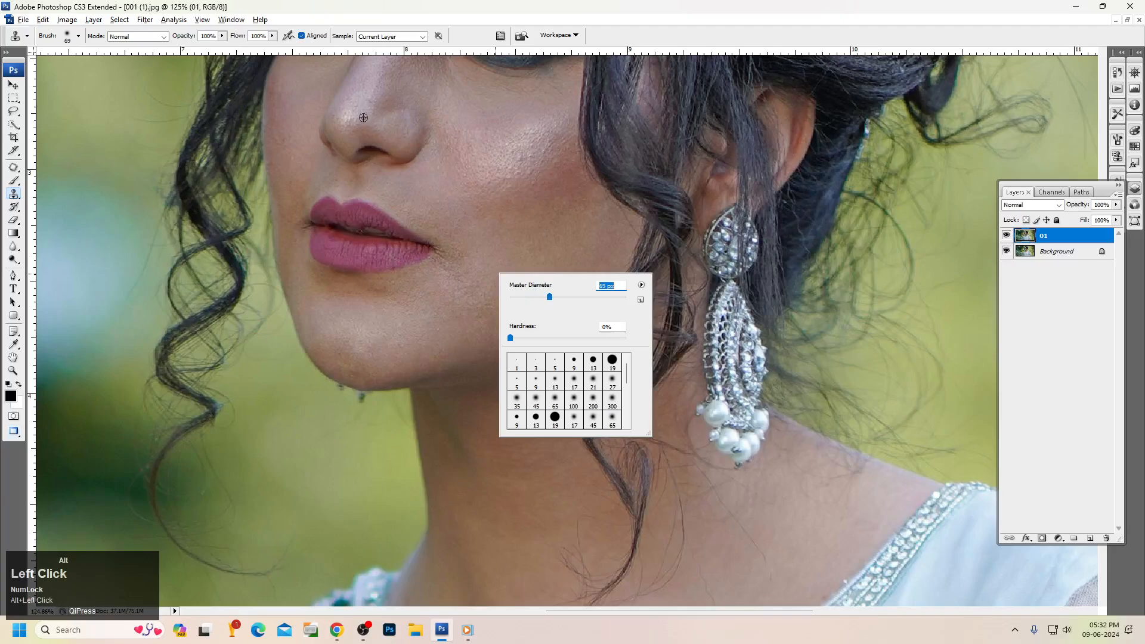
{"action": "key", "text": "Escape"}
{"action": "left_click", "coordinate": [222, 36]}
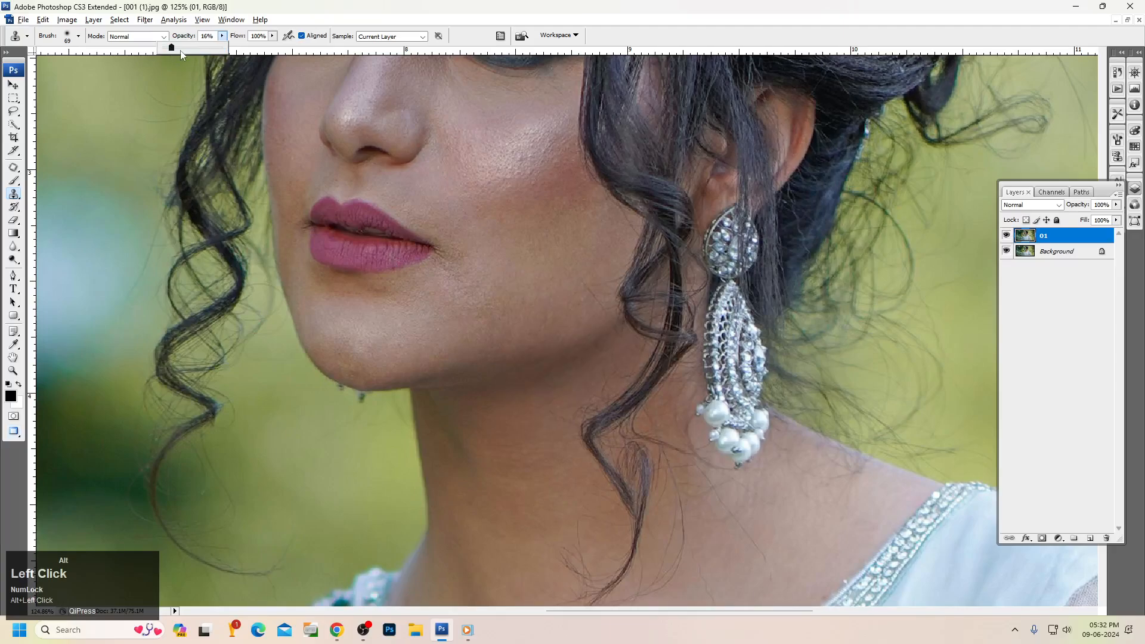
{"action": "left_click", "coordinate": [446, 259]}
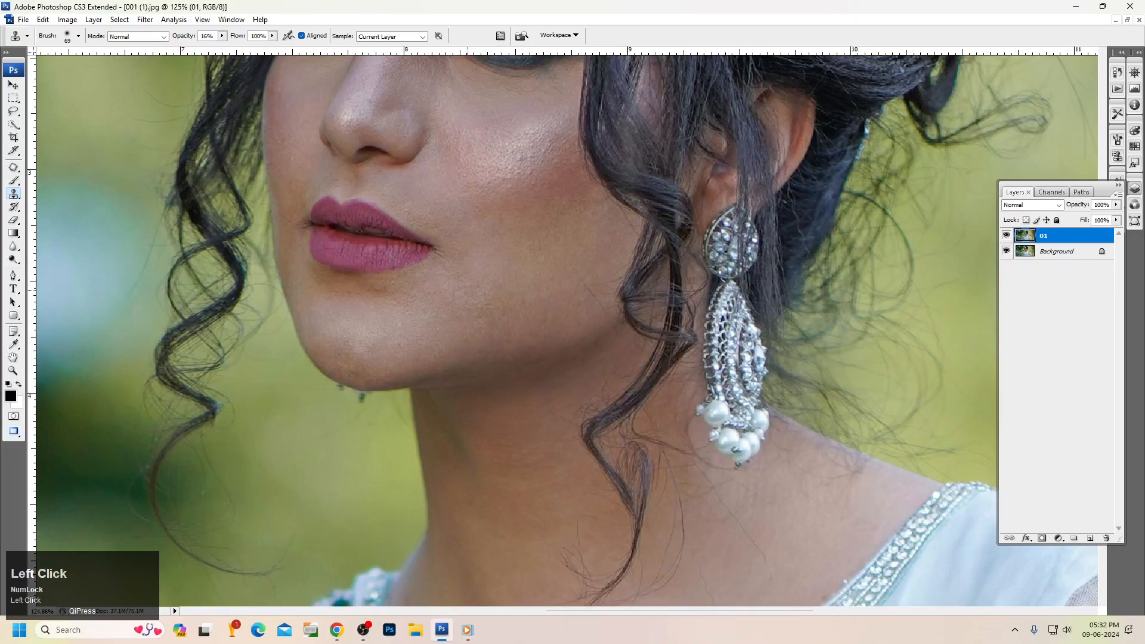
{"action": "left_click", "coordinate": [461, 261]}
{"action": "left_click", "coordinate": [453, 257]}
Step: Even out the skin on the chin, below the lower lip and on the cheek with the low-opacity Clone Stamp
{"action": "key", "text": "alt"}
{"action": "left_click", "coordinate": [458, 281], "text": "alt"}
{"action": "left_click", "coordinate": [370, 320]}
{"action": "left_click", "coordinate": [345, 286]}
{"action": "left_click", "coordinate": [345, 286]}
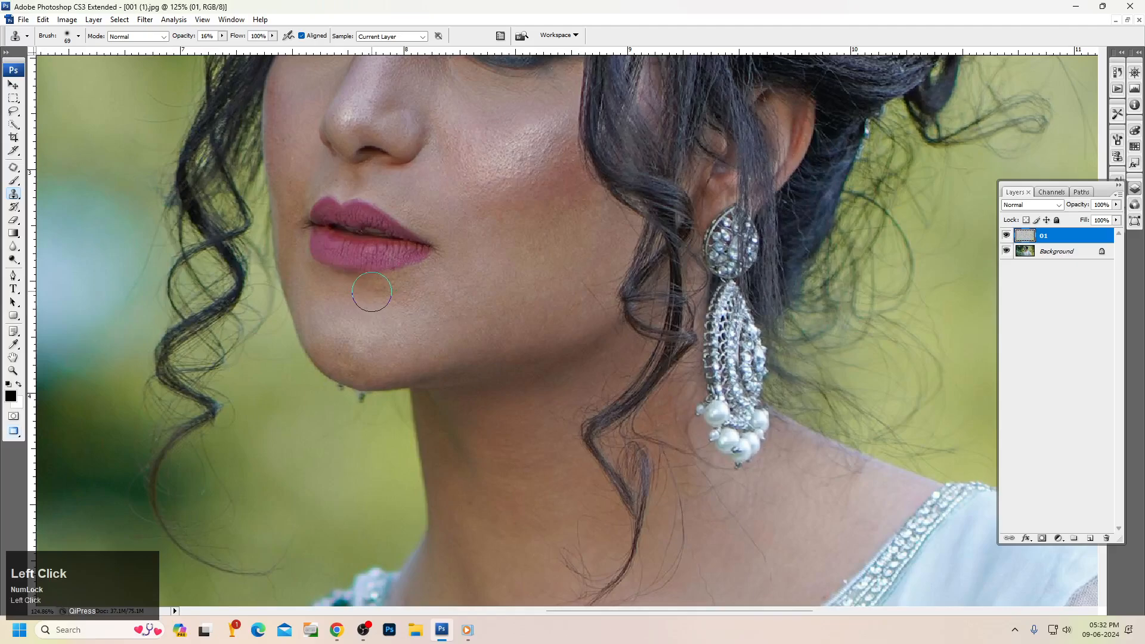
{"action": "left_click", "coordinate": [544, 230], "text": "alt"}
{"action": "left_click", "coordinate": [563, 182]}
Step: Select the shadowed skin under the jaw and on the neck with the Magic Wand, and feather the selection
{"action": "right_click", "coordinate": [545, 244]}
{"action": "left_click", "coordinate": [549, 281]}
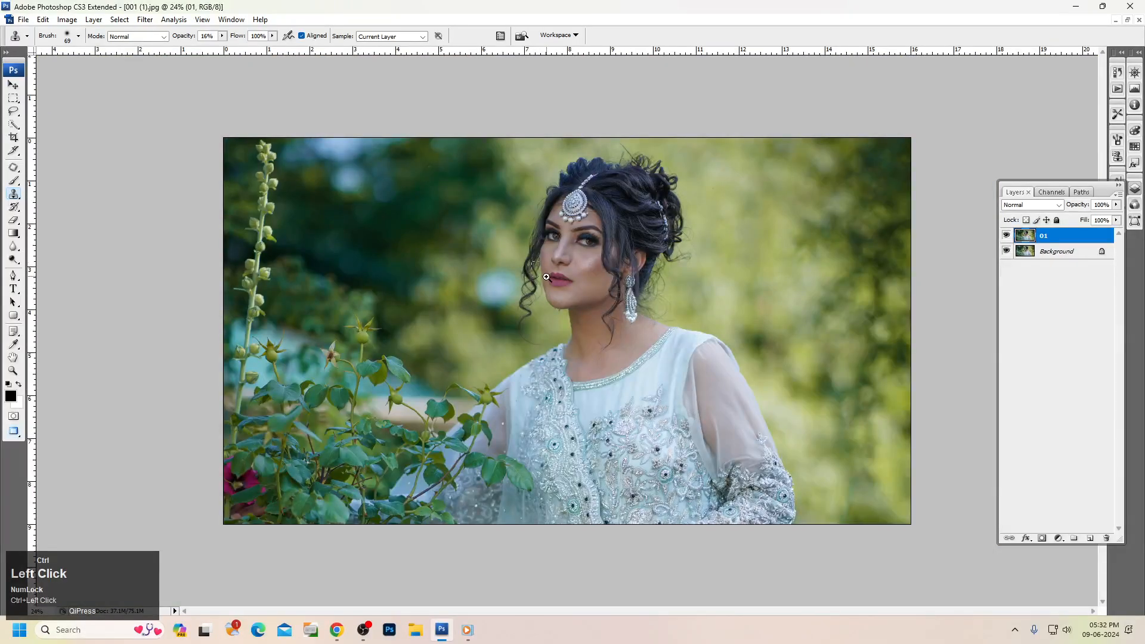
{"action": "left_click_drag", "start_coordinate": [546, 277], "coordinate": [493, 328]}
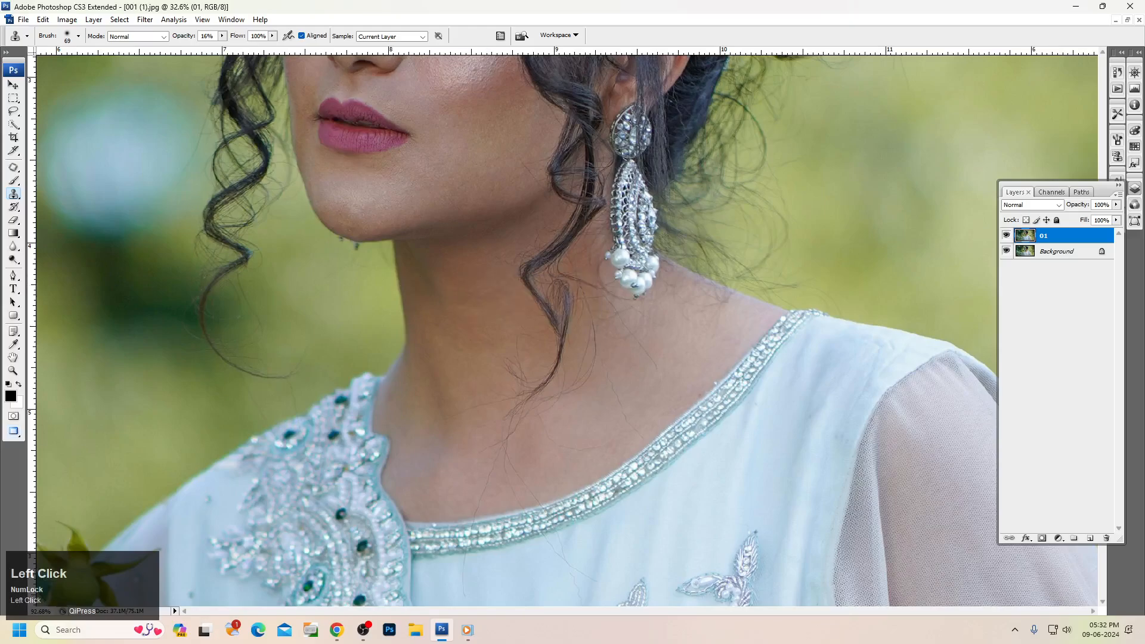
{"action": "key", "text": "ctrl+0"}
{"action": "key", "text": "w"}
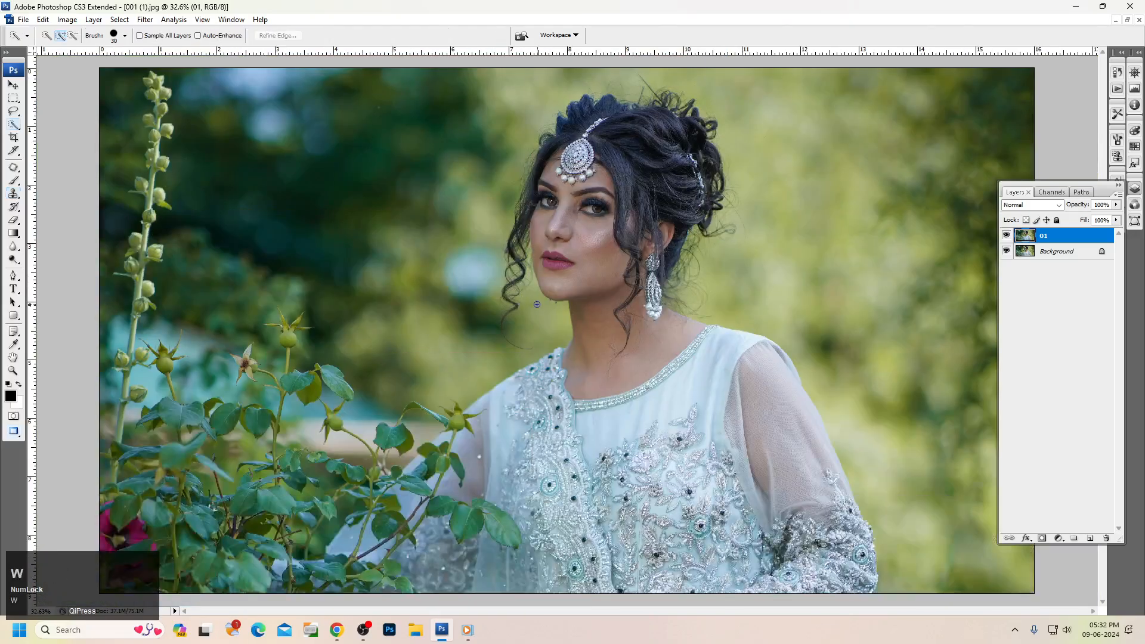
{"action": "right_click", "coordinate": [13, 128]}
{"action": "left_click", "coordinate": [47, 138]}
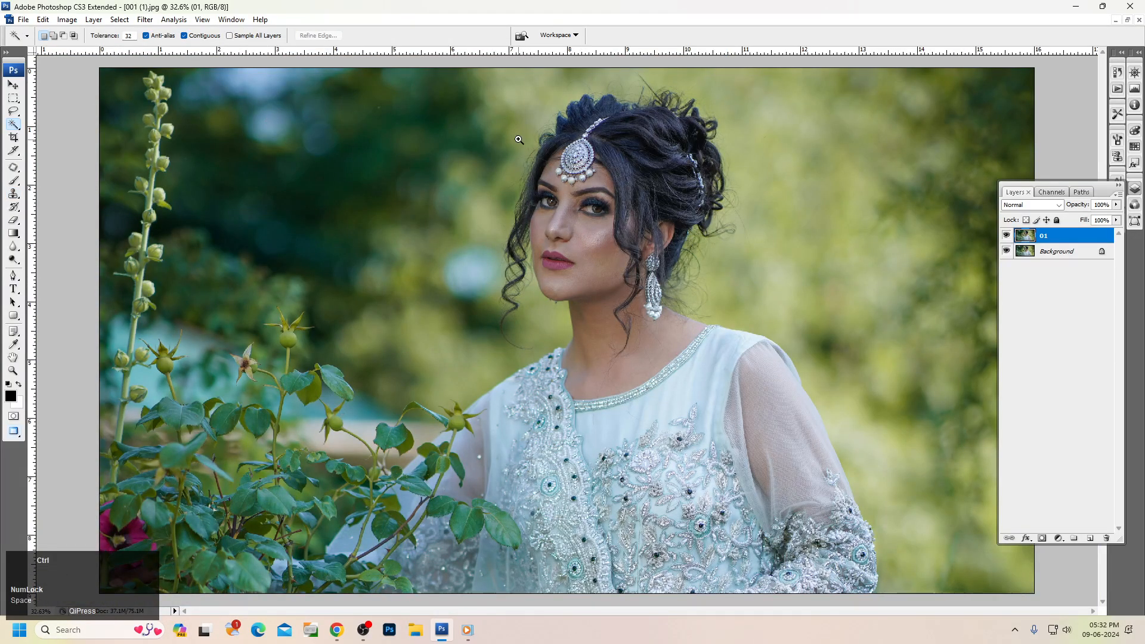
{"action": "left_click", "coordinate": [738, 422], "text": "ctrl"}
{"action": "left_click", "coordinate": [496, 357]}
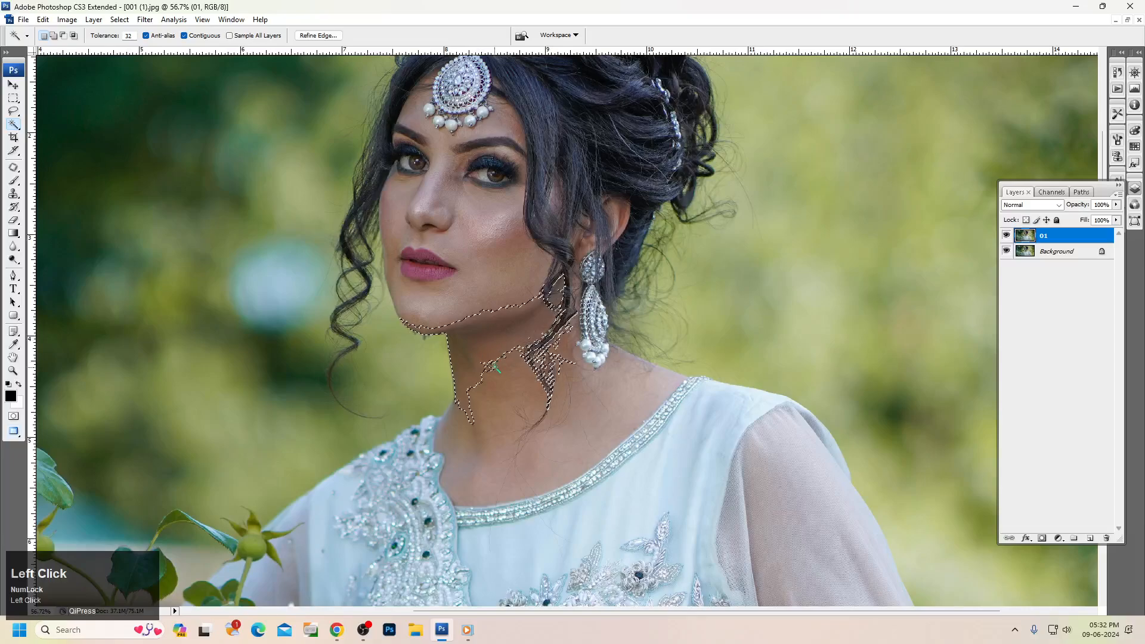
{"action": "left_click", "coordinate": [525, 334], "text": "shift"}
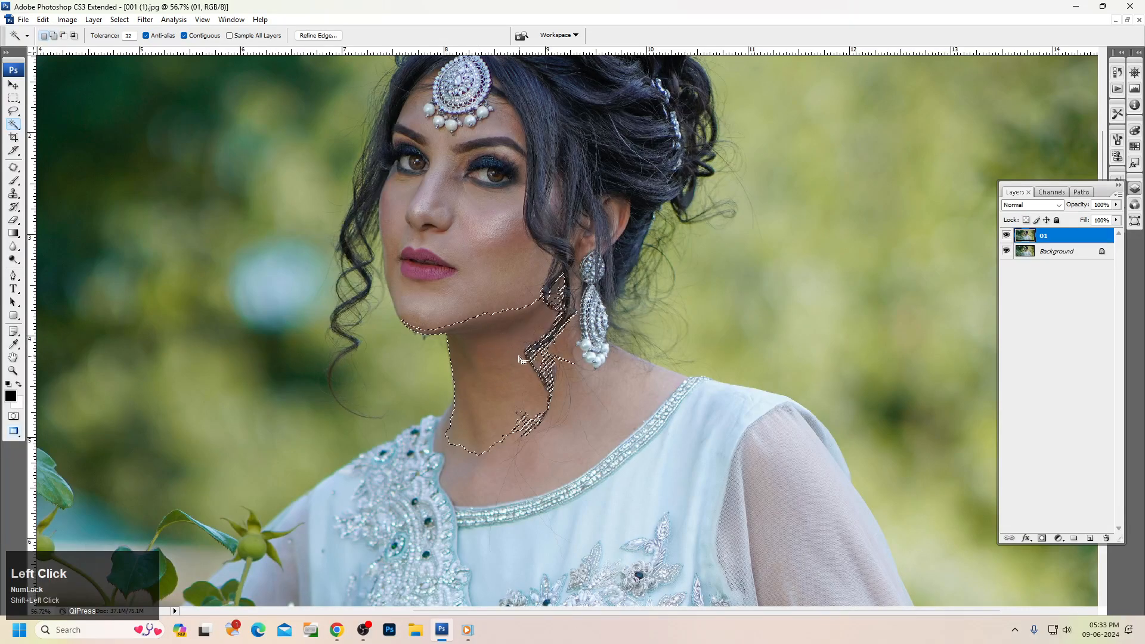
{"action": "key", "text": "shift+F6"}
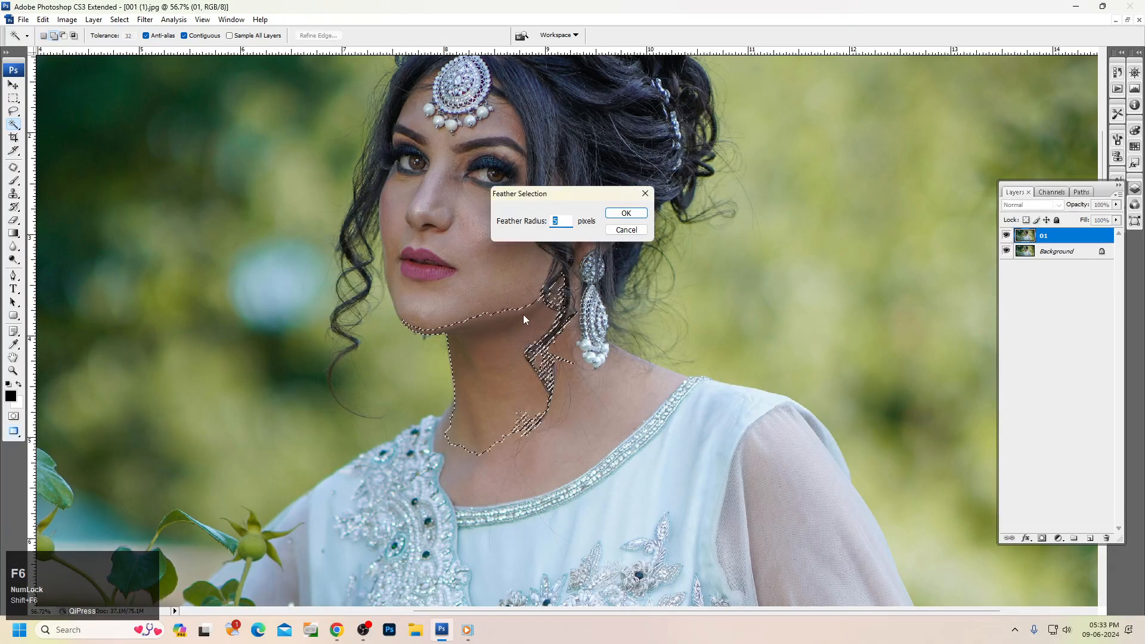
{"action": "left_click", "coordinate": [627, 213]}
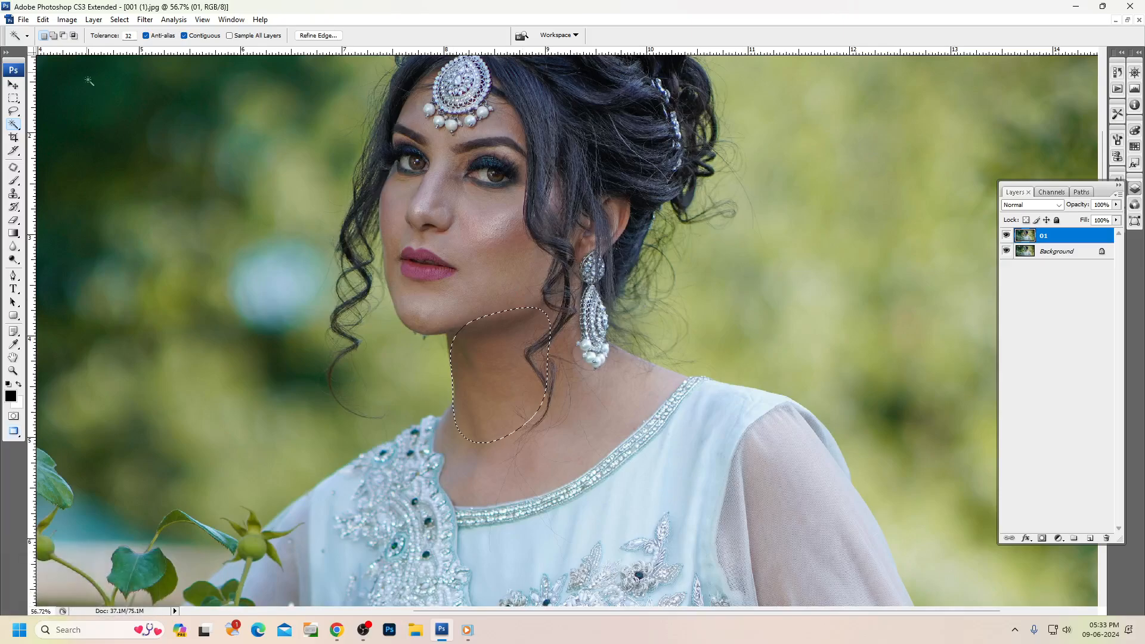
Step: Lighten the selected neck area slightly with Levels and deselect it
{"action": "left_click", "coordinate": [13, 85]}
{"action": "left_click", "coordinate": [67, 19]}
{"action": "mouse_move", "coordinate": [84, 44]}
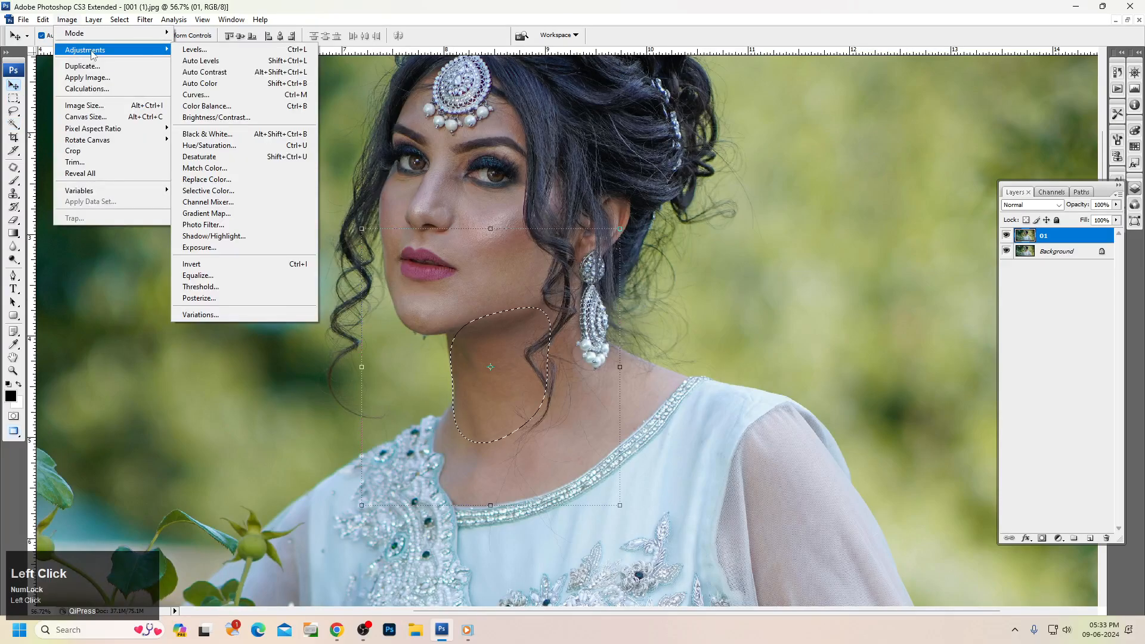
{"action": "left_click", "coordinate": [203, 47]}
{"action": "left_click_drag", "start_coordinate": [795, 174], "coordinate": [781, 174]}
{"action": "key", "text": "Return"}
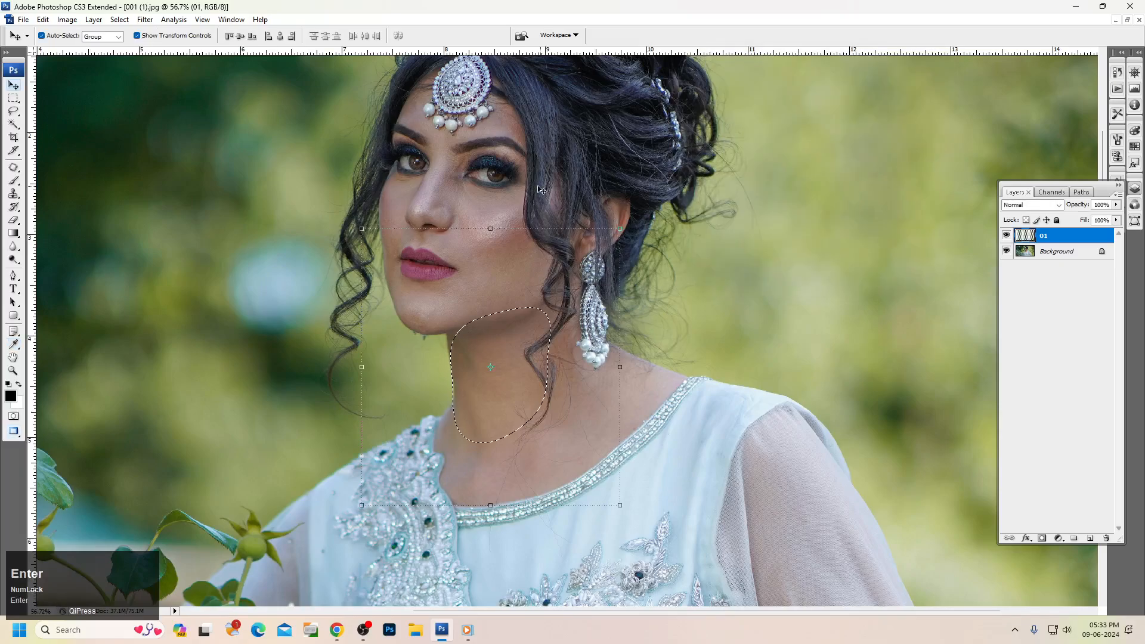
{"action": "key", "text": "ctrl+d"}
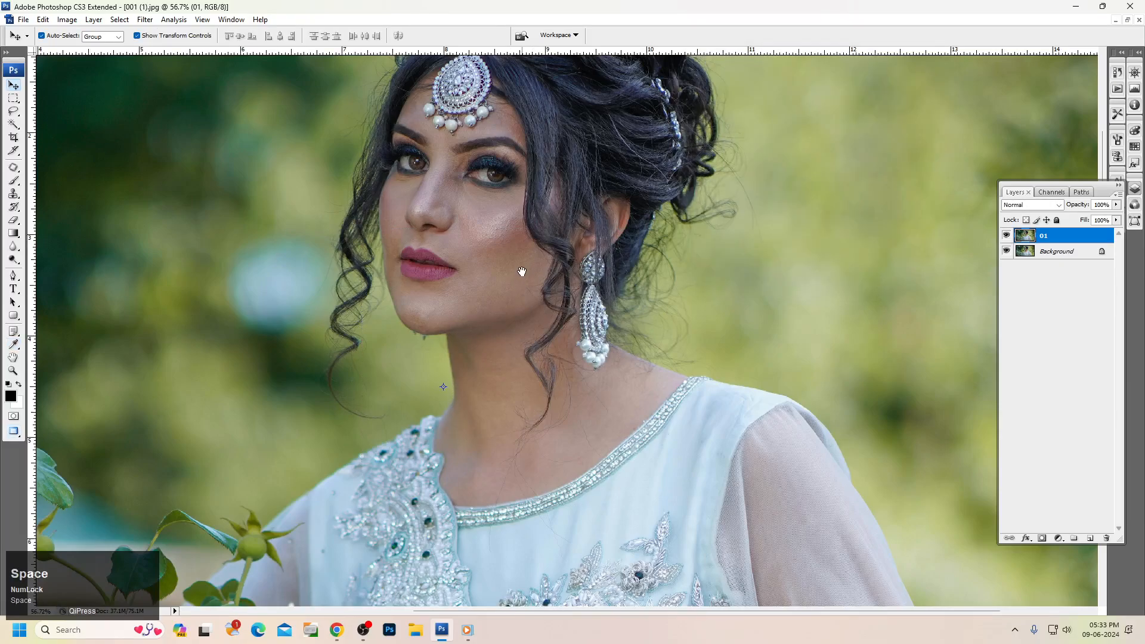
Step: Apply Auto Levels to the retouched layer 01
{"action": "scroll", "coordinate": [518, 271], "scroll_direction": "up", "scroll_amount": 2}
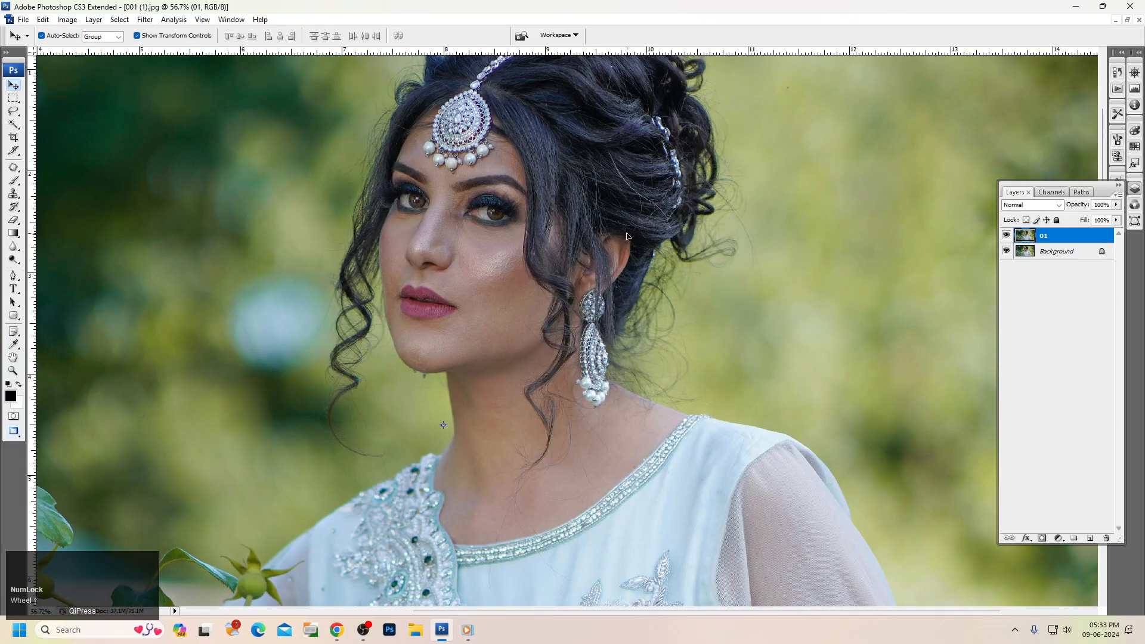
{"action": "right_click", "coordinate": [494, 195]}
{"action": "left_click", "coordinate": [521, 204]}
{"action": "left_click", "coordinate": [812, 418], "text": "ctrl"}
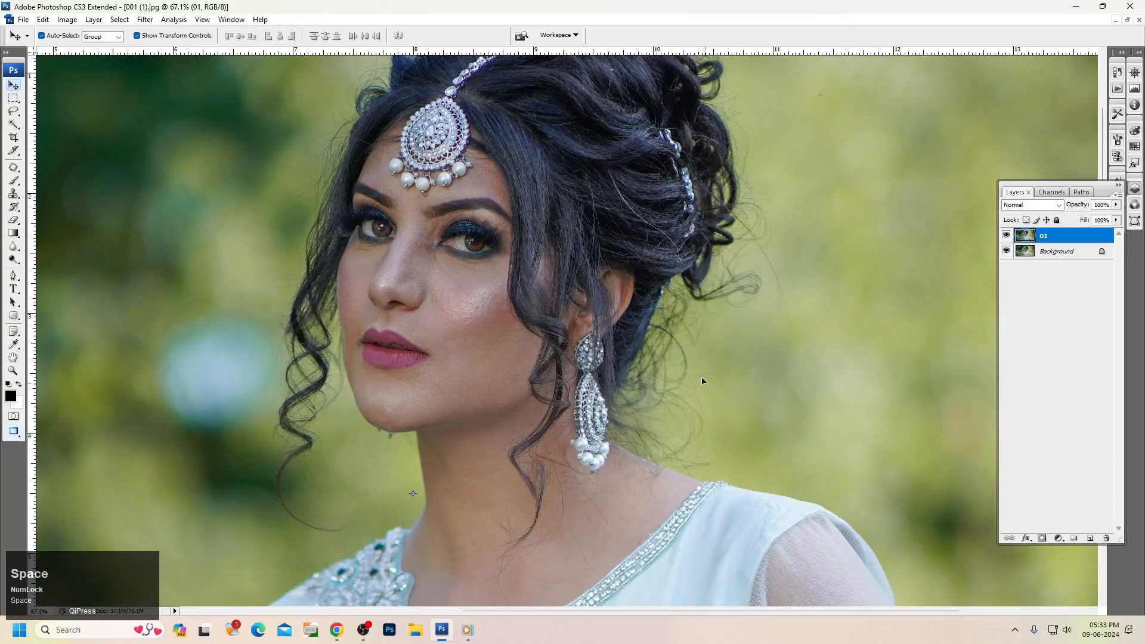
{"action": "left_click", "coordinate": [655, 305], "text": "alt"}
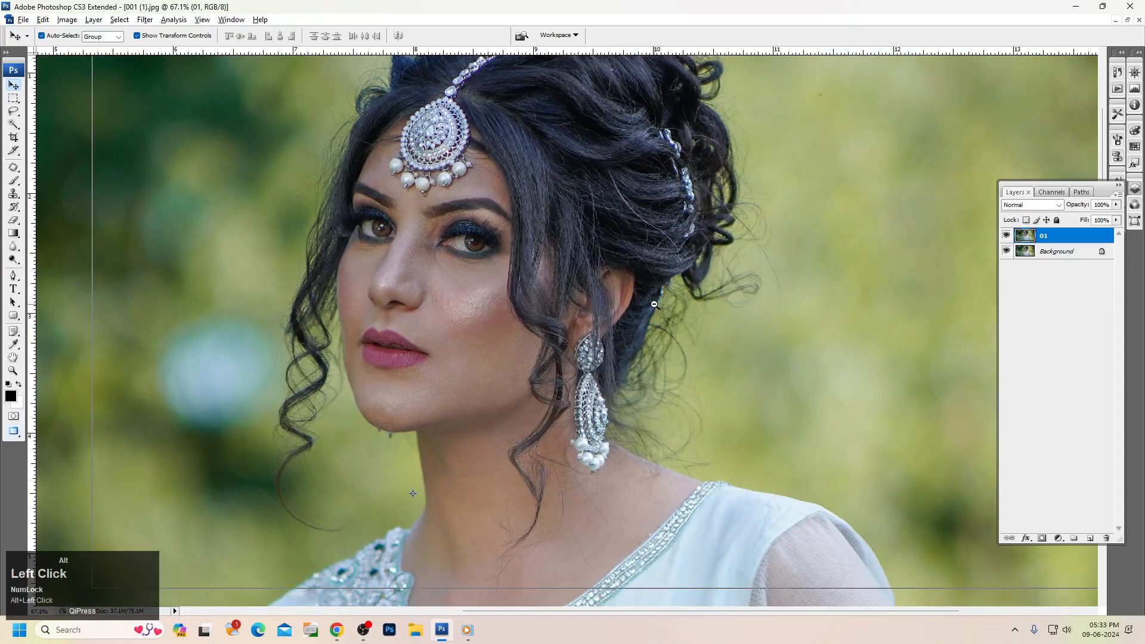
{"action": "left_click", "coordinate": [655, 305], "text": "alt"}
{"action": "left_click_drag", "start_coordinate": [655, 305], "coordinate": [705, 278]}
{"action": "left_click", "coordinate": [67, 19]}
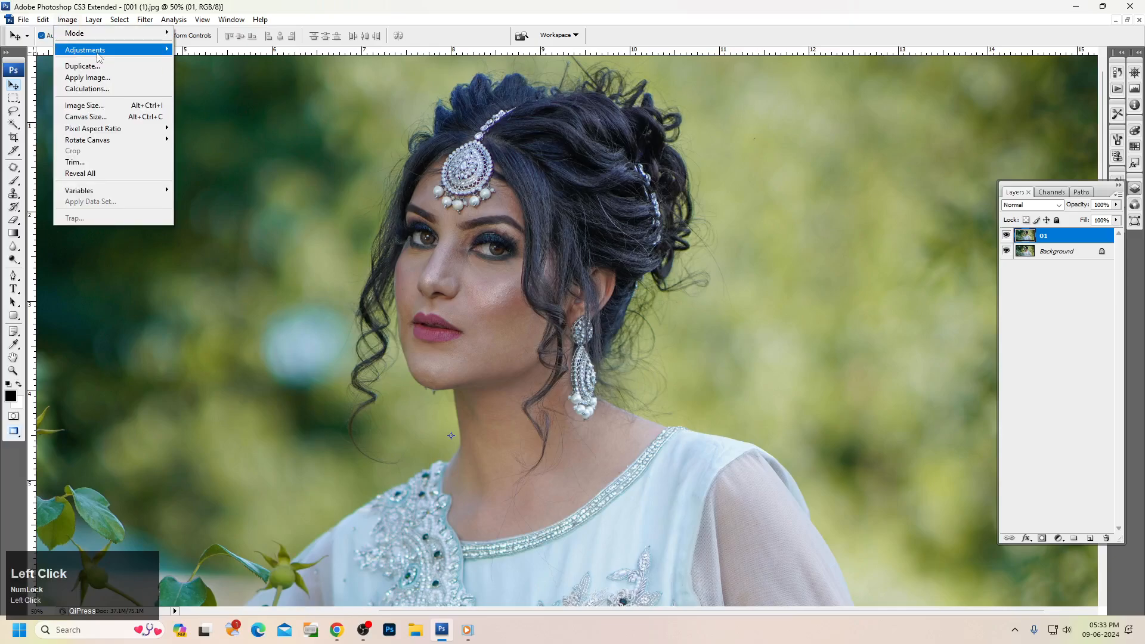
{"action": "mouse_move", "coordinate": [100, 50]}
{"action": "left_click", "coordinate": [215, 61]}
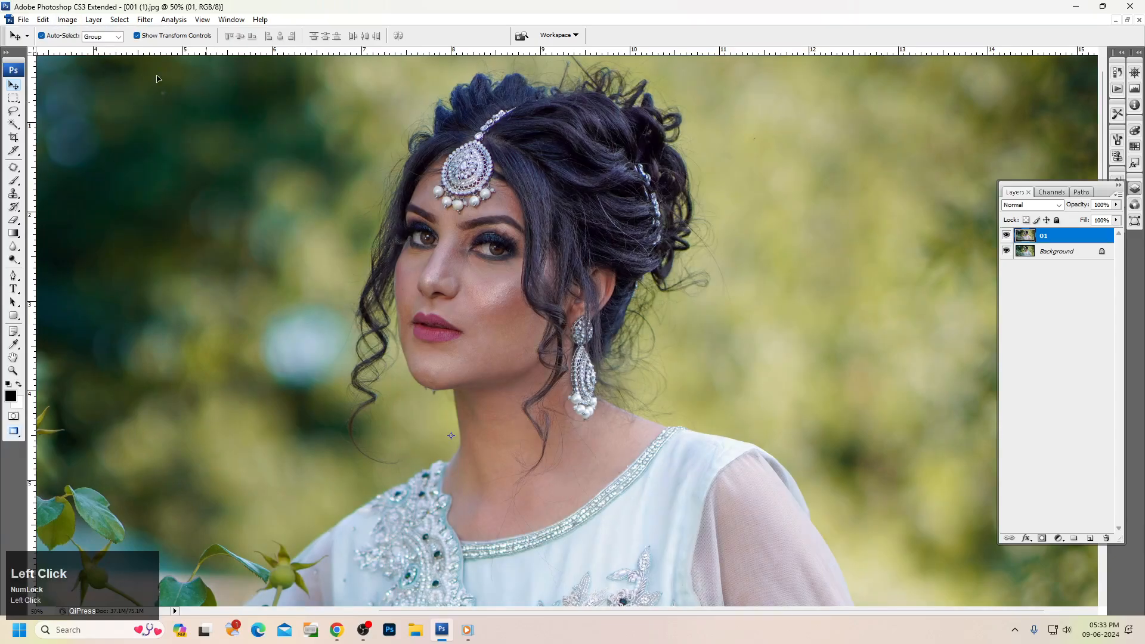
Step: Apply Auto Color to layer 01
{"action": "left_click", "coordinate": [92, 20]}
{"action": "mouse_move", "coordinate": [67, 20]}
{"action": "mouse_move", "coordinate": [100, 50]}
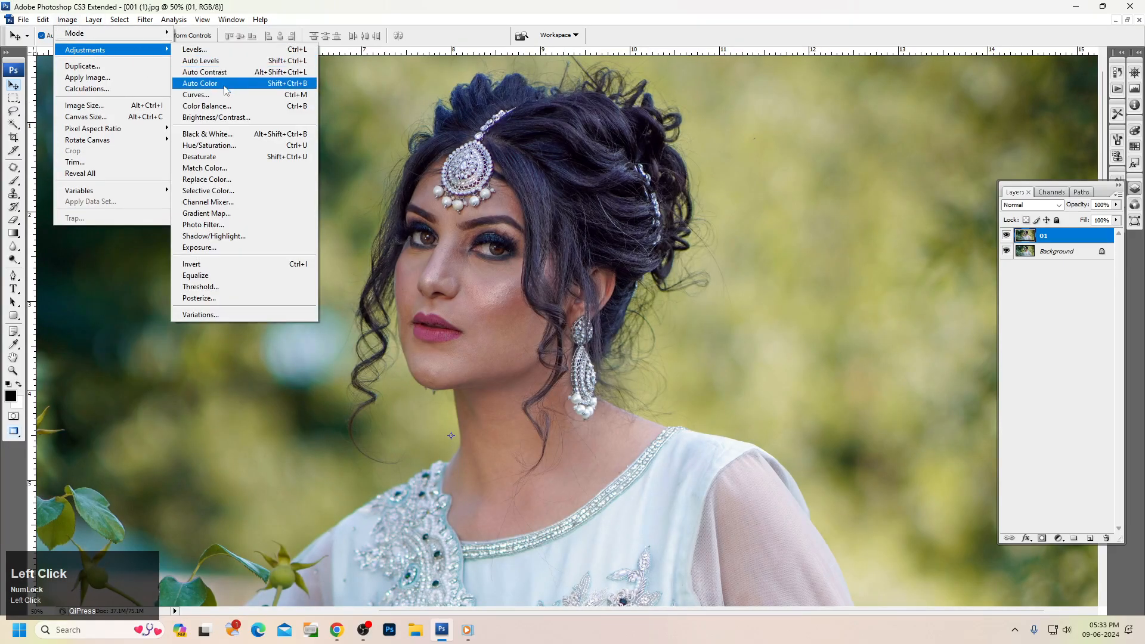
{"action": "left_click", "coordinate": [203, 83]}
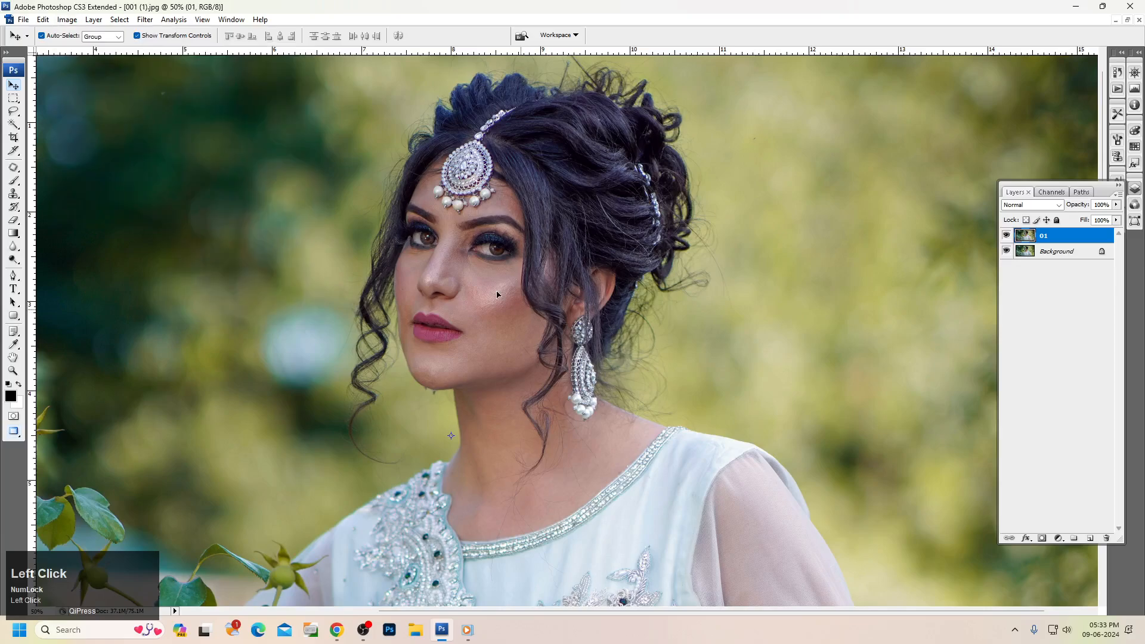
Step: Run Auto Levels on layer 01 once more, then try Auto Color again and undo it
{"action": "left_click", "coordinate": [65, 21]}
{"action": "mouse_move", "coordinate": [99, 48]}
{"action": "left_click", "coordinate": [206, 62]}
{"action": "left_click", "coordinate": [64, 21]}
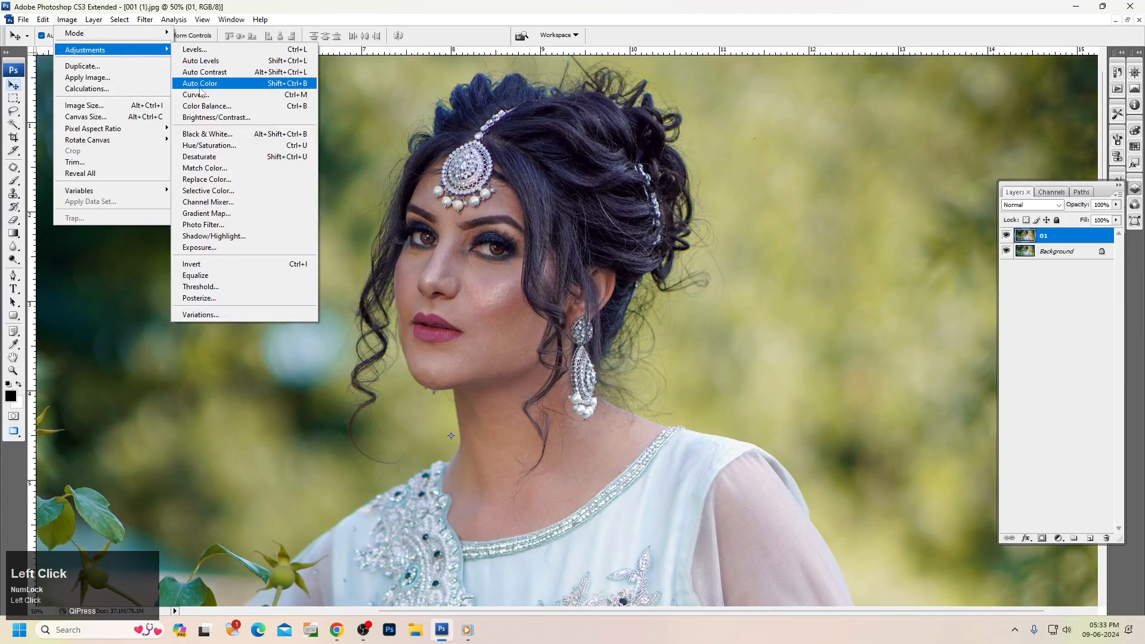
{"action": "left_click", "coordinate": [203, 87]}
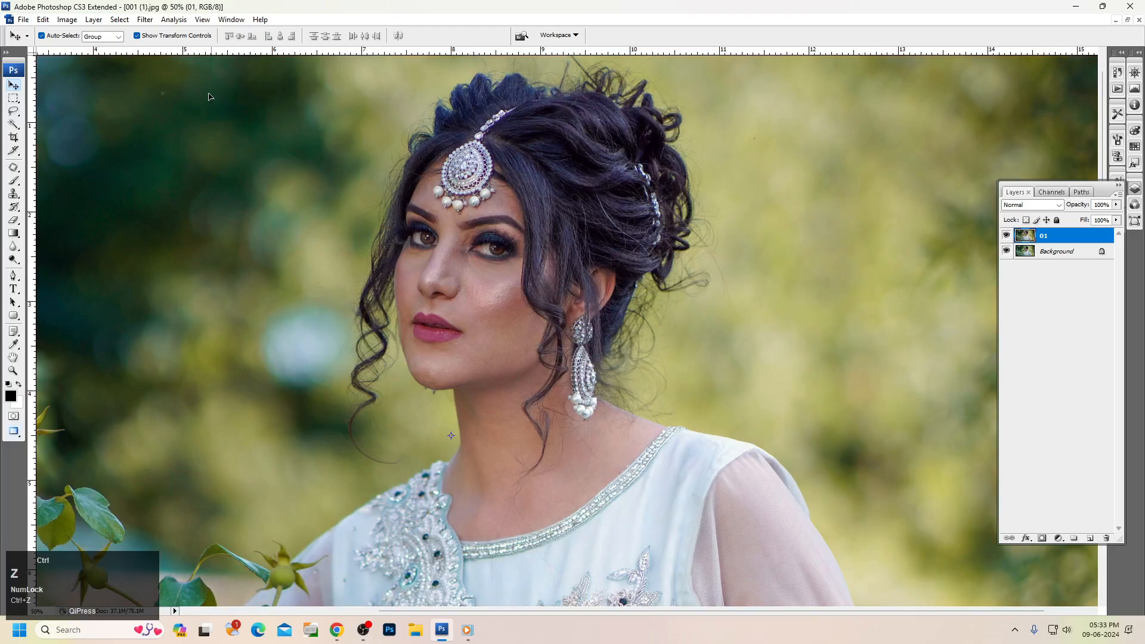
Step: Adjust the Brightness/Contrast of layer 01 to brightness +2 and contrast +13
{"action": "left_click", "coordinate": [67, 20]}
{"action": "mouse_move", "coordinate": [99, 49]}
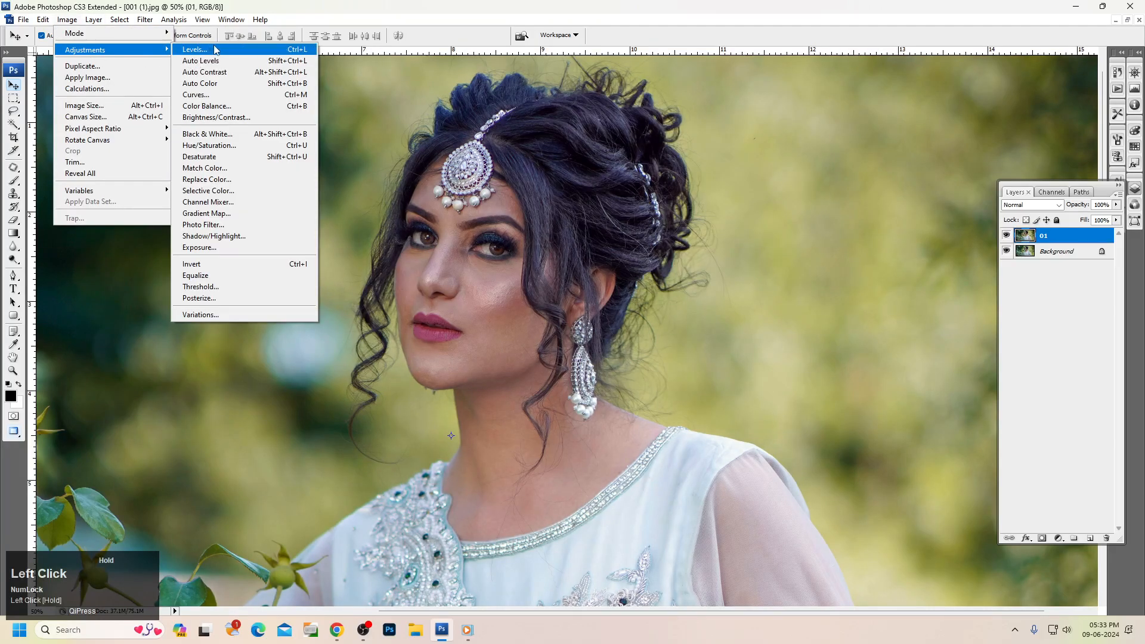
{"action": "left_click", "coordinate": [227, 118]}
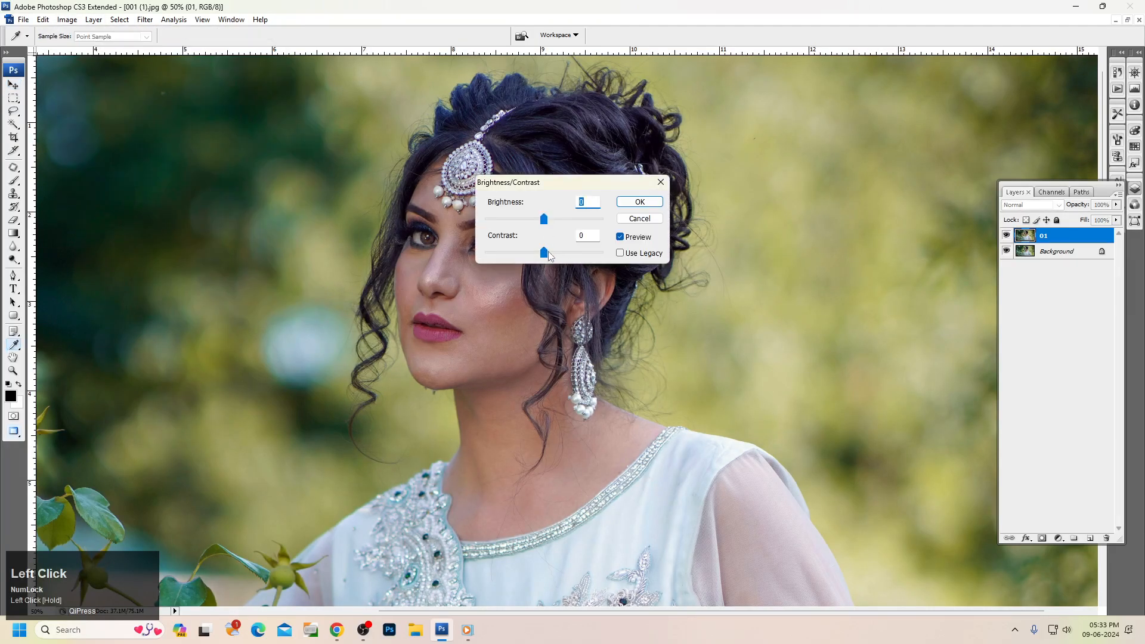
{"action": "left_click", "coordinate": [640, 202]}
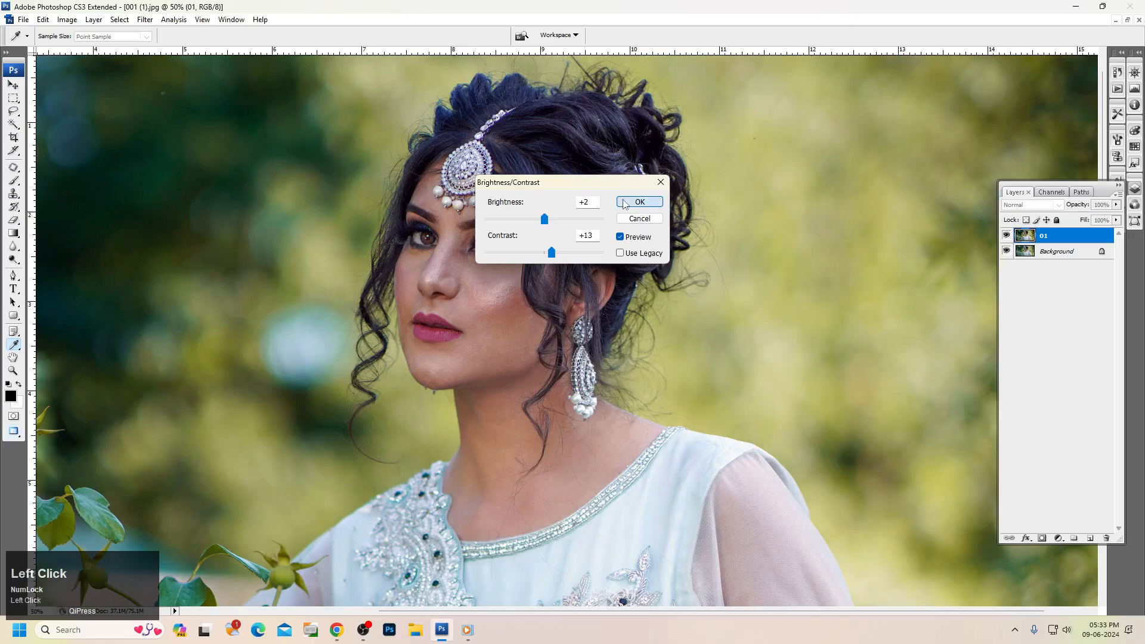
Step: Adjust the Levels of layer 01 with input levels of 6, 1.18 and 248
{"action": "key", "text": "v"}
{"action": "left_click", "coordinate": [67, 19]}
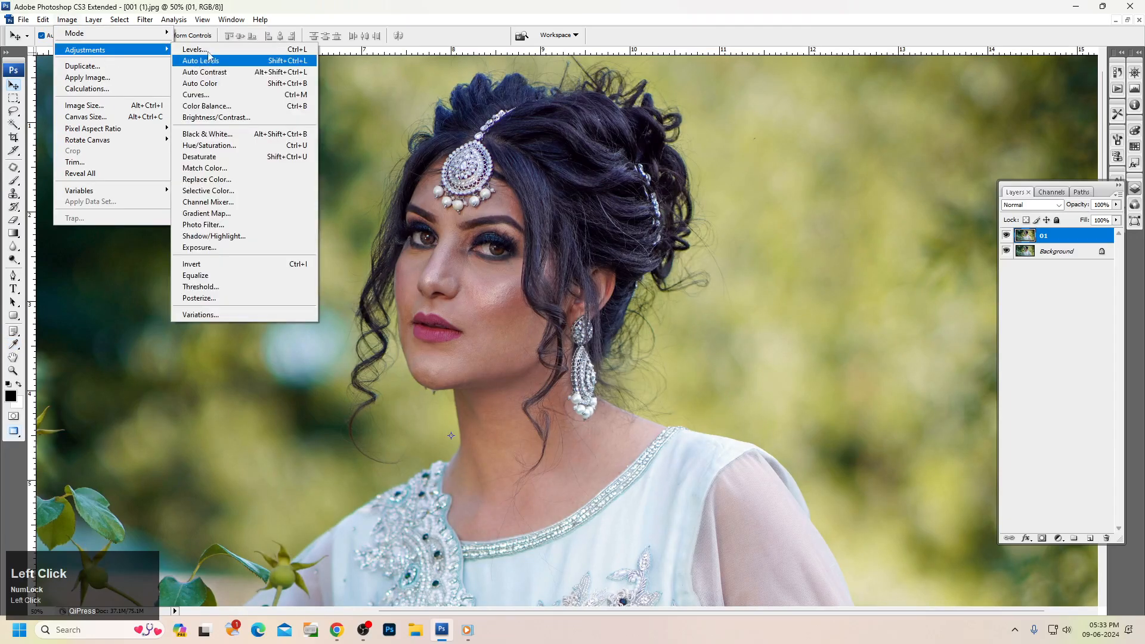
{"action": "left_click", "coordinate": [200, 52]}
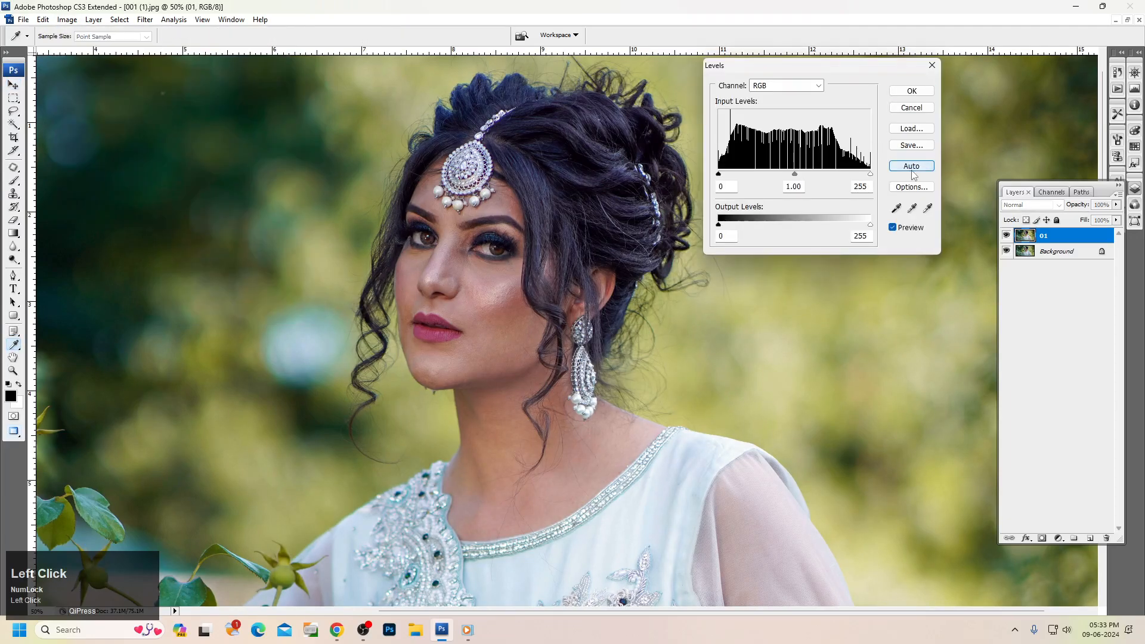
{"action": "left_click_drag", "start_coordinate": [794, 178], "coordinate": [764, 182]}
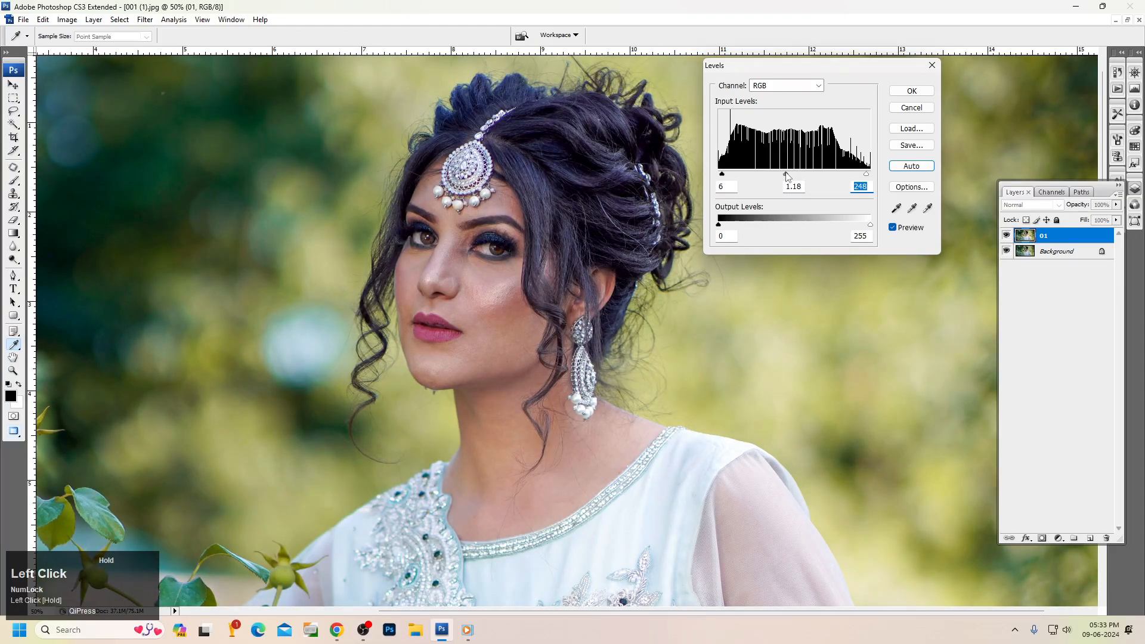
{"action": "left_click", "coordinate": [905, 107]}
{"action": "key", "text": "v"}
Step: Brighten layer 01 slightly with Curves by moving an RGB point to input 166, output 172
{"action": "right_click", "coordinate": [659, 228]}
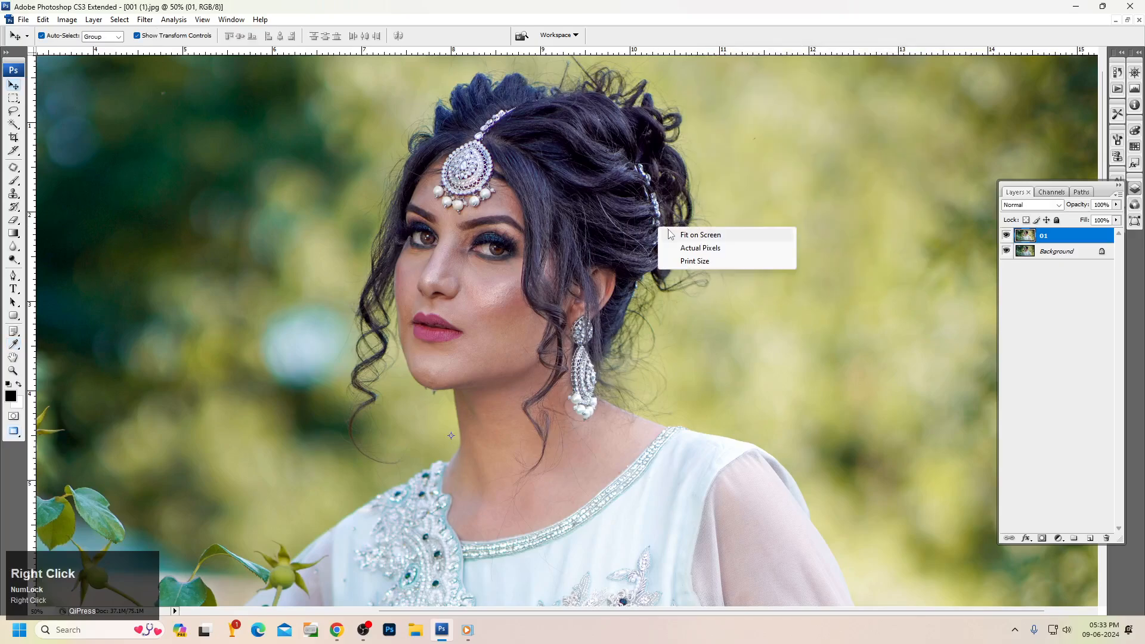
{"action": "left_click", "coordinate": [678, 229]}
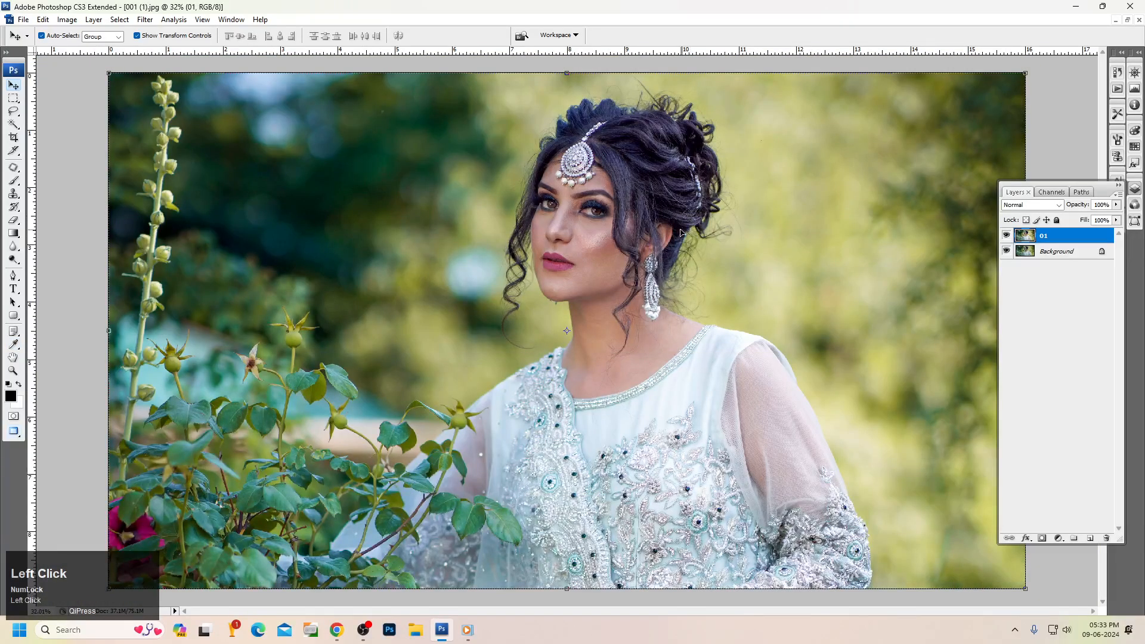
{"action": "right_click", "coordinate": [560, 216]}
{"action": "left_click", "coordinate": [589, 227]}
{"action": "left_click_drag", "start_coordinate": [496, 149], "coordinate": [748, 404]}
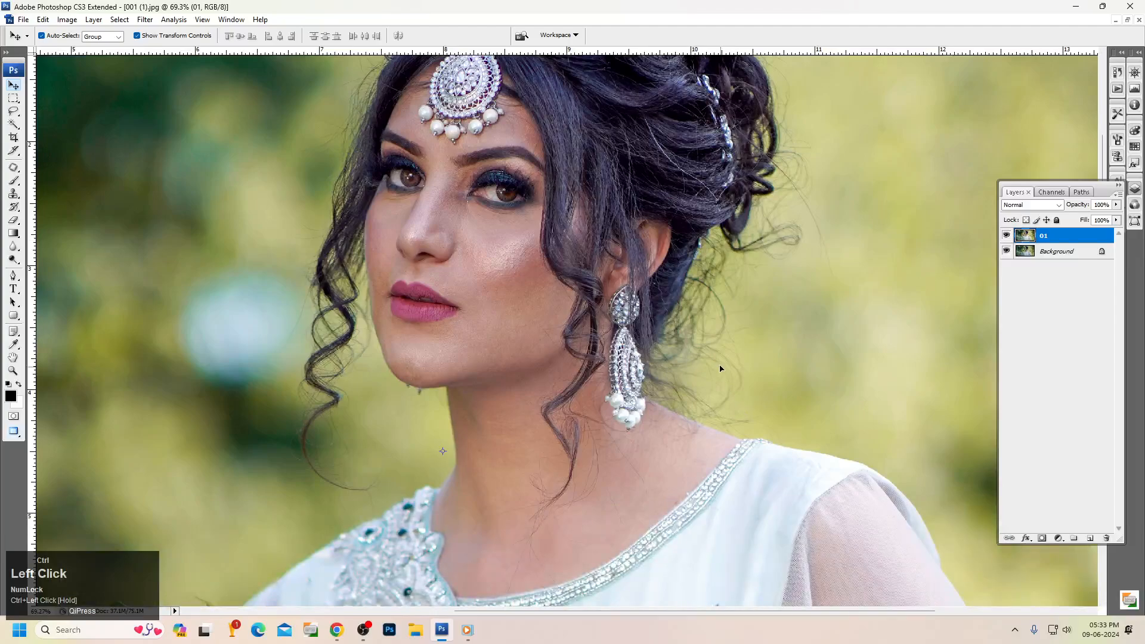
{"action": "key", "text": "ctrl+m"}
{"action": "left_click_drag", "start_coordinate": [593, 217], "coordinate": [590, 218]}
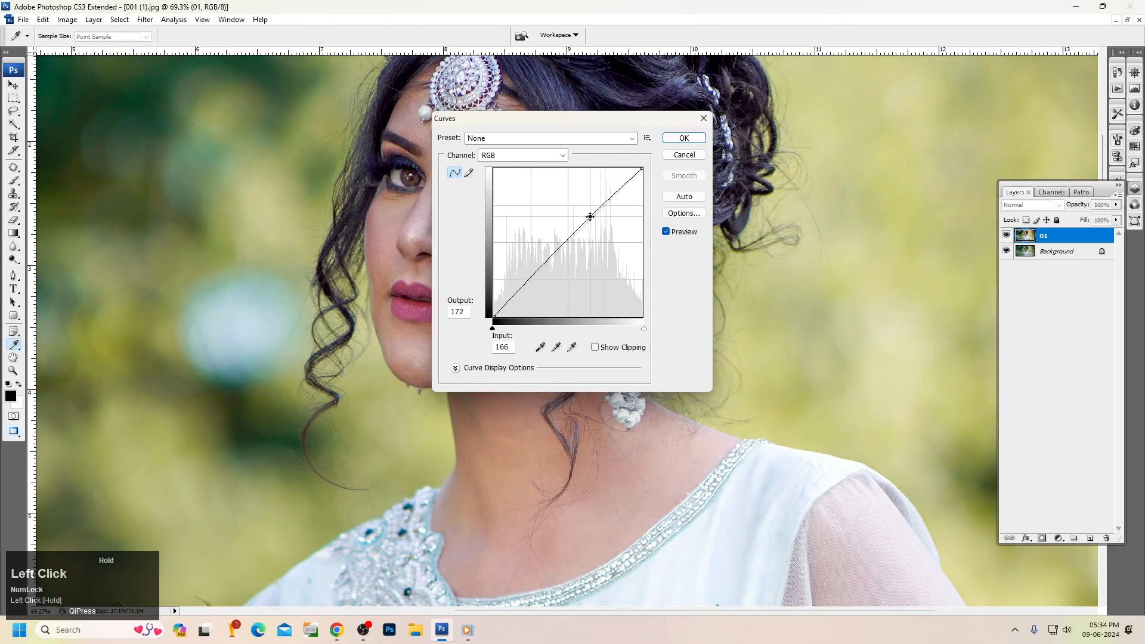
{"action": "left_click", "coordinate": [680, 139]}
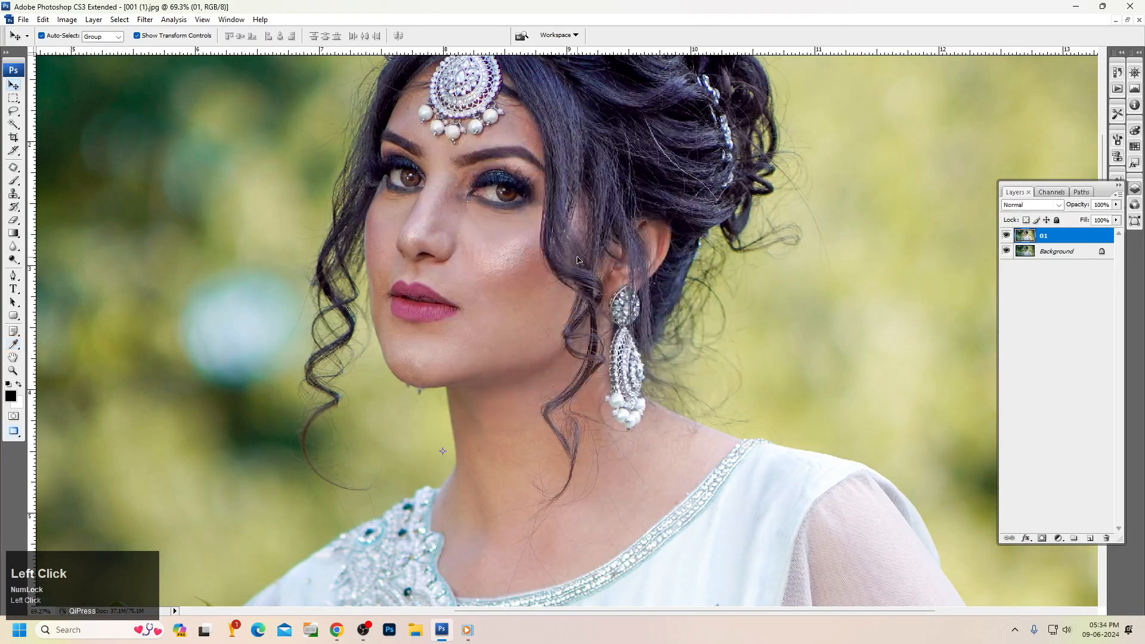
Step: Raise the brightness of layer 01 to about +10 using Brightness/Contrast
{"action": "scroll", "coordinate": [578, 260], "scroll_direction": "up", "scroll_amount": 2}
{"action": "left_click", "coordinate": [67, 19]}
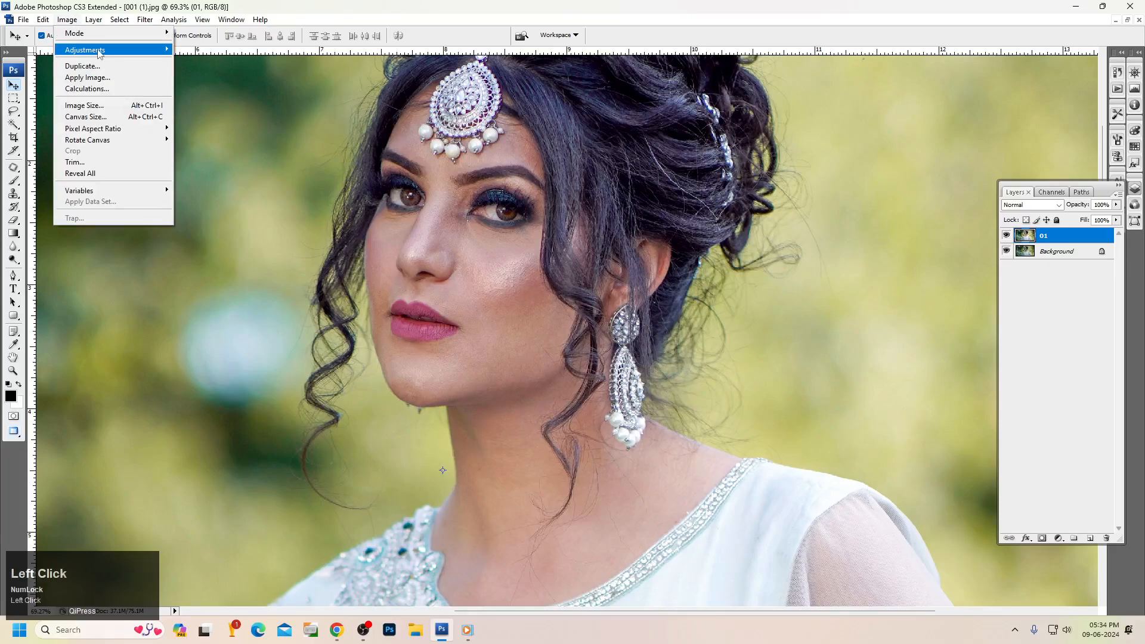
{"action": "mouse_move", "coordinate": [99, 51]}
{"action": "left_click", "coordinate": [239, 115]}
{"action": "scroll", "coordinate": [600, 201], "scroll_direction": "up", "scroll_amount": 4}
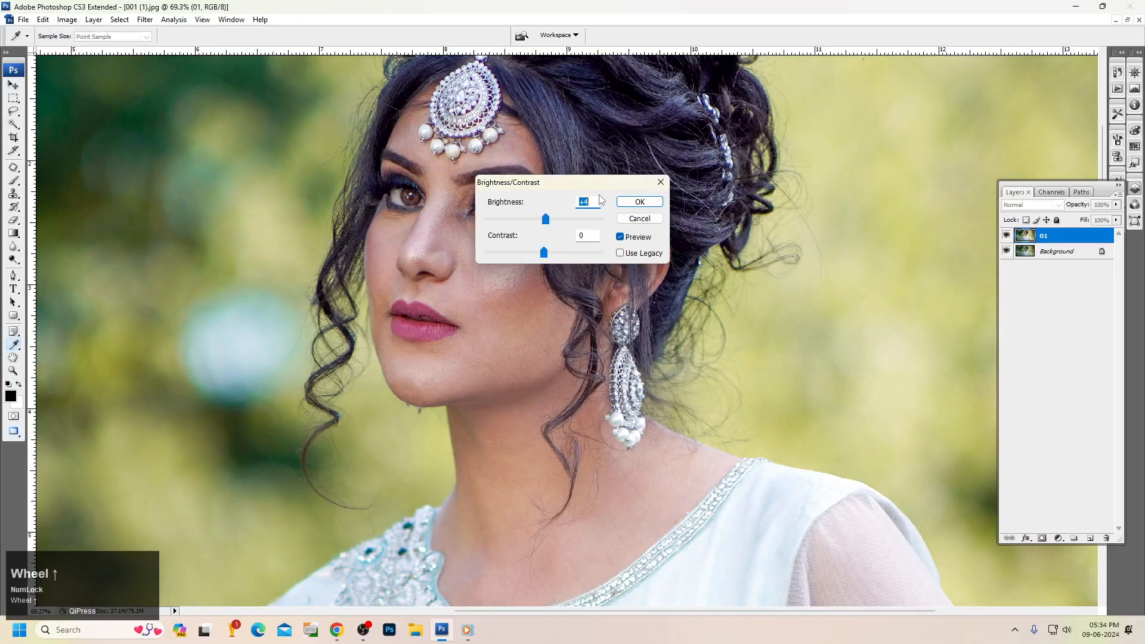
{"action": "left_click_drag", "start_coordinate": [596, 182], "coordinate": [833, 141]}
{"action": "scroll", "coordinate": [824, 178], "scroll_direction": "up", "scroll_amount": 2}
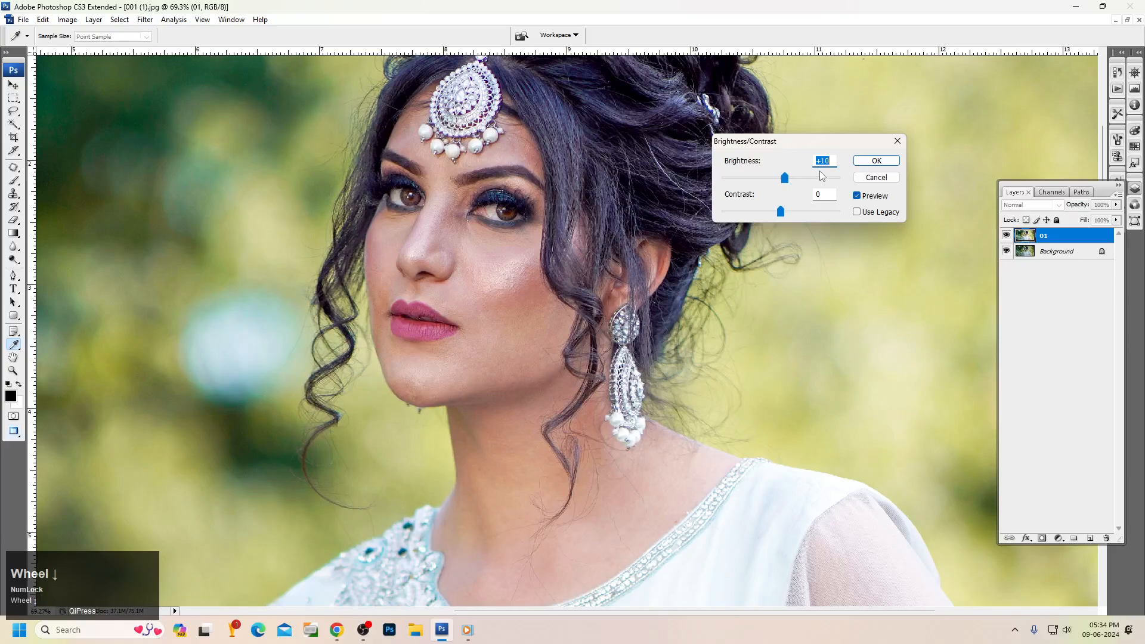
{"action": "scroll", "coordinate": [821, 172], "scroll_direction": "up", "scroll_amount": 3}
{"action": "left_click", "coordinate": [876, 160]}
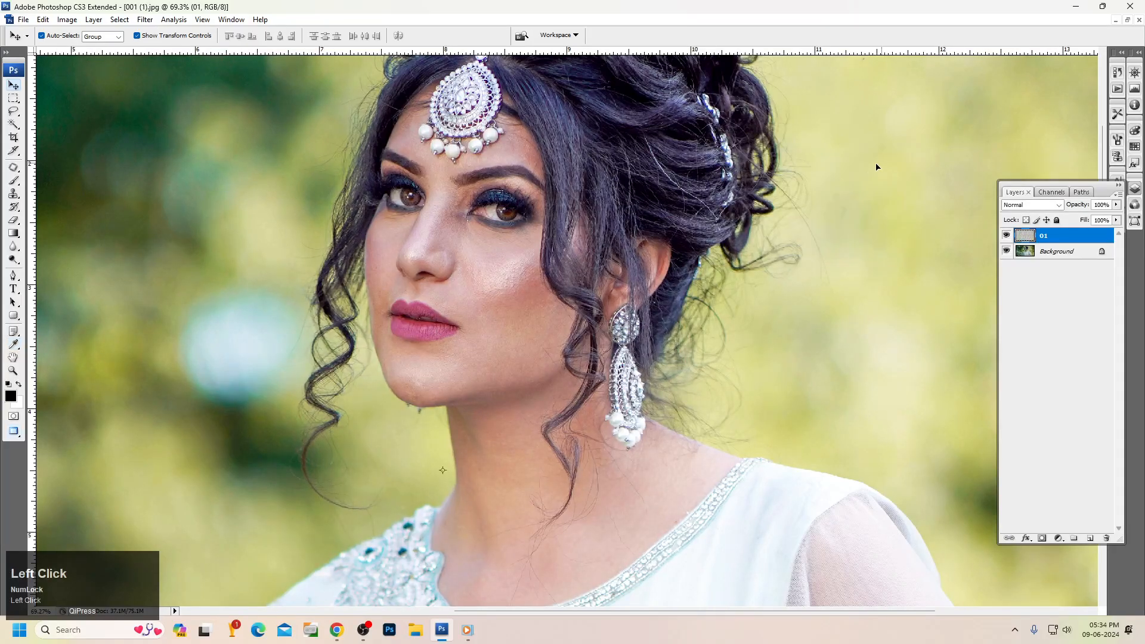
Step: Open Fade for the last Brightness/Contrast adjustment and close it at 100% opacity in Normal mode
{"action": "left_click", "coordinate": [43, 20]}
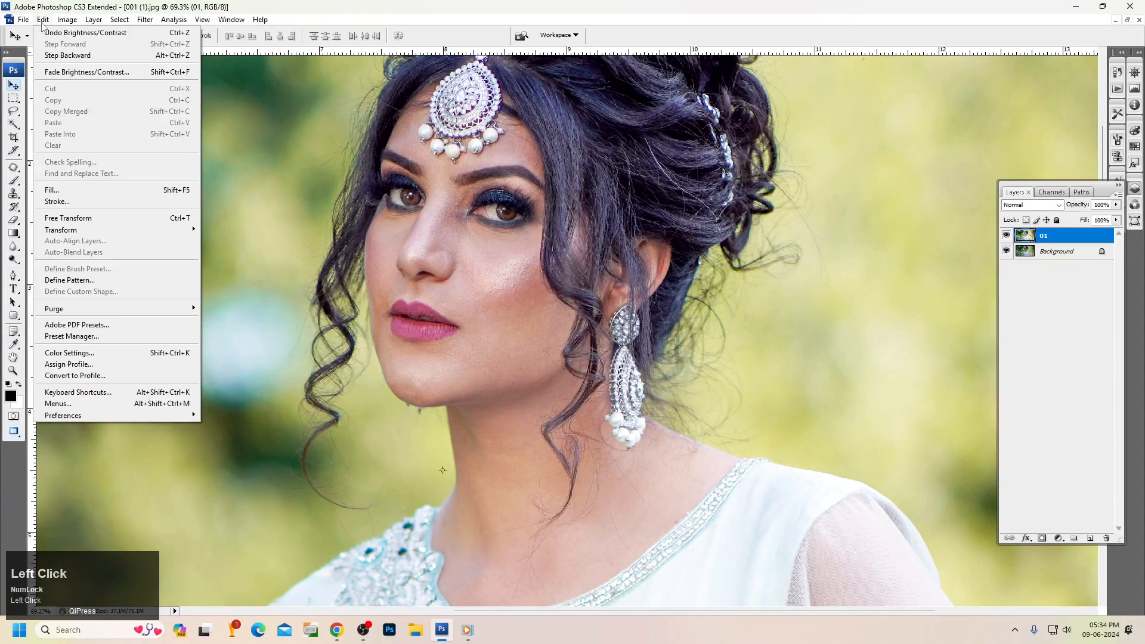
{"action": "left_click", "coordinate": [164, 73]}
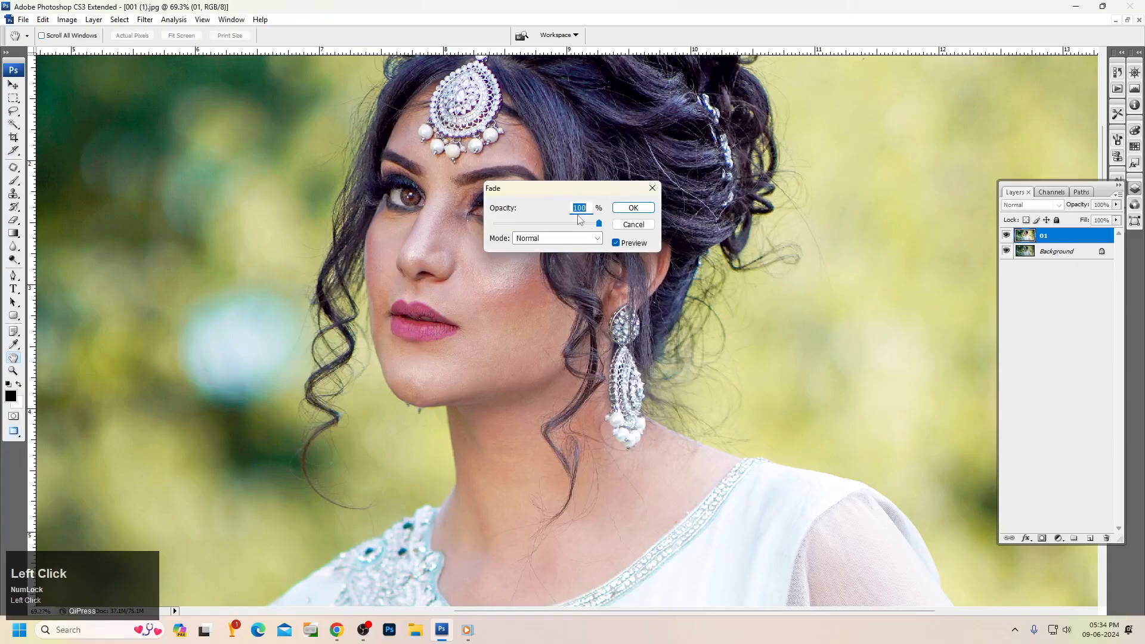
{"action": "left_click", "coordinate": [634, 213]}
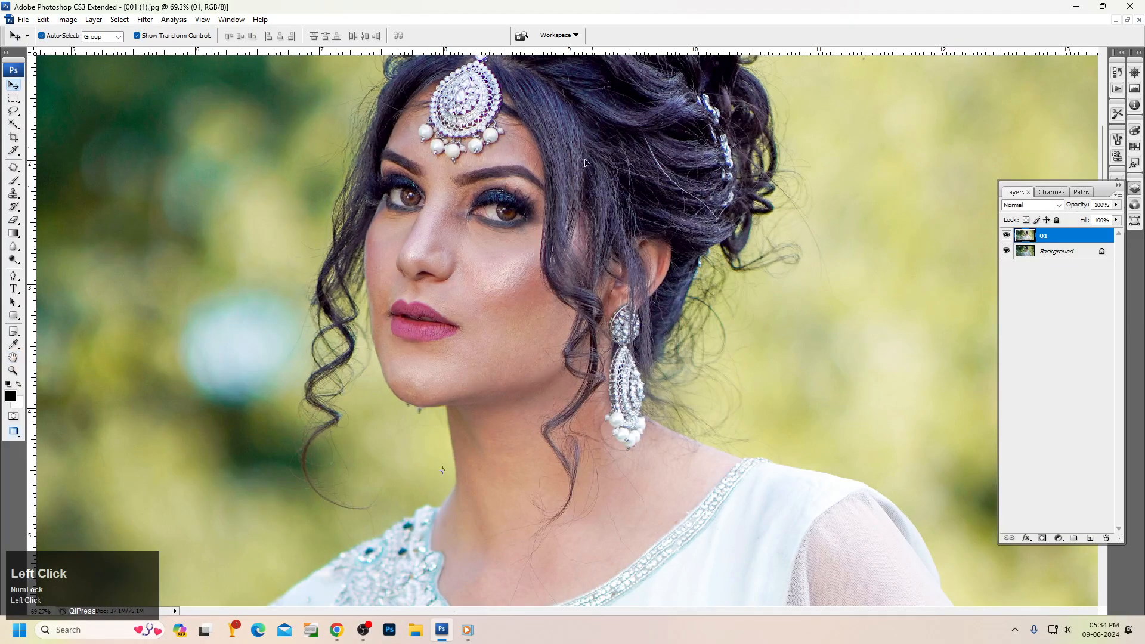
{"action": "left_click", "coordinate": [147, 20]}
{"action": "mouse_move", "coordinate": [220, 177]}
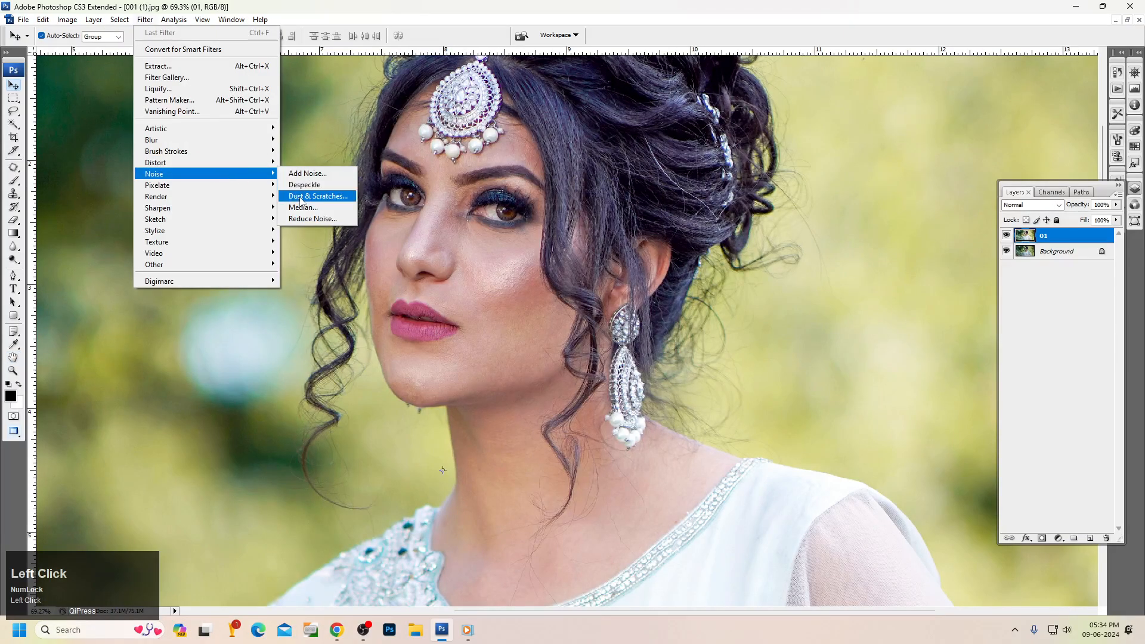
{"action": "left_click", "coordinate": [186, 265]}
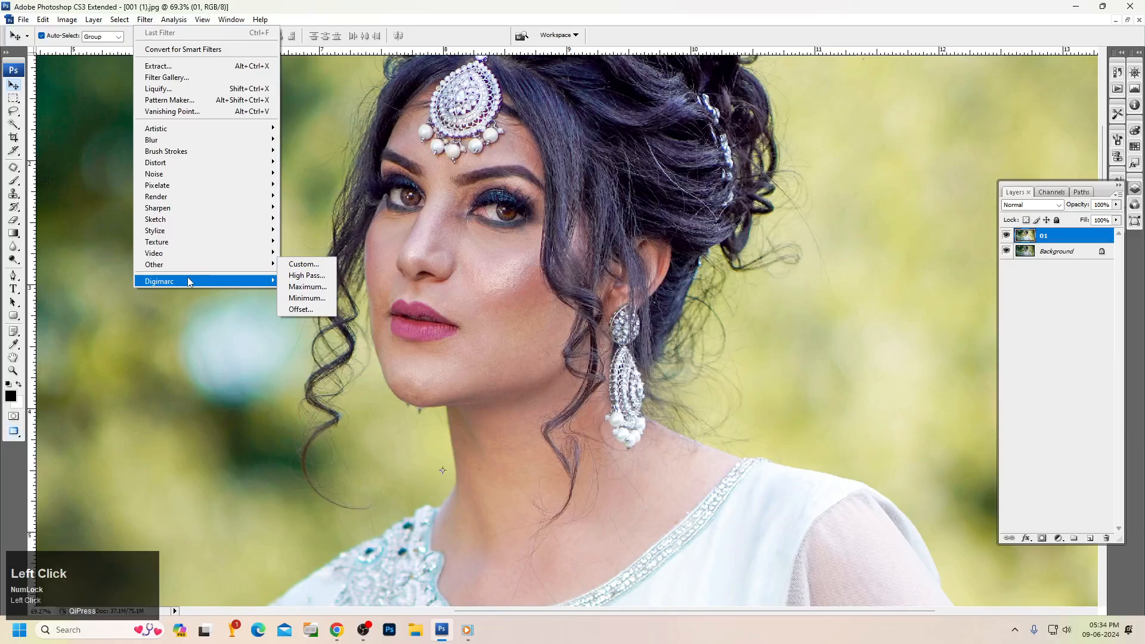
{"action": "left_click", "coordinate": [458, 5]}
Step: Examine the retouched face and hair close up and compare them with the whole portrait
{"action": "key", "text": "space"}
{"action": "right_click", "coordinate": [463, 222]}
{"action": "left_click", "coordinate": [491, 229]}
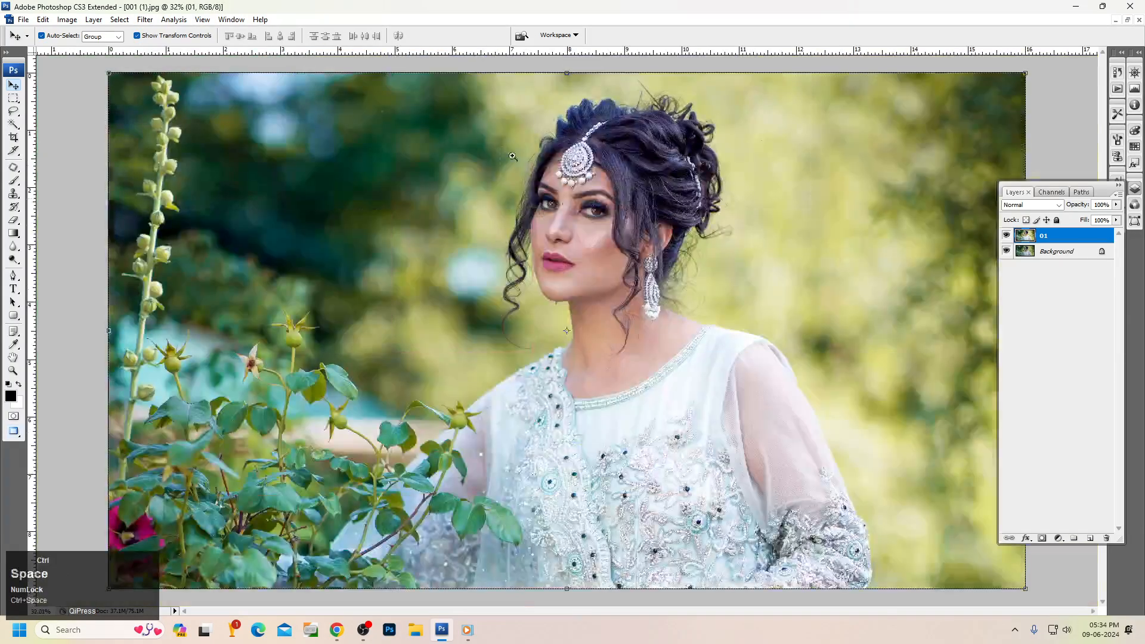
{"action": "left_click_drag", "start_coordinate": [512, 156], "coordinate": [738, 382]}
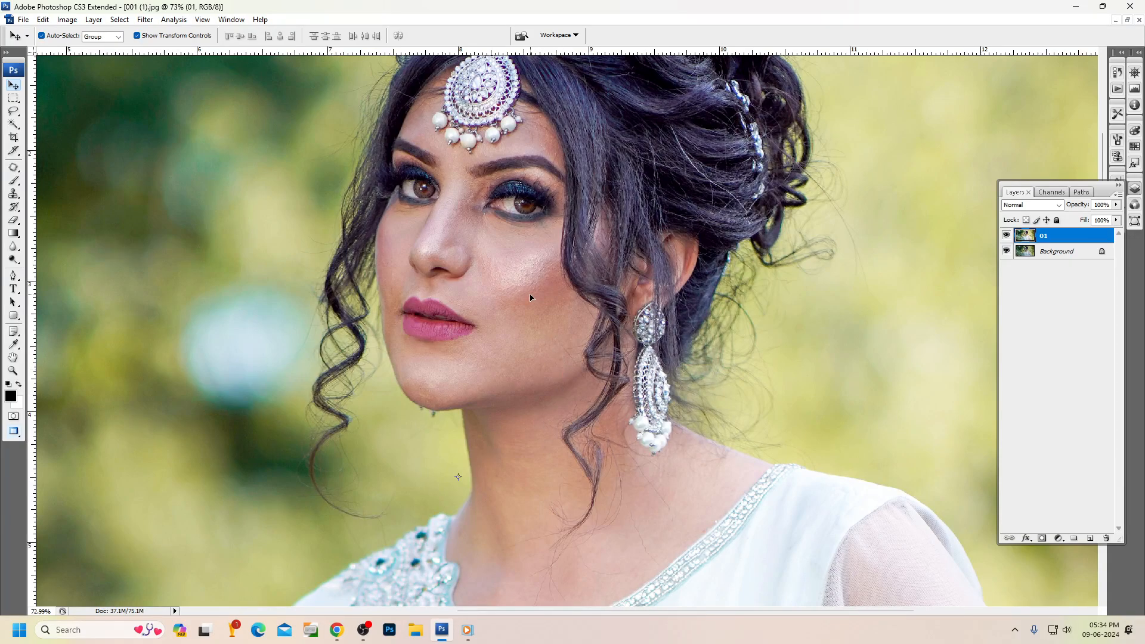
{"action": "scroll", "coordinate": [531, 299], "scroll_direction": "up", "scroll_amount": 1}
{"action": "right_click", "coordinate": [529, 263]}
{"action": "left_click", "coordinate": [552, 267]}
{"action": "left_click_drag", "start_coordinate": [474, 156], "coordinate": [714, 424]}
{"action": "left_click_drag", "start_coordinate": [645, 236], "coordinate": [551, 290]}
{"action": "right_click", "coordinate": [566, 223]}
{"action": "left_click", "coordinate": [588, 231]}
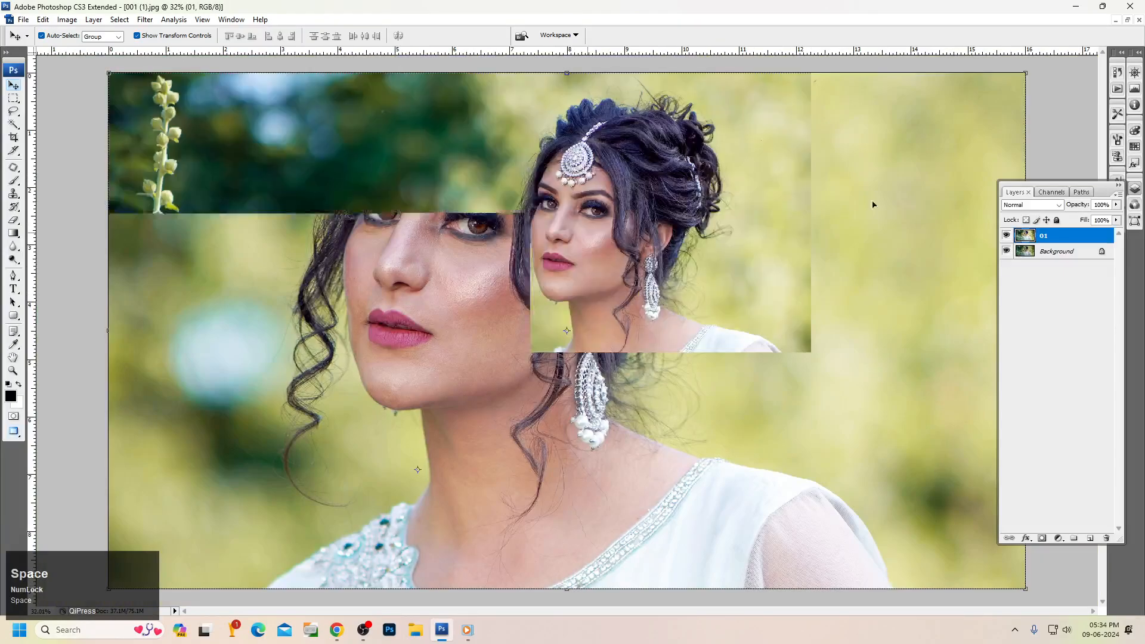
Step: Duplicate layer 01 with the default copy name
{"action": "right_click", "coordinate": [1065, 235]}
{"action": "left_click", "coordinate": [1068, 279]}
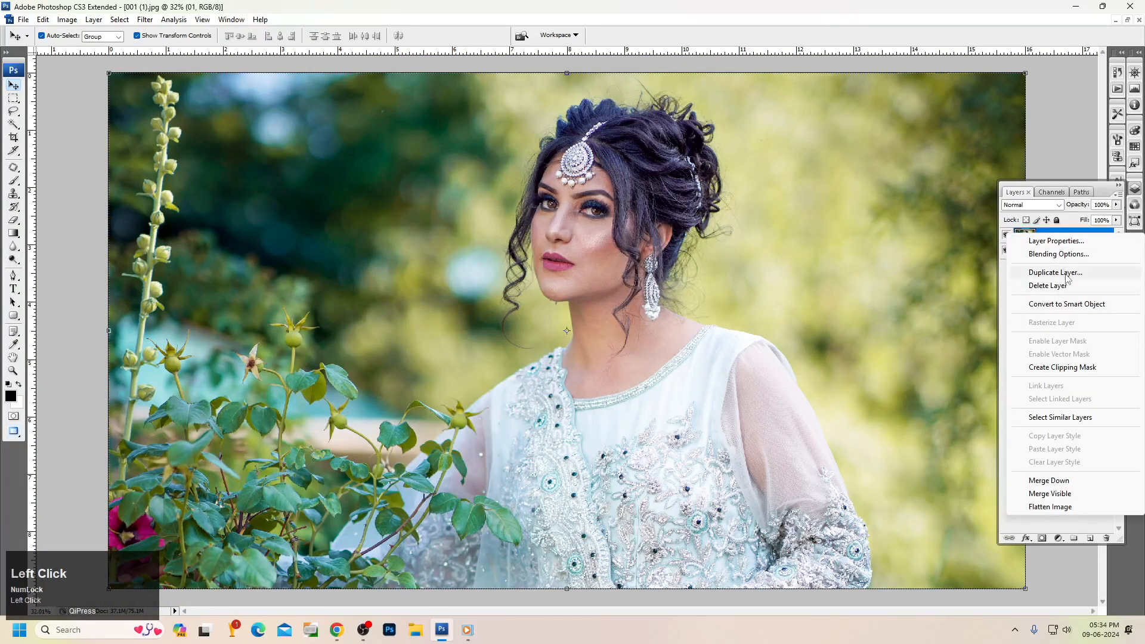
{"action": "left_click", "coordinate": [1067, 276]}
{"action": "left_click", "coordinate": [674, 195]}
Step: Apply a Gaussian Blur with a radius of 23.3 pixels to the 01 copy layer
{"action": "key", "text": "ctrl+space"}
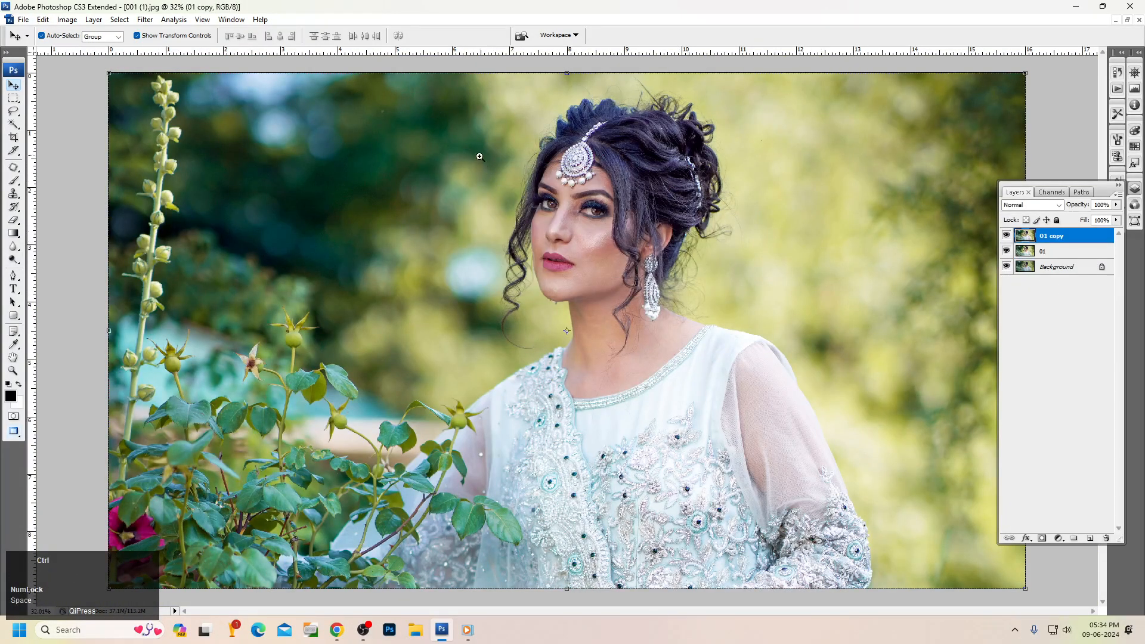
{"action": "left_click_drag", "start_coordinate": [479, 156], "coordinate": [797, 412]}
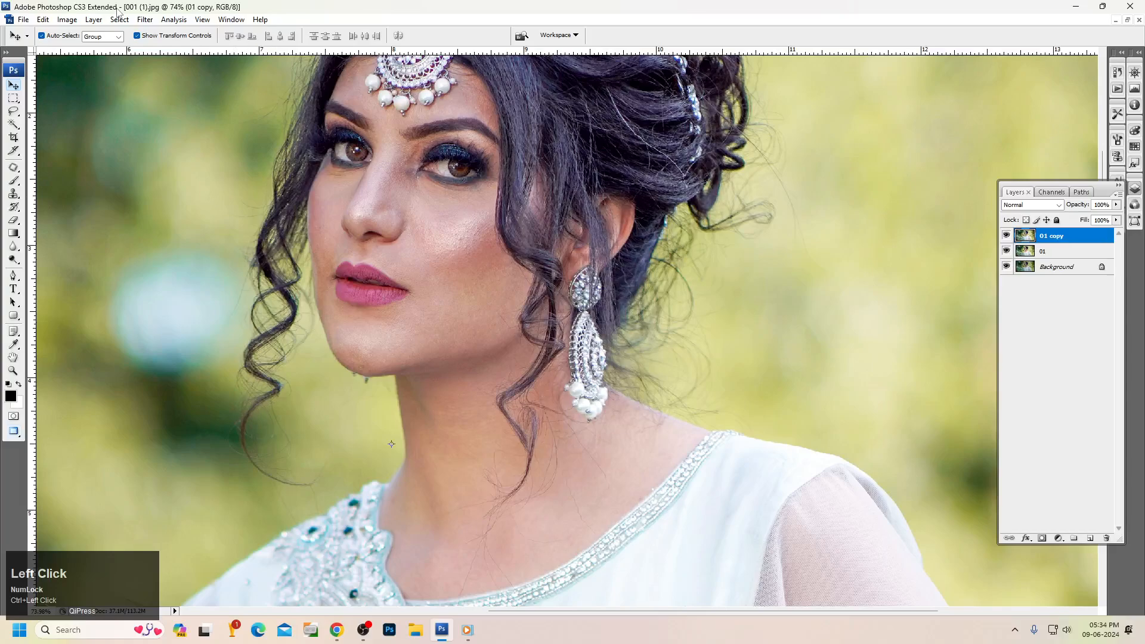
{"action": "left_click", "coordinate": [144, 19]}
{"action": "mouse_move", "coordinate": [185, 143]}
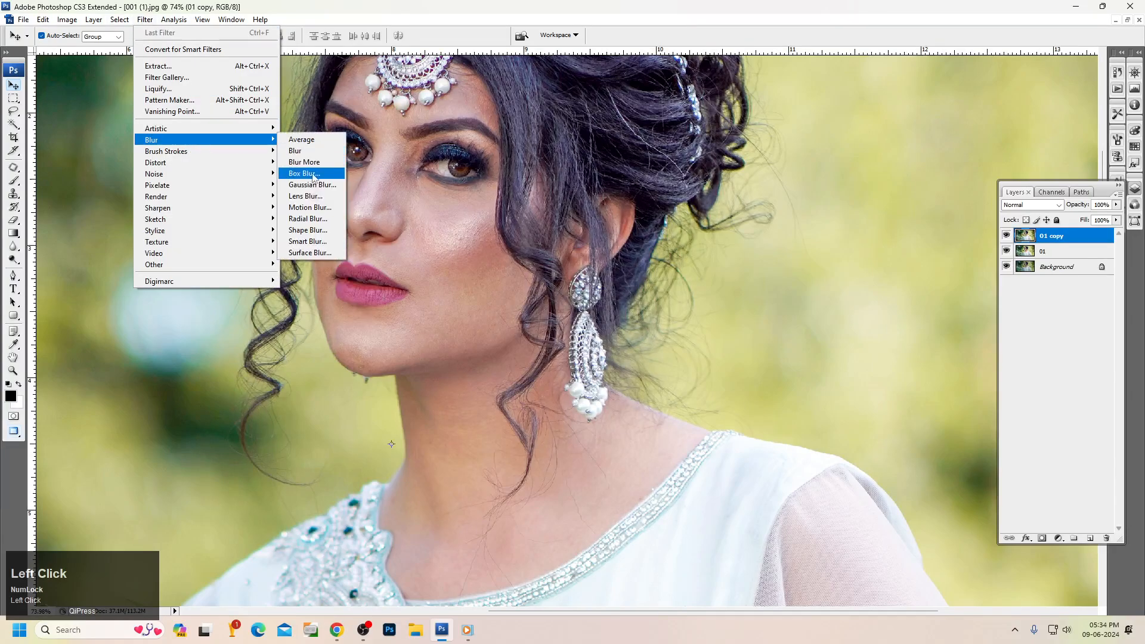
{"action": "left_click", "coordinate": [380, 190]}
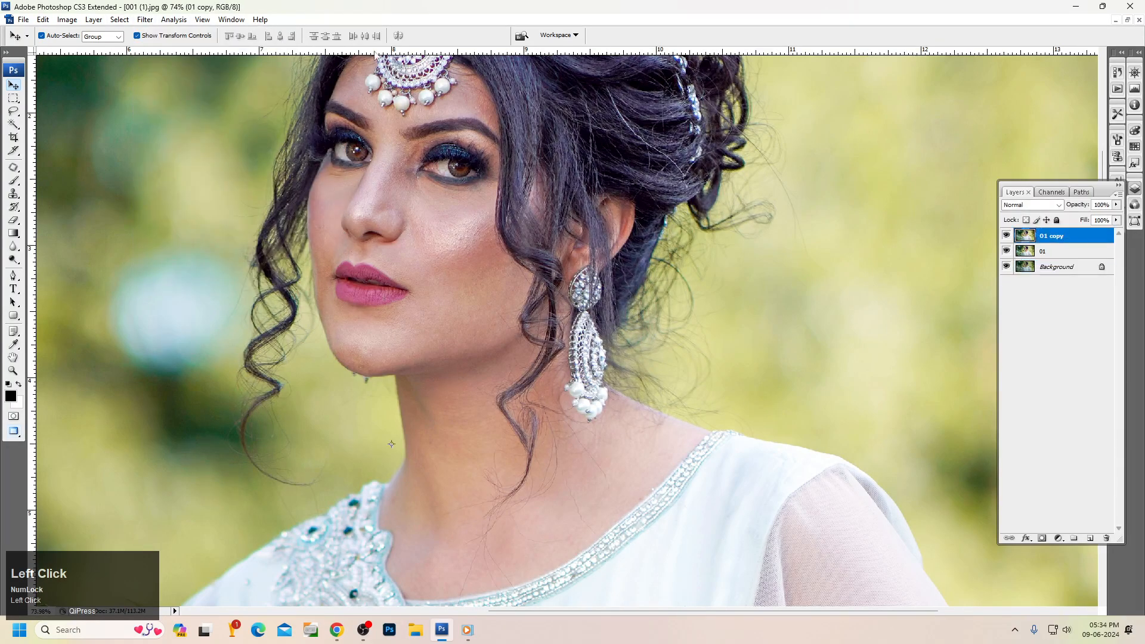
{"action": "left_click", "coordinate": [143, 20]}
{"action": "mouse_move", "coordinate": [182, 142]}
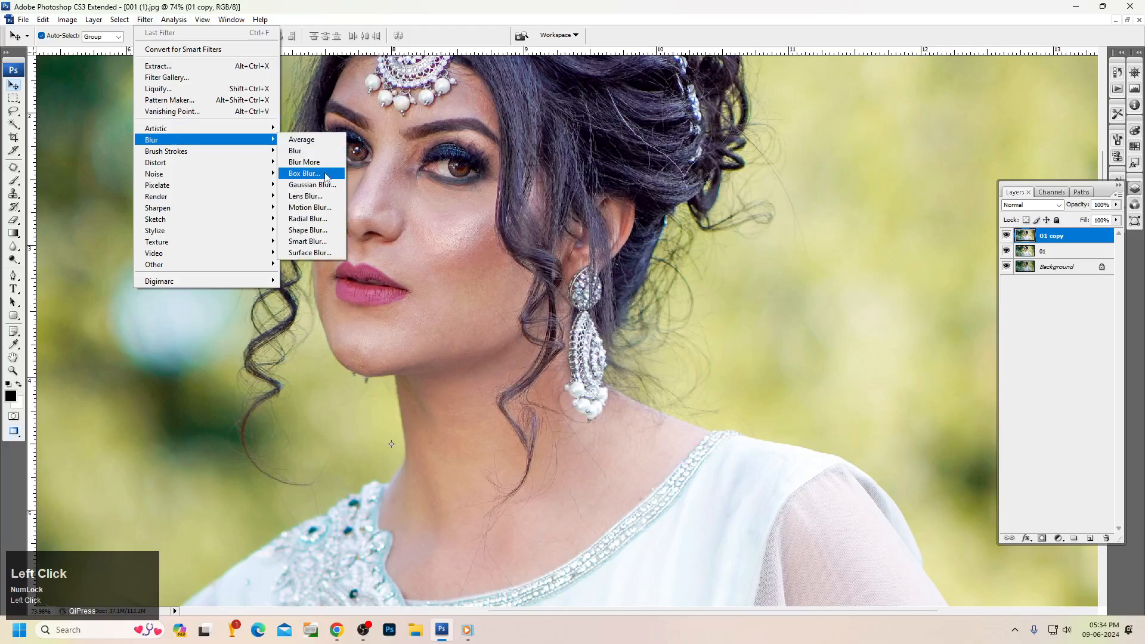
{"action": "left_click", "coordinate": [315, 178]}
{"action": "left_click_drag", "start_coordinate": [516, 329], "coordinate": [544, 331]}
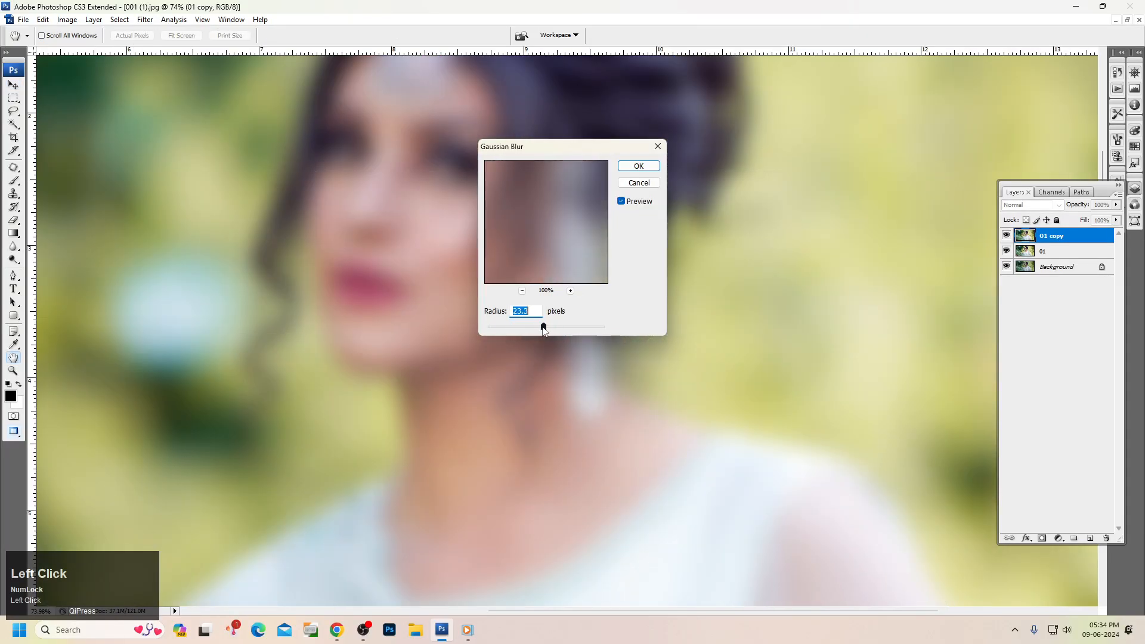
{"action": "left_click", "coordinate": [639, 167]}
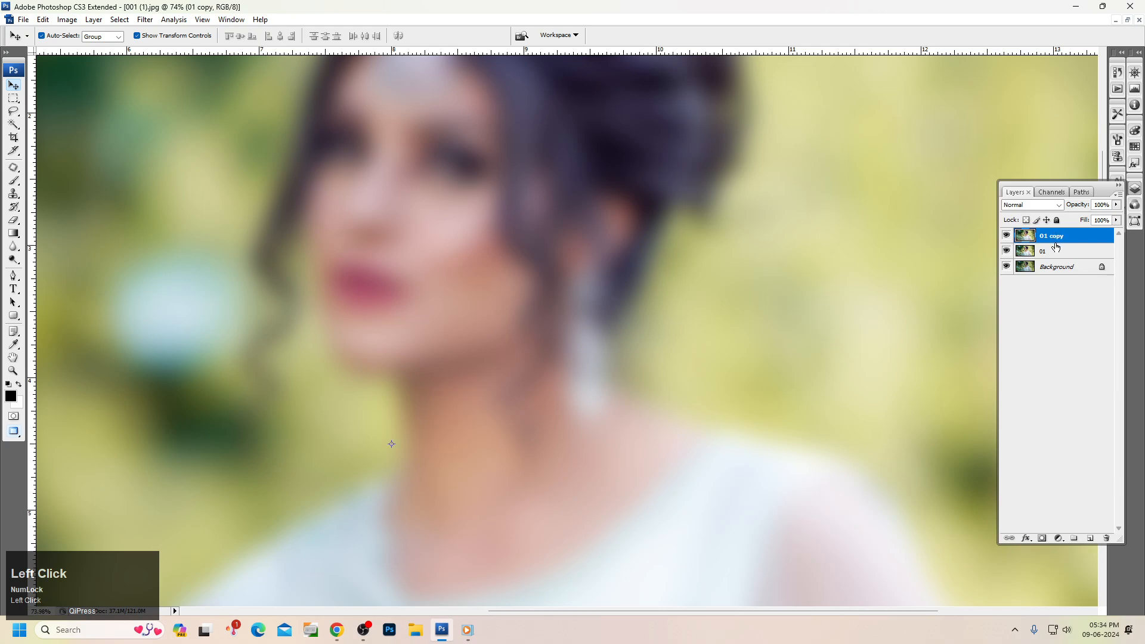
Step: Place another duplicate of layer 01, set to Vivid Light blending, above the blurred copy
{"action": "left_click", "coordinate": [1055, 255]}
{"action": "key", "text": "ctrl+j"}
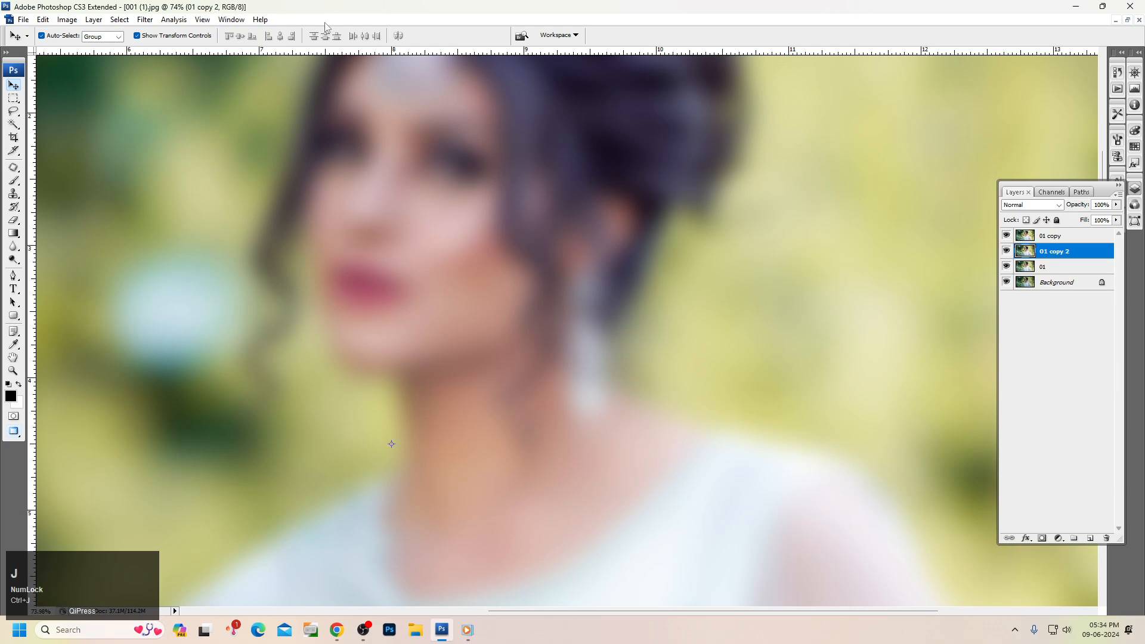
{"action": "left_click", "coordinate": [1022, 206]}
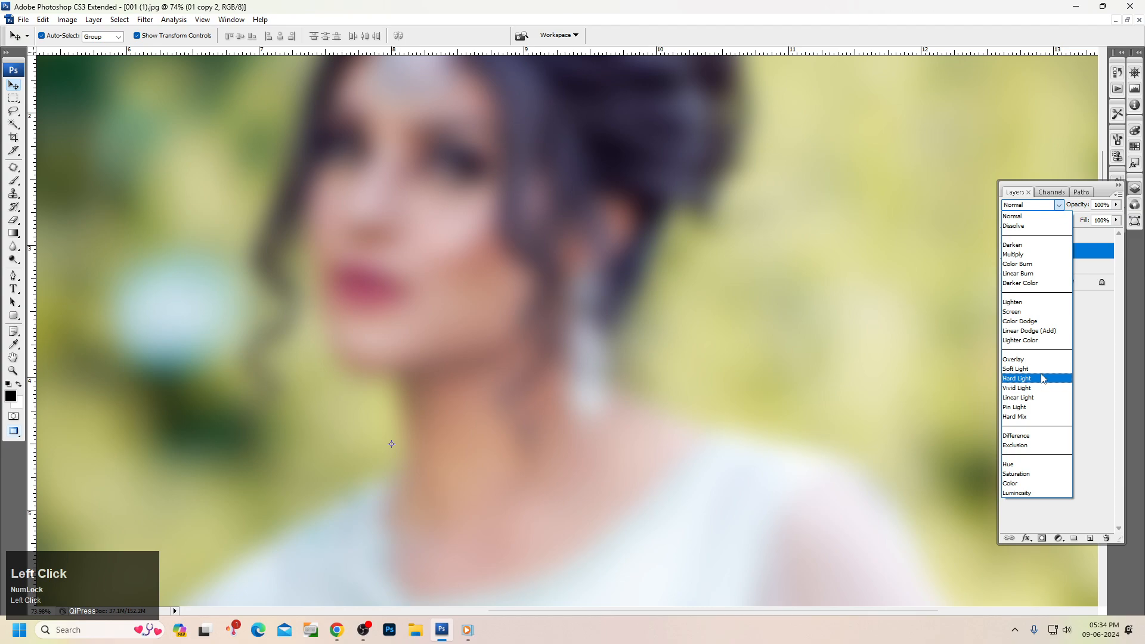
{"action": "left_click", "coordinate": [1026, 388]}
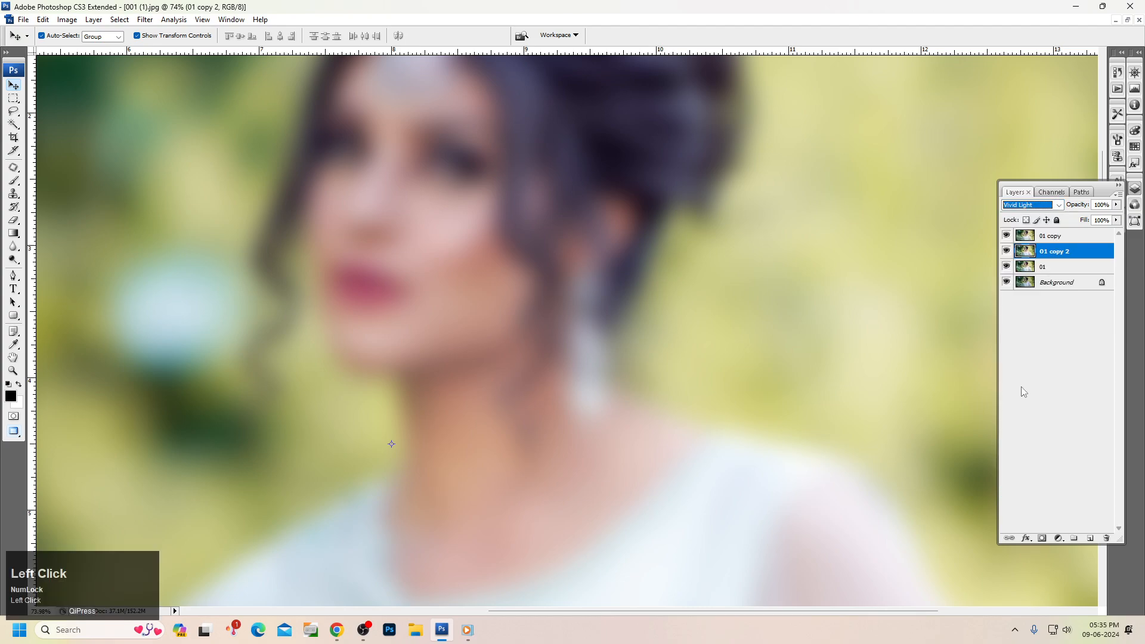
{"action": "mouse_move", "coordinate": [1045, 253]}
{"action": "left_mouse_down"}
{"action": "mouse_move", "coordinate": [1048, 230]}
{"action": "mouse_move", "coordinate": [1047, 242]}
{"action": "left_mouse_up"}
Step: Apply a High Pass filter with a radius of 0.3 pixels to the Vivid Light layer
{"action": "left_click", "coordinate": [127, 21]}
{"action": "mouse_move", "coordinate": [141, 20]}
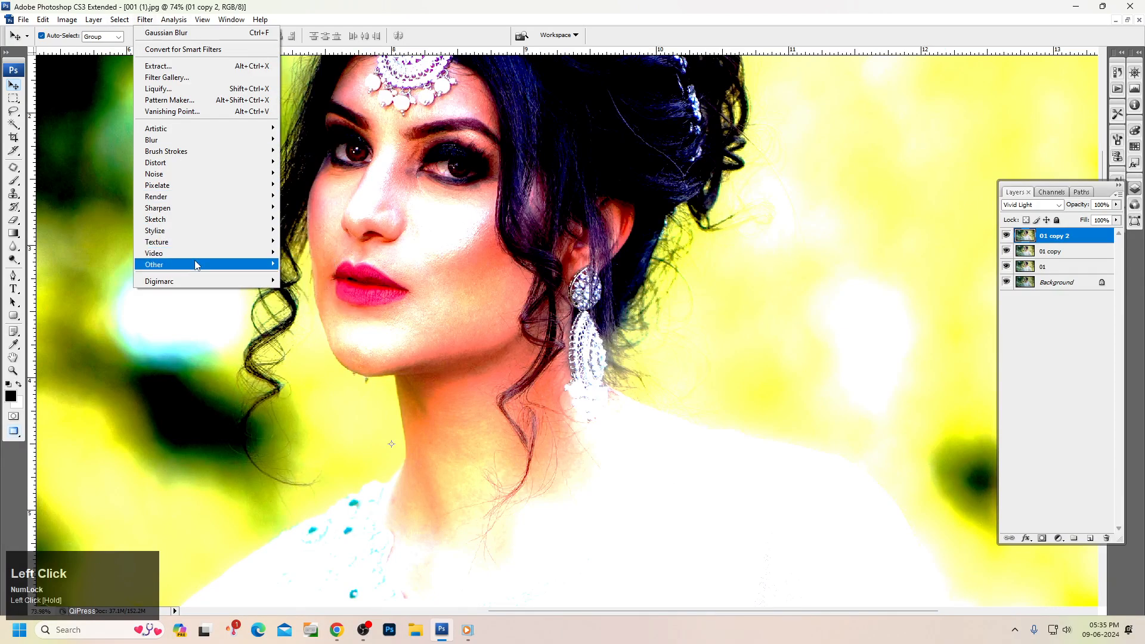
{"action": "left_click", "coordinate": [305, 276]}
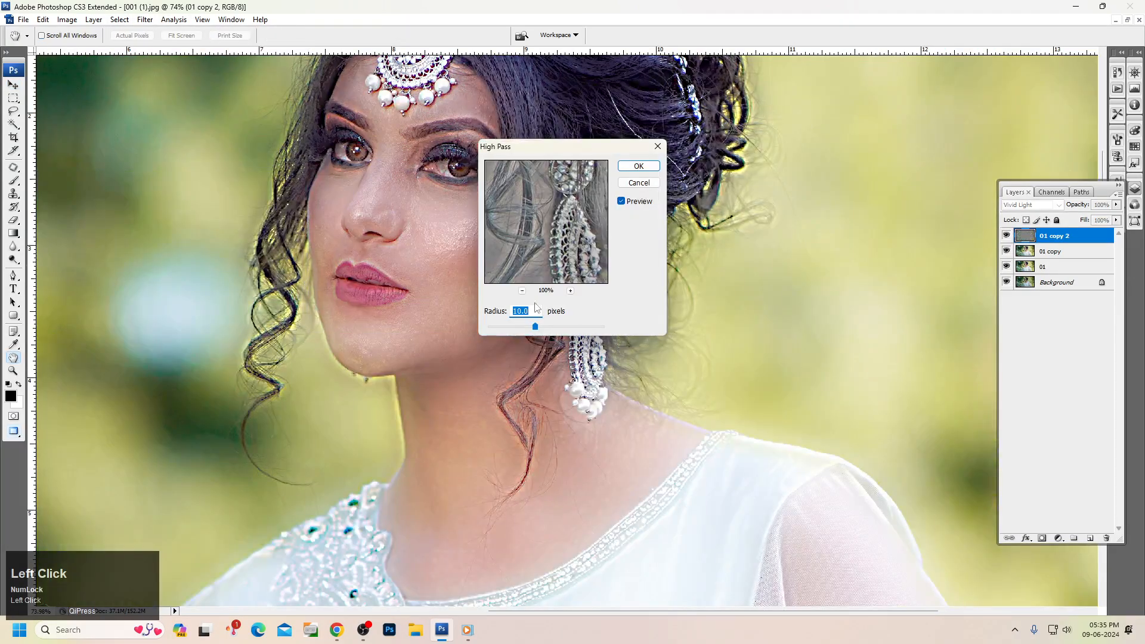
{"action": "mouse_move", "coordinate": [505, 334]}
{"action": "left_mouse_down"}
{"action": "mouse_move", "coordinate": [518, 331]}
{"action": "mouse_move", "coordinate": [490, 331]}
{"action": "left_mouse_up"}
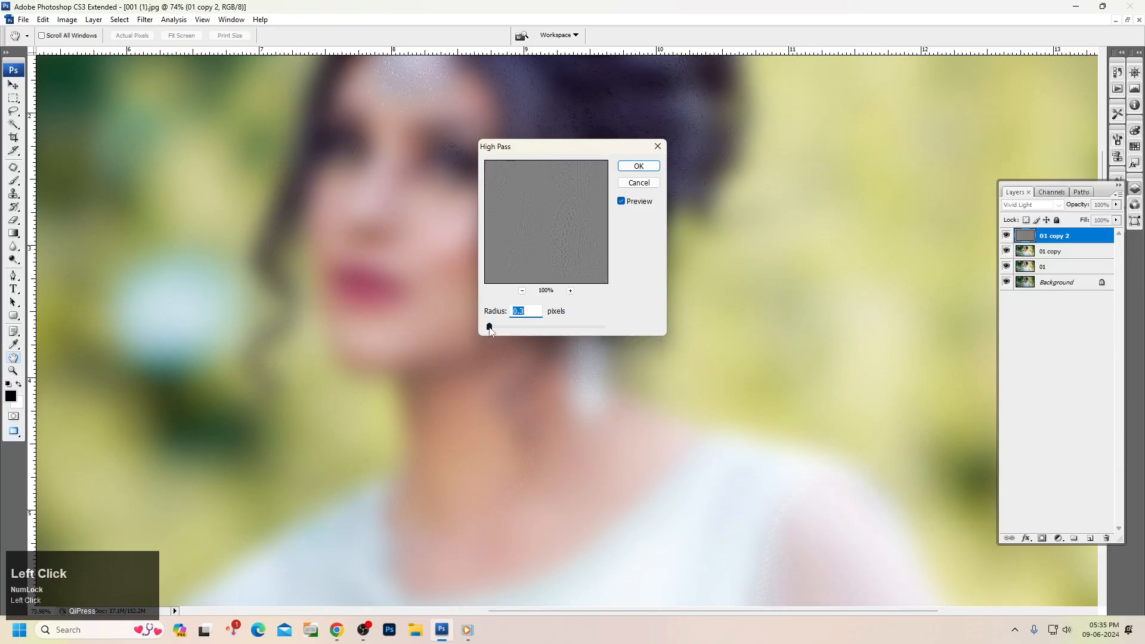
{"action": "left_click", "coordinate": [625, 188]}
Step: Group the blurred copy and the Vivid Light layer and hide the group behind a black layer mask
{"action": "left_click", "coordinate": [1069, 256], "text": "ctrl"}
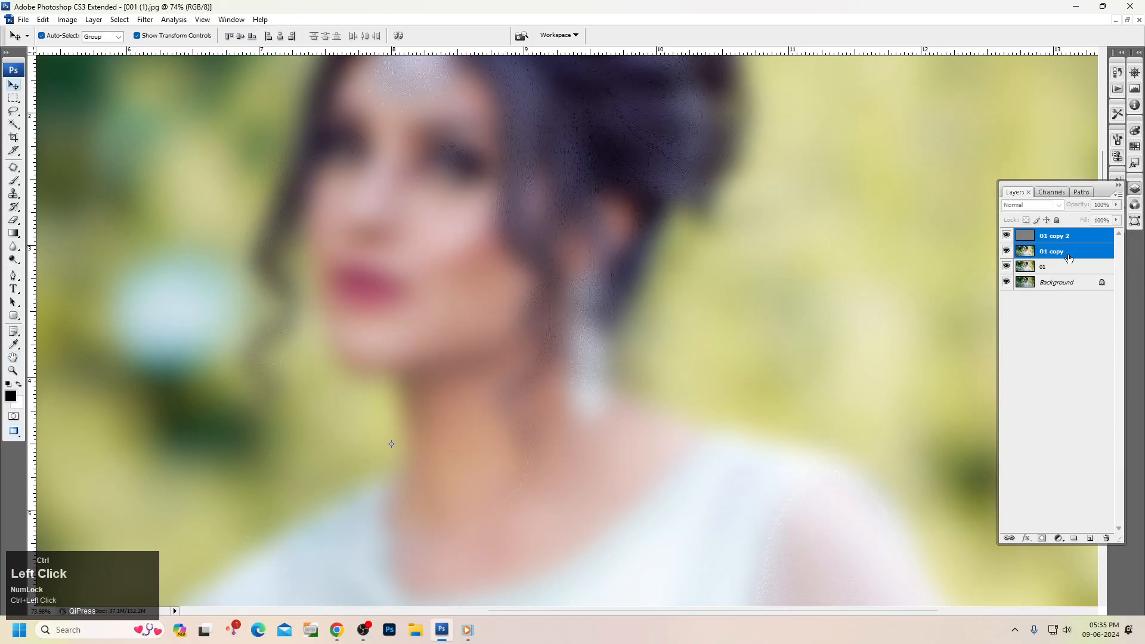
{"action": "key", "text": "ctrl+g"}
{"action": "left_click", "coordinate": [1043, 538], "text": "alt"}
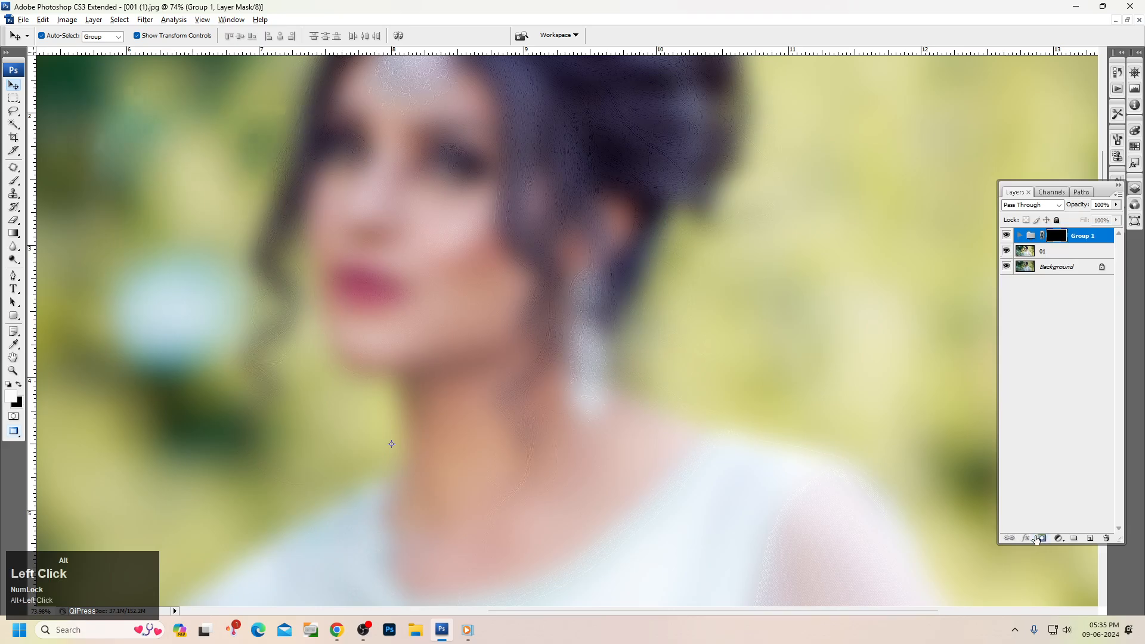
Step: Reveal the smoothing on the near cheek, nose bridge and chin by painting the group mask white with a 100 px brush at 71% opacity
{"action": "left_click_drag", "start_coordinate": [503, 260], "coordinate": [610, 337]}
{"action": "key", "text": "b"}
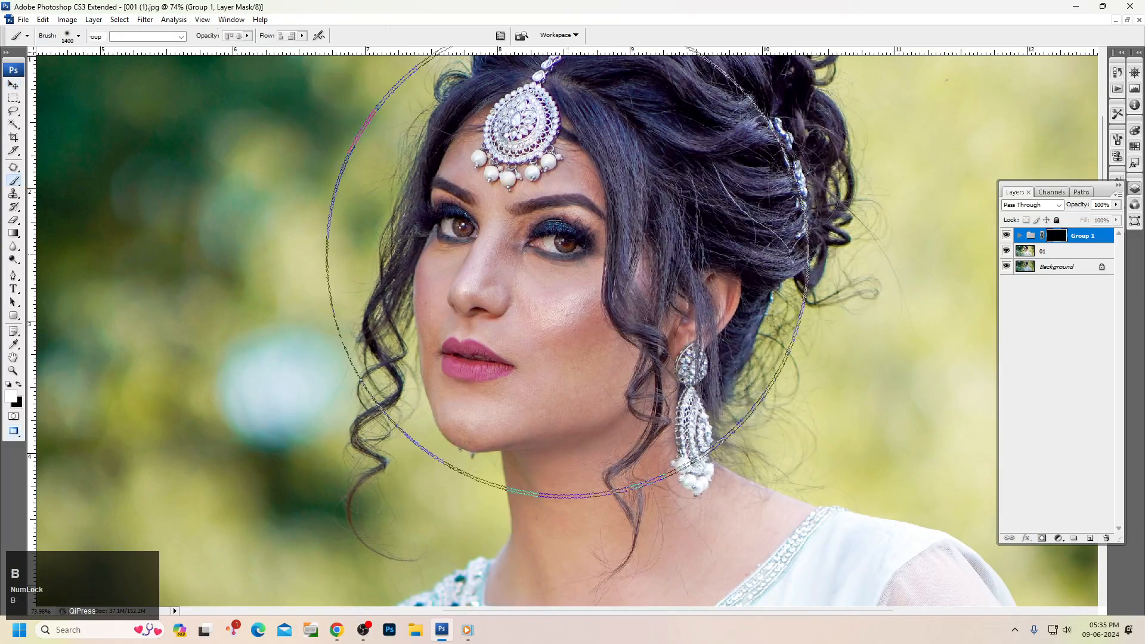
{"action": "key", "text": "bracketleft"}
{"action": "key", "text": "bracketleft"}
{"action": "key", "text": "bracketleft"}
{"action": "key", "text": "bracketleft"}
{"action": "key", "text": "bracketleft"}
{"action": "key", "text": "bracketleft"}
{"action": "key", "text": "bracketleft"}
{"action": "key", "text": "bracketleft"}
{"action": "key", "text": "bracketleft"}
{"action": "key", "text": "bracketleft"}
{"action": "key", "text": "bracketleft"}
{"action": "key", "text": "bracketleft"}
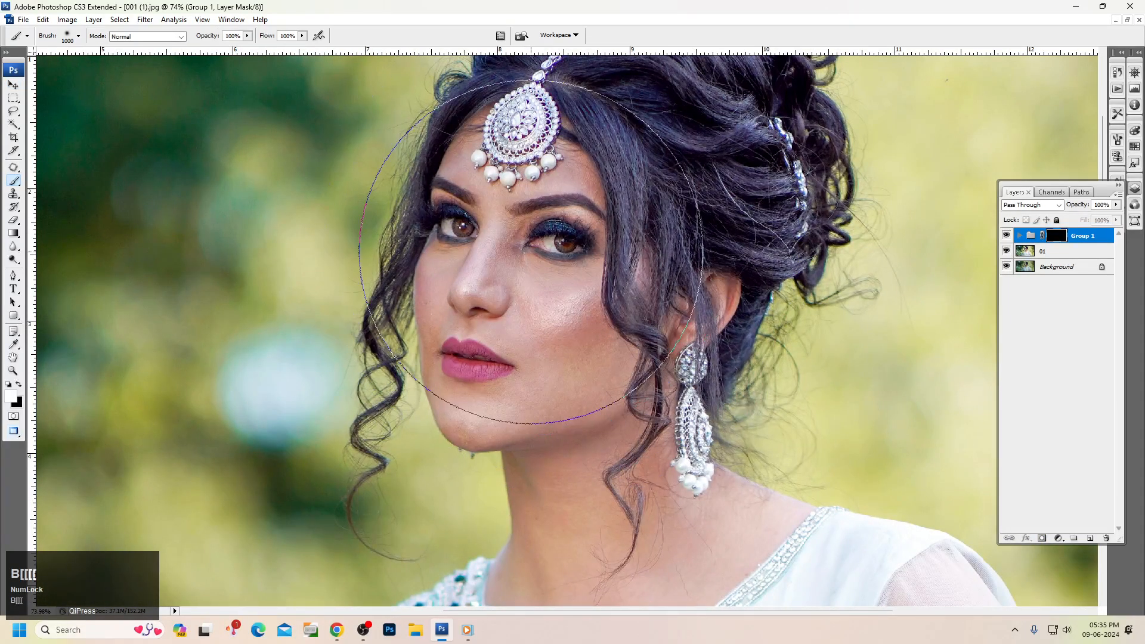
{"action": "key", "text": "bracketleft"}
{"action": "key", "text": "bracketleft"}
{"action": "key", "text": "bracketleft"}
{"action": "left_click", "coordinate": [247, 36]}
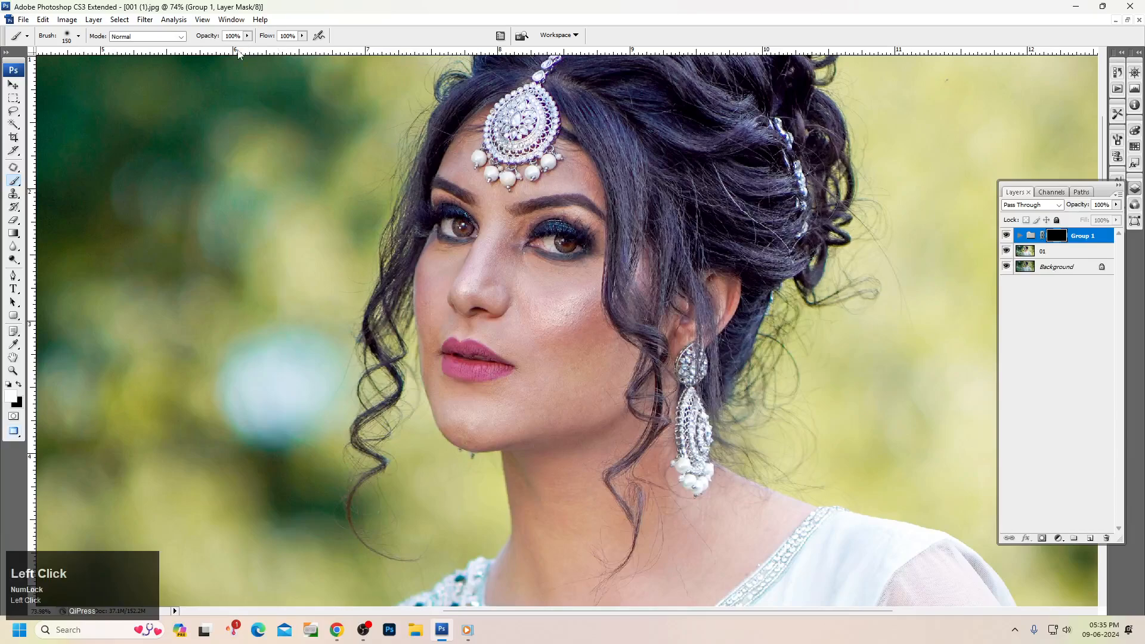
{"action": "left_click", "coordinate": [454, 196]}
{"action": "key", "text": "bracketleft"}
{"action": "key", "text": "bracketleft"}
{"action": "left_click_drag", "start_coordinate": [534, 292], "coordinate": [542, 276]}
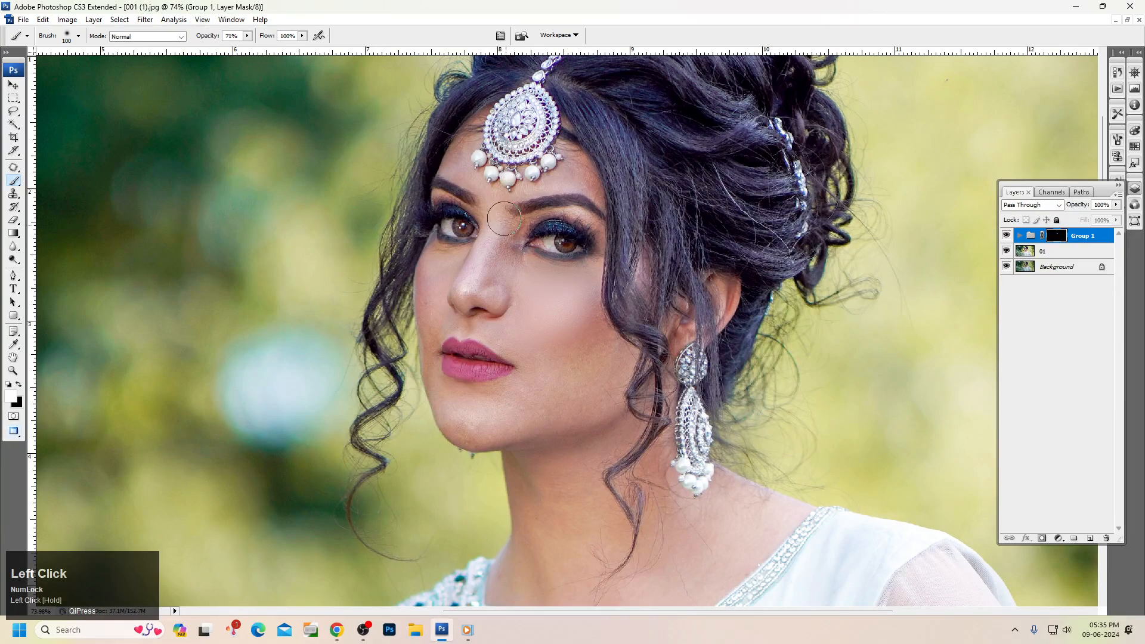
{"action": "left_click_drag", "start_coordinate": [495, 227], "coordinate": [474, 275]}
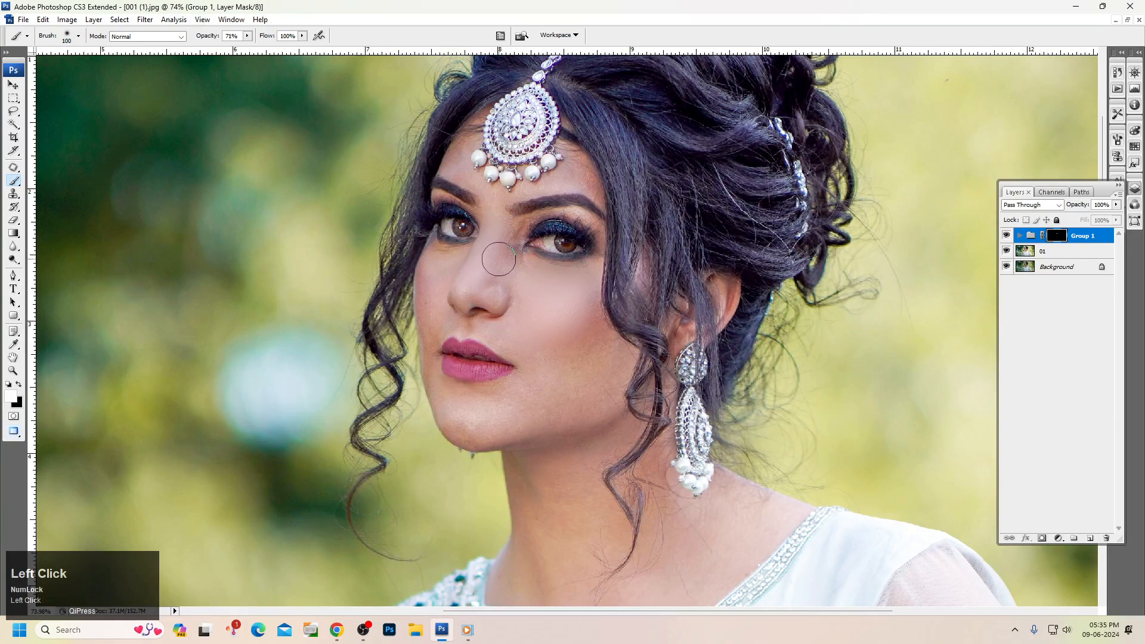
{"action": "left_click_drag", "start_coordinate": [309, 231], "coordinate": [787, 504]}
{"action": "mouse_move", "coordinate": [468, 272]}
{"action": "left_mouse_down"}
{"action": "mouse_move", "coordinate": [498, 305]}
{"action": "mouse_move", "coordinate": [537, 317]}
{"action": "mouse_move", "coordinate": [594, 293]}
{"action": "mouse_move", "coordinate": [652, 302]}
{"action": "mouse_move", "coordinate": [644, 315]}
{"action": "mouse_move", "coordinate": [632, 264]}
{"action": "mouse_move", "coordinate": [642, 240]}
{"action": "mouse_move", "coordinate": [662, 312]}
{"action": "mouse_move", "coordinate": [705, 311]}
{"action": "mouse_move", "coordinate": [708, 324]}
{"action": "mouse_move", "coordinate": [690, 372]}
{"action": "mouse_move", "coordinate": [629, 420]}
{"action": "mouse_move", "coordinate": [593, 427]}
{"action": "mouse_move", "coordinate": [618, 393]}
{"action": "mouse_move", "coordinate": [518, 372]}
{"action": "mouse_move", "coordinate": [462, 417]}
{"action": "mouse_move", "coordinate": [513, 398]}
{"action": "mouse_move", "coordinate": [457, 406]}
{"action": "mouse_move", "coordinate": [486, 398]}
{"action": "mouse_move", "coordinate": [531, 342]}
{"action": "mouse_move", "coordinate": [546, 435]}
{"action": "mouse_move", "coordinate": [456, 464]}
{"action": "mouse_move", "coordinate": [393, 458]}
{"action": "mouse_move", "coordinate": [363, 404]}
{"action": "left_mouse_up"}
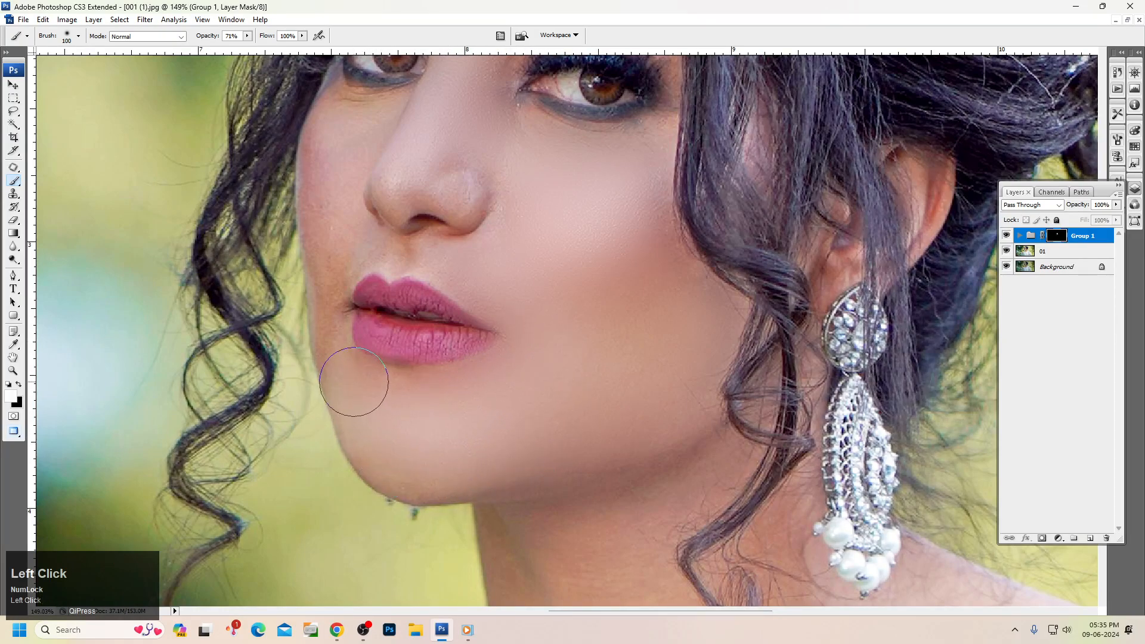
Step: Paint the group mask over the upper lip area and the narrow skin beside the mouth, reducing the brush from 60 to 40 px
{"action": "left_click_drag", "start_coordinate": [292, 143], "coordinate": [482, 366]}
{"action": "key", "text": "["}
{"action": "key", "text": "["}
{"action": "key", "text": "["}
{"action": "key", "text": "["}
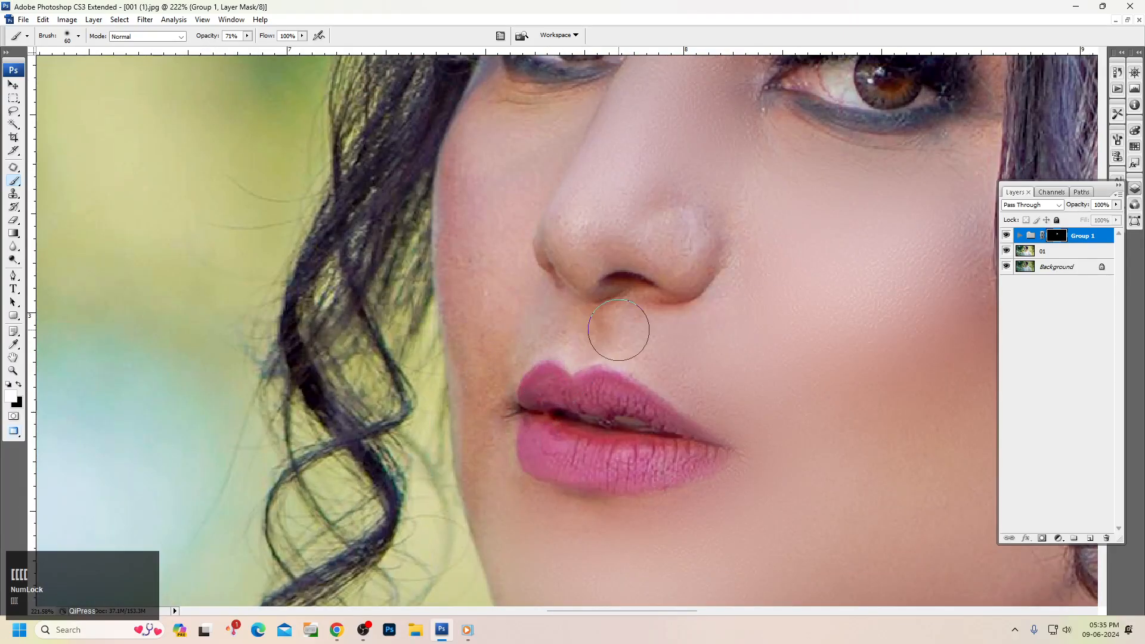
{"action": "left_click", "coordinate": [634, 333]}
{"action": "key", "text": "["}
{"action": "key", "text": "["}
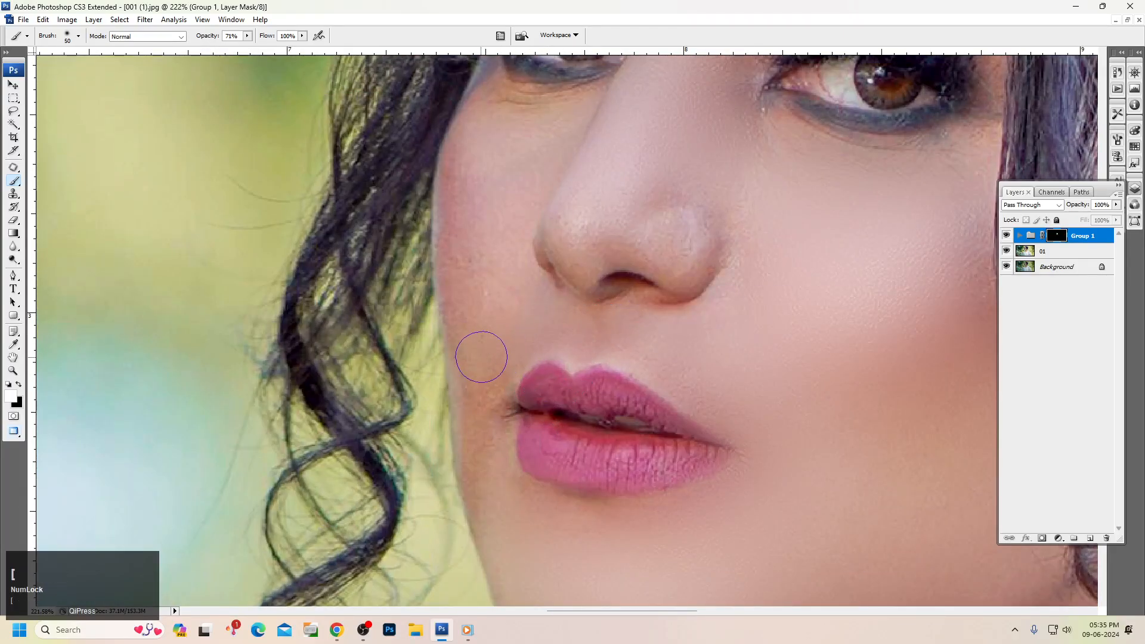
{"action": "left_click_drag", "start_coordinate": [471, 374], "coordinate": [488, 407]}
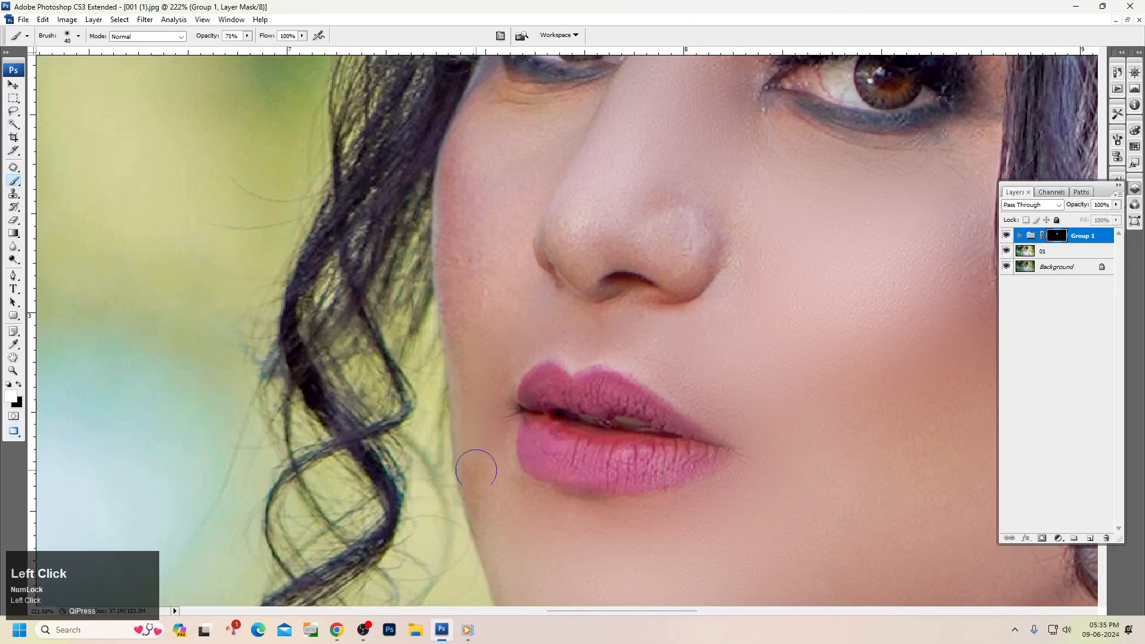
{"action": "left_click_drag", "start_coordinate": [476, 468], "coordinate": [490, 539]}
Step: Smooth the far cheek and the nose by painting the group mask with a 60 px brush
{"action": "key", "text": "bracketright"}
{"action": "key", "text": "bracketright"}
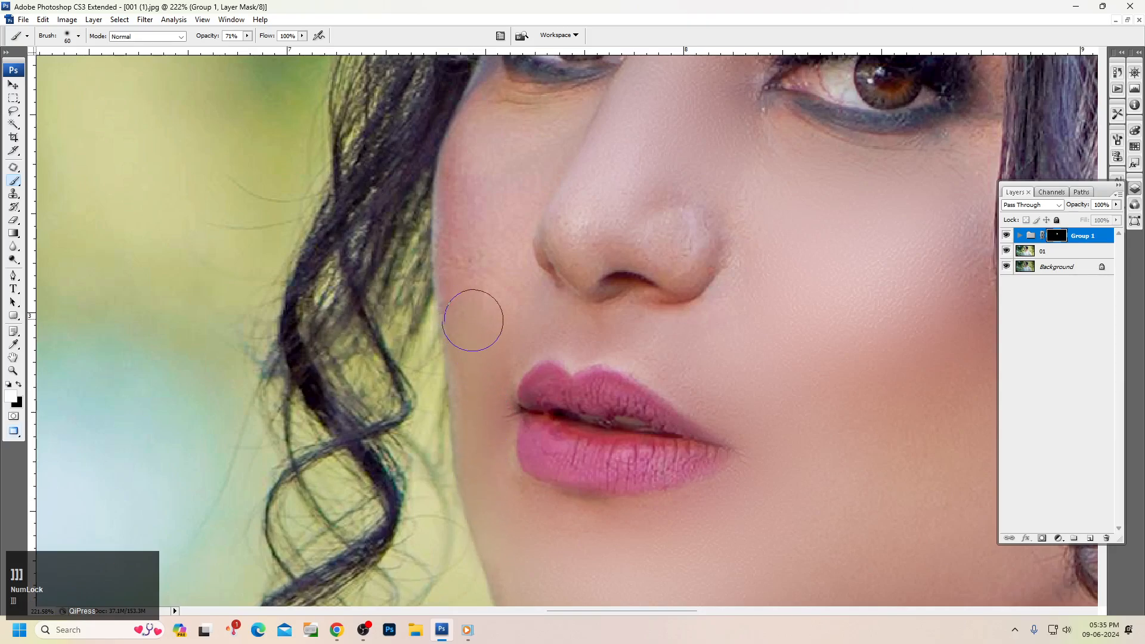
{"action": "mouse_move", "coordinate": [473, 317]}
{"action": "left_mouse_down"}
{"action": "mouse_move", "coordinate": [470, 158]}
{"action": "mouse_move", "coordinate": [494, 143]}
{"action": "mouse_move", "coordinate": [506, 184]}
{"action": "mouse_move", "coordinate": [500, 299]}
{"action": "mouse_move", "coordinate": [559, 255]}
{"action": "mouse_move", "coordinate": [572, 224]}
{"action": "mouse_move", "coordinate": [578, 252]}
{"action": "mouse_move", "coordinate": [600, 238]}
{"action": "mouse_move", "coordinate": [665, 246]}
{"action": "mouse_move", "coordinate": [688, 230]}
{"action": "mouse_move", "coordinate": [689, 211]}
{"action": "mouse_move", "coordinate": [712, 215]}
{"action": "mouse_move", "coordinate": [753, 261]}
{"action": "mouse_move", "coordinate": [730, 280]}
{"action": "mouse_move", "coordinate": [692, 279]}
{"action": "mouse_move", "coordinate": [684, 264]}
{"action": "mouse_move", "coordinate": [674, 298]}
{"action": "mouse_move", "coordinate": [648, 280]}
{"action": "mouse_move", "coordinate": [671, 244]}
{"action": "mouse_move", "coordinate": [599, 273]}
{"action": "mouse_move", "coordinate": [595, 302]}
{"action": "mouse_move", "coordinate": [627, 318]}
{"action": "mouse_move", "coordinate": [728, 320]}
{"action": "left_mouse_up"}
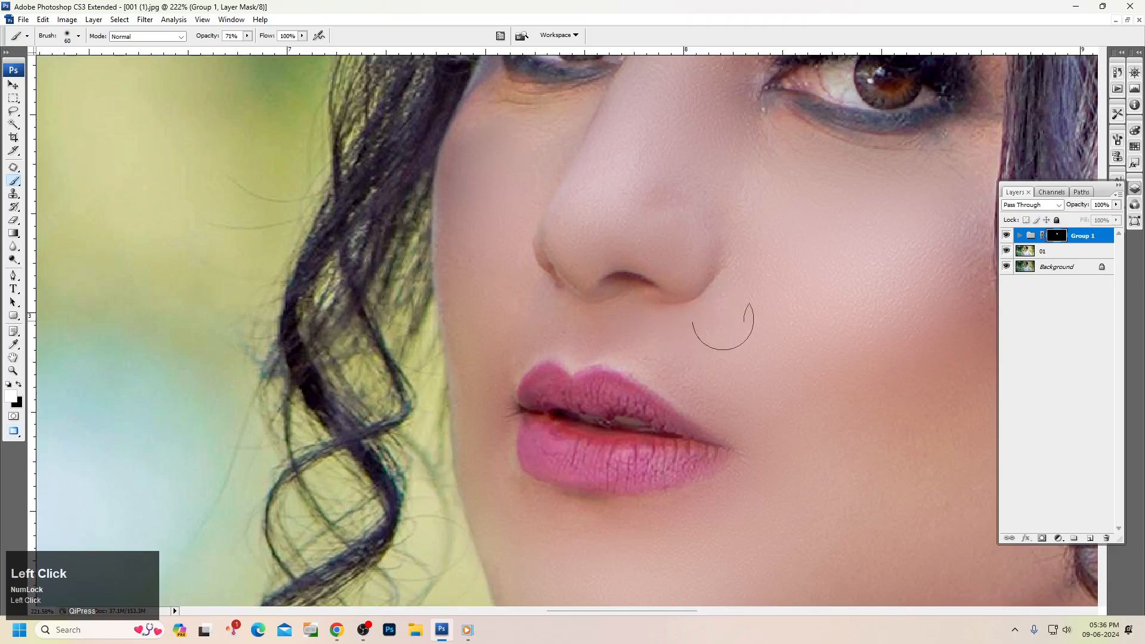
Step: Paint the group mask over the forehead, the skin around the eyes and the eyelids with the 60 px brush
{"action": "scroll", "coordinate": [736, 319], "scroll_direction": "up", "scroll_amount": 3}
{"action": "mouse_move", "coordinate": [467, 215]}
{"action": "left_mouse_down"}
{"action": "mouse_move", "coordinate": [577, 208]}
{"action": "mouse_move", "coordinate": [544, 257]}
{"action": "mouse_move", "coordinate": [653, 223]}
{"action": "mouse_move", "coordinate": [655, 151]}
{"action": "mouse_move", "coordinate": [637, 126]}
{"action": "mouse_move", "coordinate": [533, 72]}
{"action": "mouse_move", "coordinate": [717, 161]}
{"action": "mouse_move", "coordinate": [739, 142]}
{"action": "mouse_move", "coordinate": [833, 120]}
{"action": "mouse_move", "coordinate": [962, 108]}
{"action": "mouse_move", "coordinate": [803, 130]}
{"action": "mouse_move", "coordinate": [741, 283]}
{"action": "left_mouse_up"}
{"action": "scroll", "coordinate": [639, 223], "scroll_direction": "up", "scroll_amount": 3}
{"action": "key", "text": "space"}
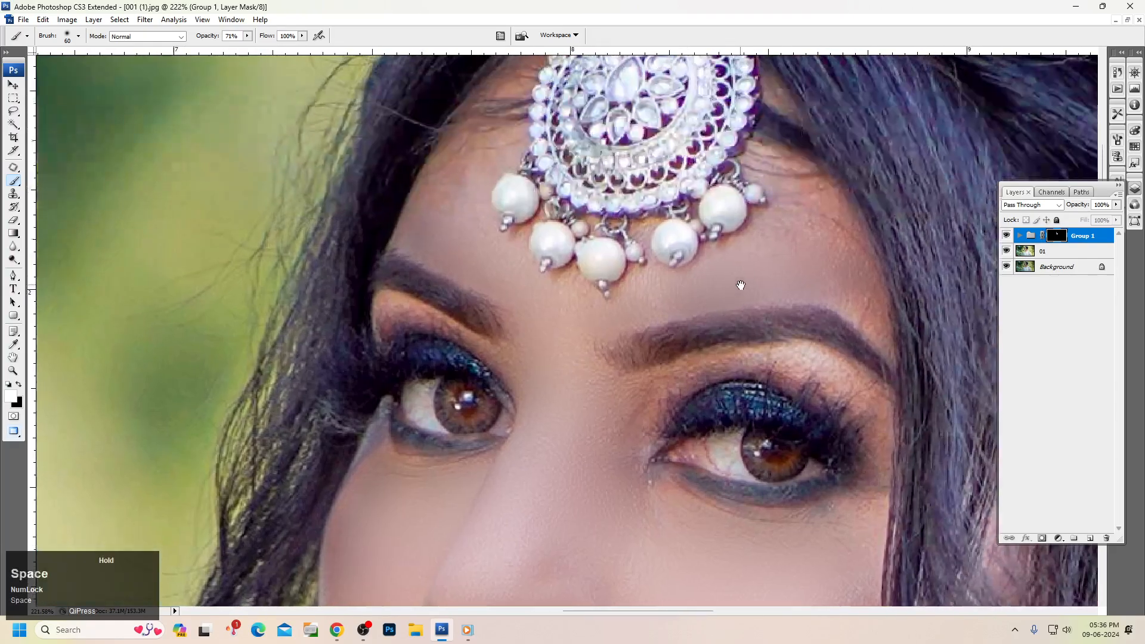
{"action": "mouse_move", "coordinate": [419, 213]}
{"action": "left_mouse_down"}
{"action": "mouse_move", "coordinate": [468, 138]}
{"action": "mouse_move", "coordinate": [477, 194]}
{"action": "mouse_move", "coordinate": [540, 292]}
{"action": "mouse_move", "coordinate": [653, 286]}
{"action": "mouse_move", "coordinate": [775, 197]}
{"action": "mouse_move", "coordinate": [824, 209]}
{"action": "mouse_move", "coordinate": [874, 286]}
{"action": "mouse_move", "coordinate": [893, 386]}
{"action": "mouse_move", "coordinate": [841, 393]}
{"action": "mouse_move", "coordinate": [727, 363]}
{"action": "mouse_move", "coordinate": [632, 405]}
{"action": "mouse_move", "coordinate": [857, 407]}
{"action": "mouse_move", "coordinate": [884, 493]}
{"action": "left_mouse_up"}
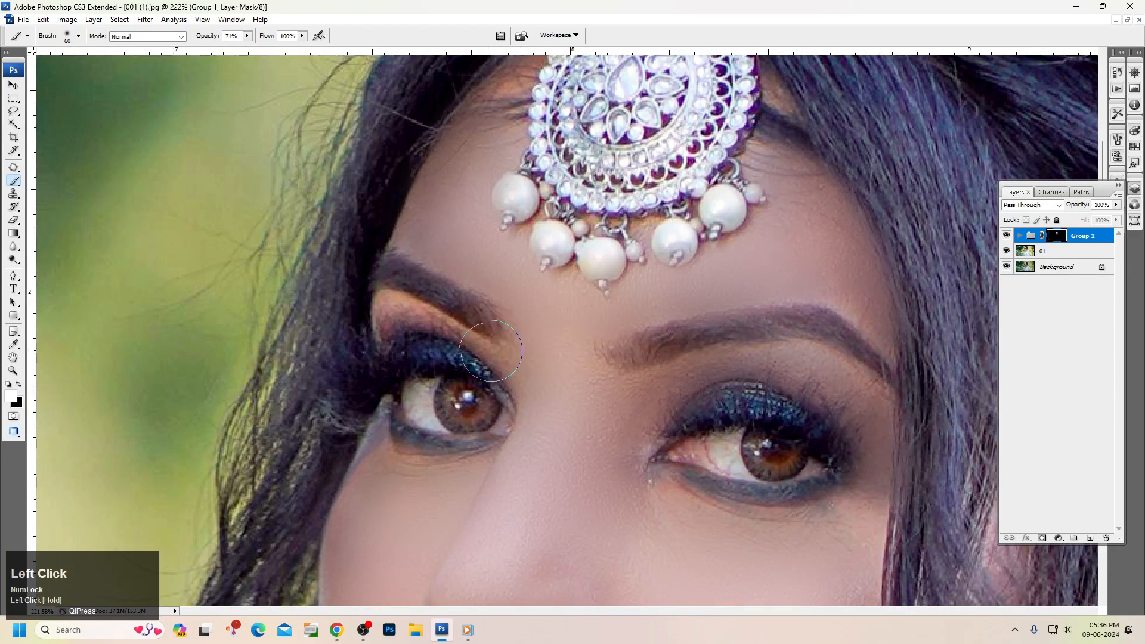
{"action": "mouse_move", "coordinate": [489, 353]}
{"action": "left_mouse_down"}
{"action": "mouse_move", "coordinate": [412, 319]}
{"action": "mouse_move", "coordinate": [482, 316]}
{"action": "left_mouse_up"}
Step: Smooth the neck, shoulder and upper chest by painting the group mask with a 150 px brush
{"action": "key", "text": "ctrl+alt+0"}
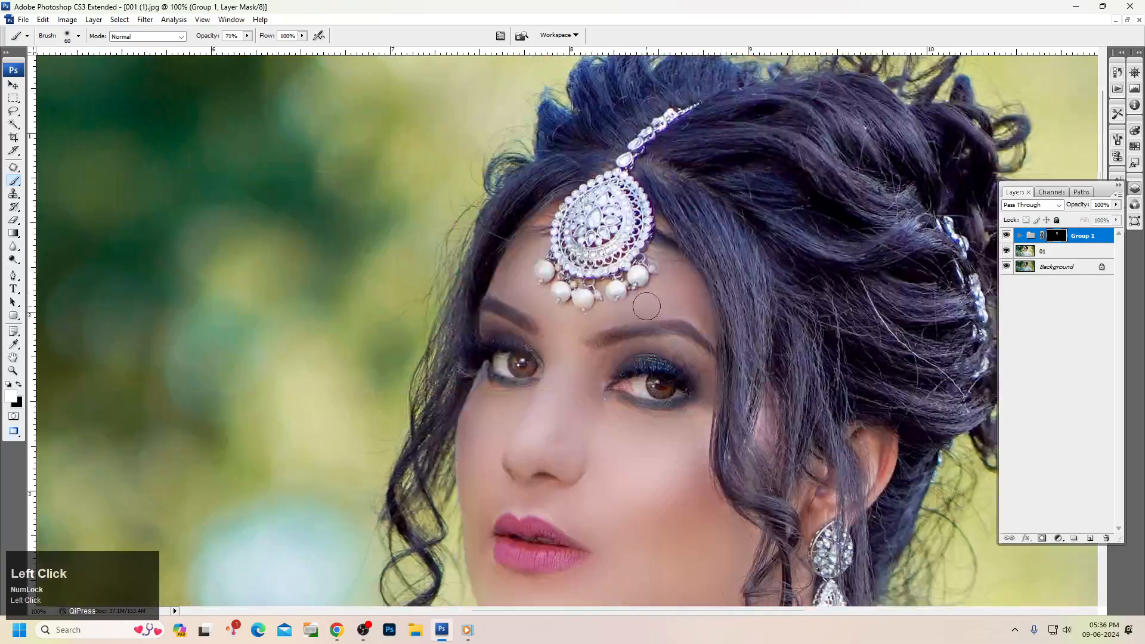
{"action": "left_click_drag", "start_coordinate": [665, 339], "coordinate": [639, 192]}
{"action": "right_click", "coordinate": [639, 192]}
{"action": "left_click", "coordinate": [662, 201]}
{"action": "left_click_drag", "start_coordinate": [457, 181], "coordinate": [715, 414]}
{"action": "key", "text": "bracketright"}
{"action": "key", "text": "bracketright"}
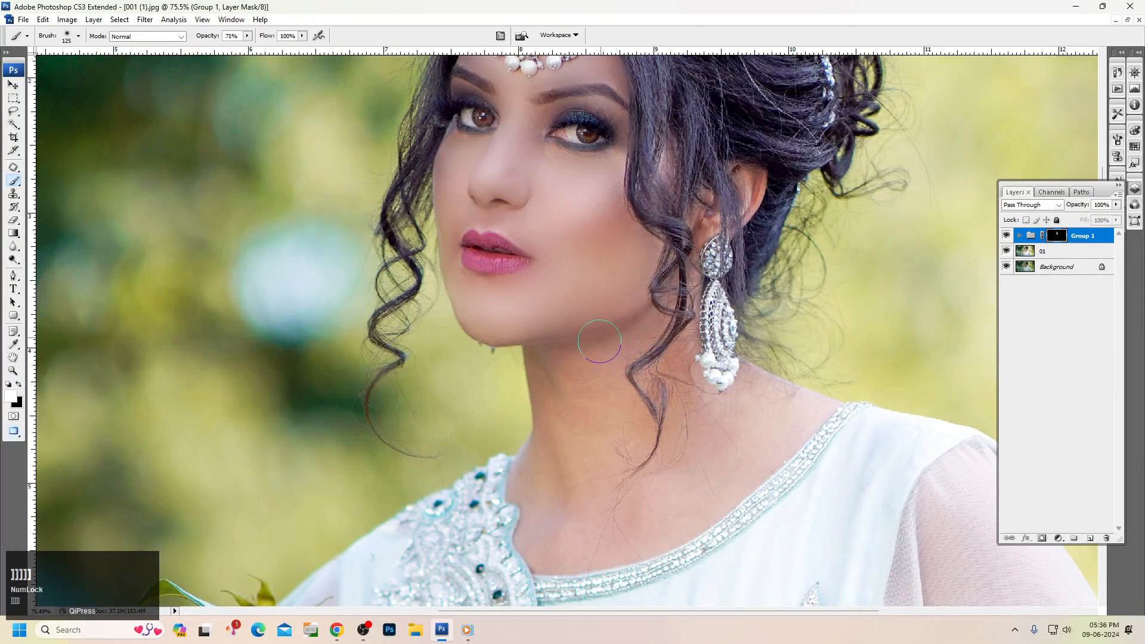
{"action": "key", "text": "bracketright"}
{"action": "mouse_move", "coordinate": [599, 341]}
{"action": "left_mouse_down"}
{"action": "mouse_move", "coordinate": [566, 304]}
{"action": "mouse_move", "coordinate": [550, 309]}
{"action": "mouse_move", "coordinate": [589, 359]}
{"action": "mouse_move", "coordinate": [559, 384]}
{"action": "left_mouse_up"}
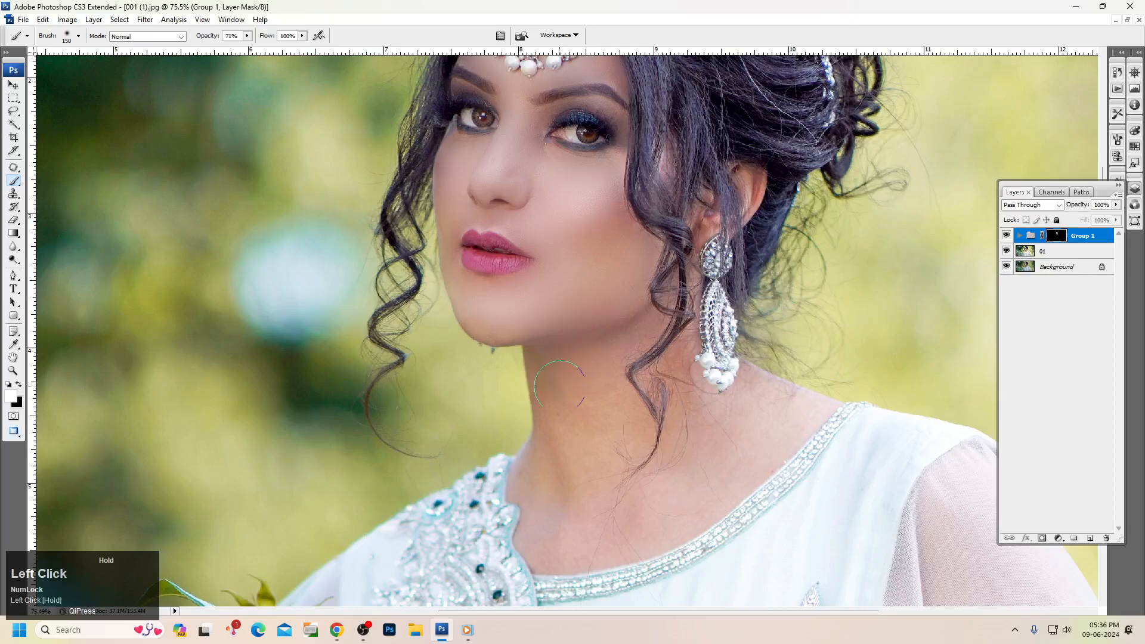
{"action": "left_click_drag", "start_coordinate": [565, 430], "coordinate": [562, 533]}
{"action": "mouse_move", "coordinate": [632, 351]}
{"action": "left_mouse_down"}
{"action": "mouse_move", "coordinate": [665, 340]}
{"action": "mouse_move", "coordinate": [692, 356]}
{"action": "mouse_move", "coordinate": [695, 441]}
{"action": "mouse_move", "coordinate": [638, 522]}
{"action": "mouse_move", "coordinate": [739, 489]}
{"action": "left_mouse_up"}
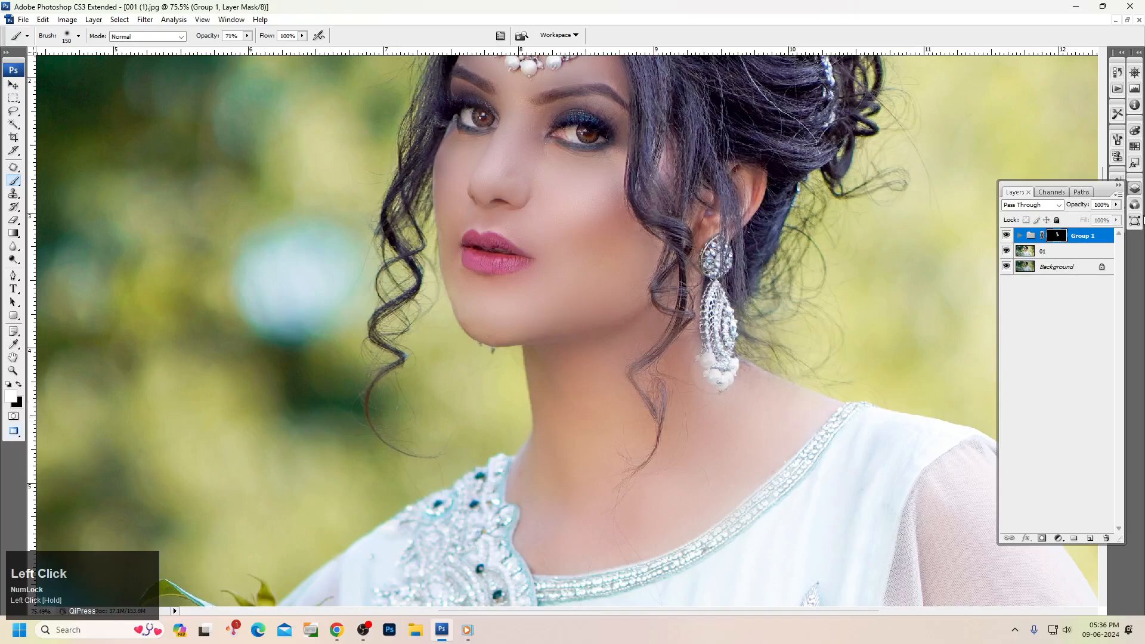
Step: Lower the opacity of Group 1 to soften the skin smoothing, and deselect all layers
{"action": "left_click", "coordinate": [1115, 205]}
{"action": "left_click_drag", "start_coordinate": [1081, 223], "coordinate": [1089, 222]}
{"action": "left_click", "coordinate": [1084, 409]}
Step: Fit the whole image in view and stamp all visible layers into a new merged layer on top
{"action": "right_click", "coordinate": [689, 245]}
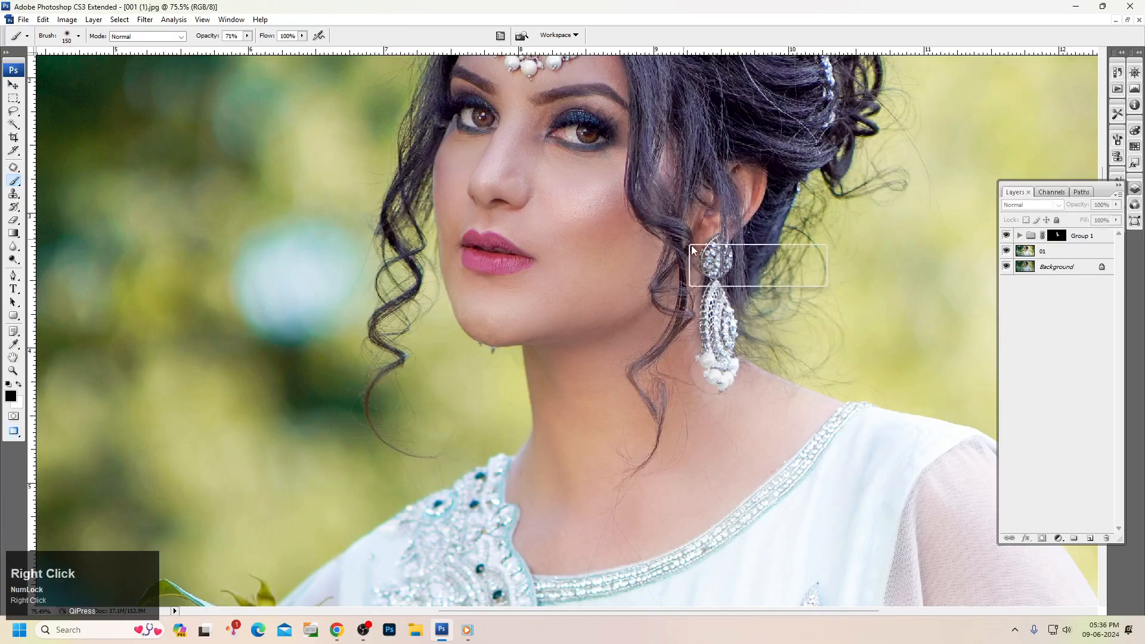
{"action": "left_click", "coordinate": [699, 258]}
{"action": "key", "text": "v"}
{"action": "key", "text": "ctrl+shift+alt+e"}
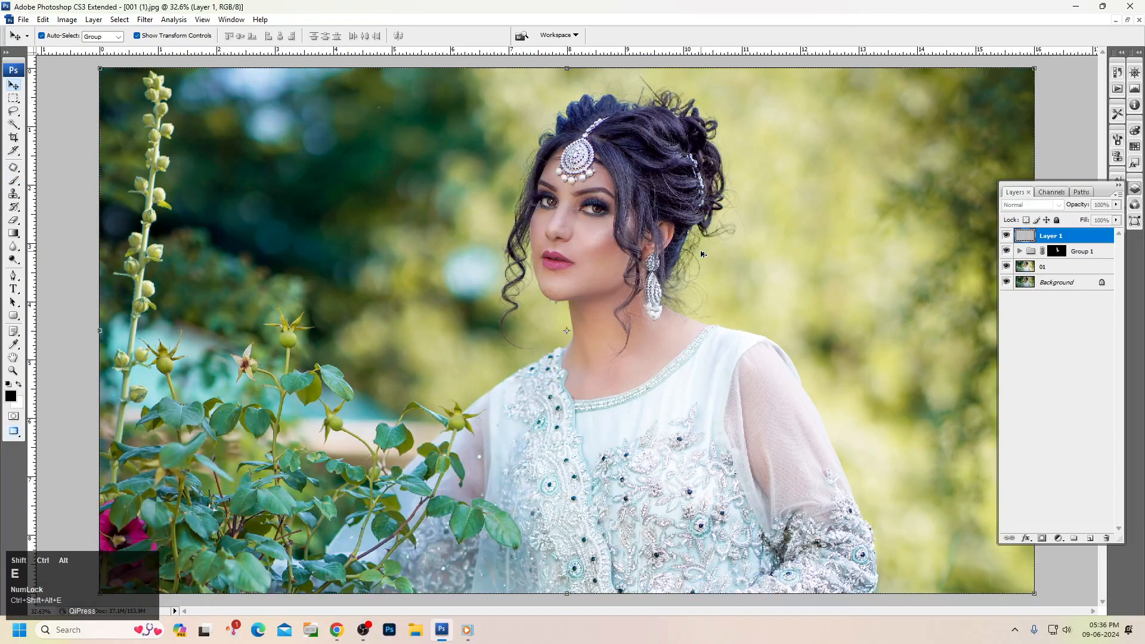
Step: Set the merged layer's contrast to +20 with slightly raised brightness, and set its Levels midtone input to 1.06
{"action": "left_click", "coordinate": [75, 23]}
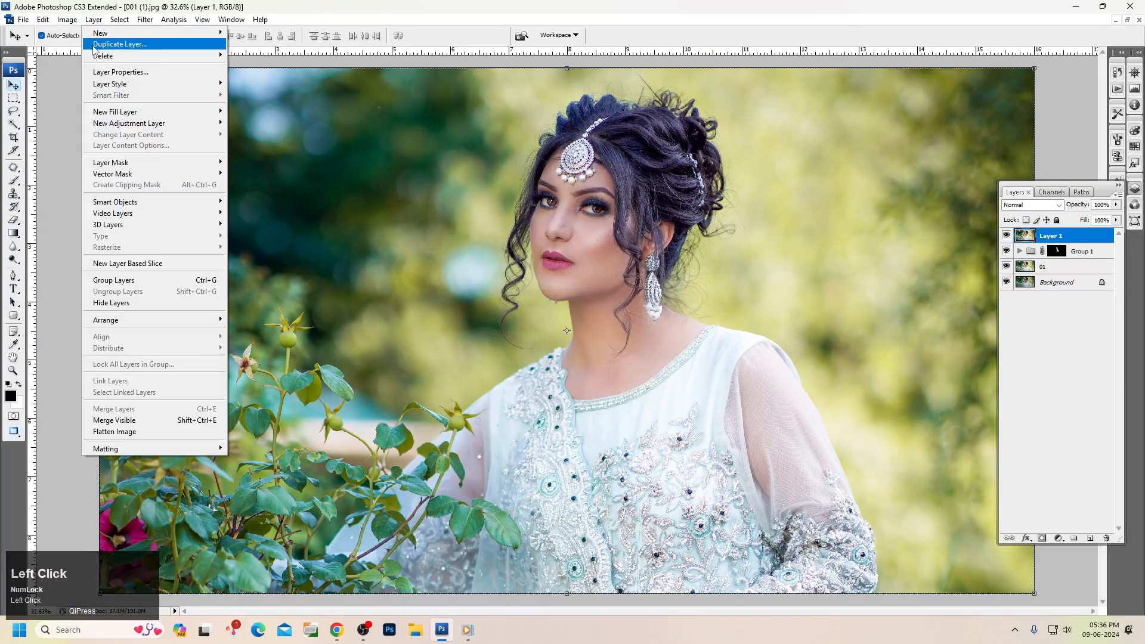
{"action": "mouse_move", "coordinate": [120, 48]}
{"action": "left_click", "coordinate": [203, 119]}
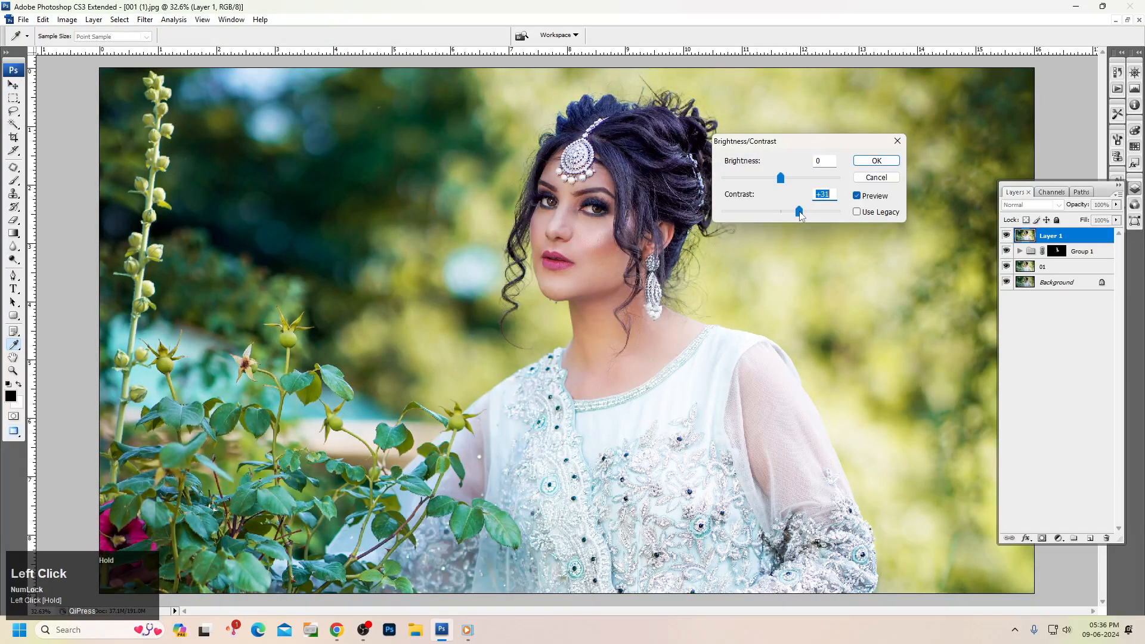
{"action": "scroll", "coordinate": [827, 163], "scroll_direction": "up", "scroll_amount": 5}
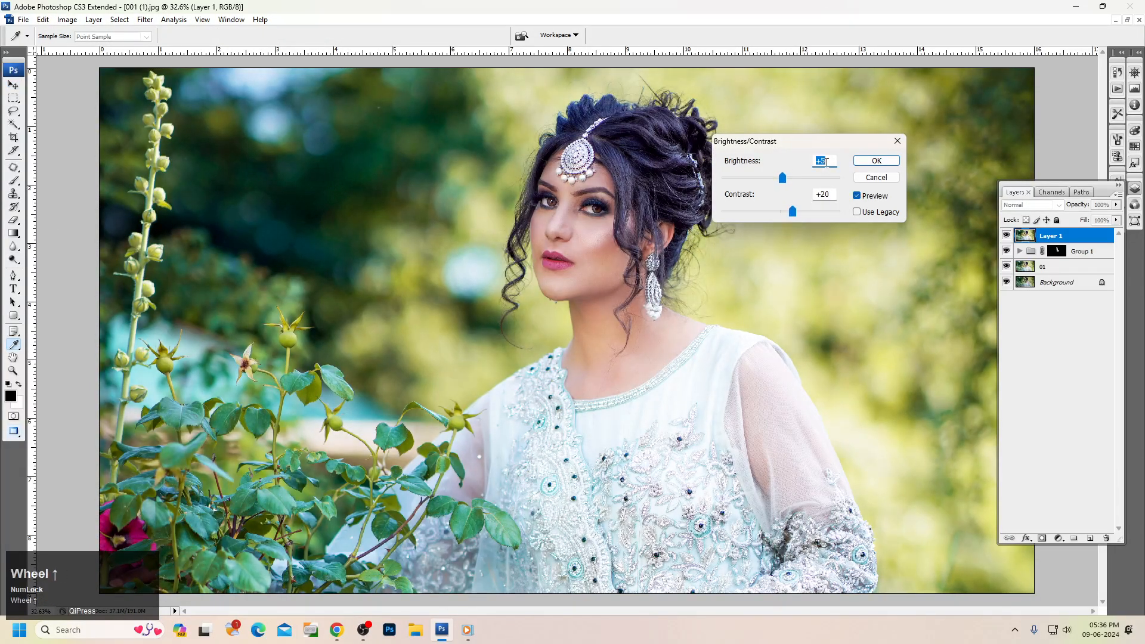
{"action": "left_click", "coordinate": [876, 161]}
{"action": "key", "text": "ctrl+l"}
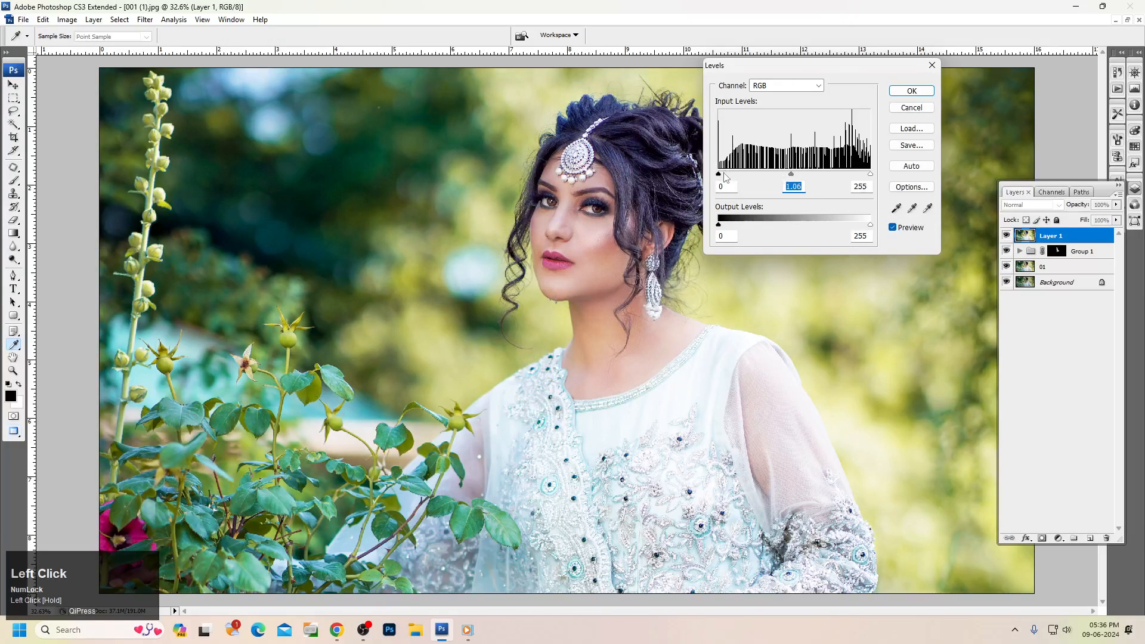
{"action": "key", "text": "Return"}
Step: Darken the woman's hair by burning the midtones at 50% exposure with a 400 px brush
{"action": "key", "text": "o"}
{"action": "key", "text": "bracketright"}
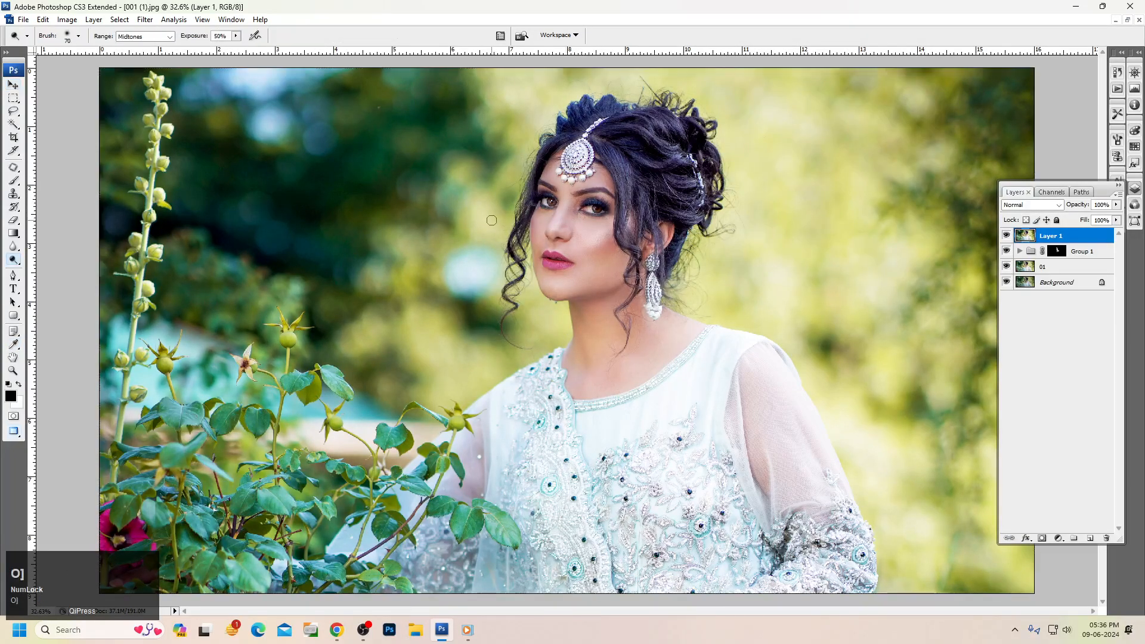
{"action": "key", "text": "bracketright"}
{"action": "key", "text": "bracketright"}
{"action": "key", "text": "bracketright"}
{"action": "key", "text": "bracketright"}
{"action": "key", "text": "bracketright"}
{"action": "key", "text": "bracketright"}
{"action": "key", "text": "bracketright"}
{"action": "key", "text": "bracketright"}
{"action": "left_click", "coordinate": [577, 126]}
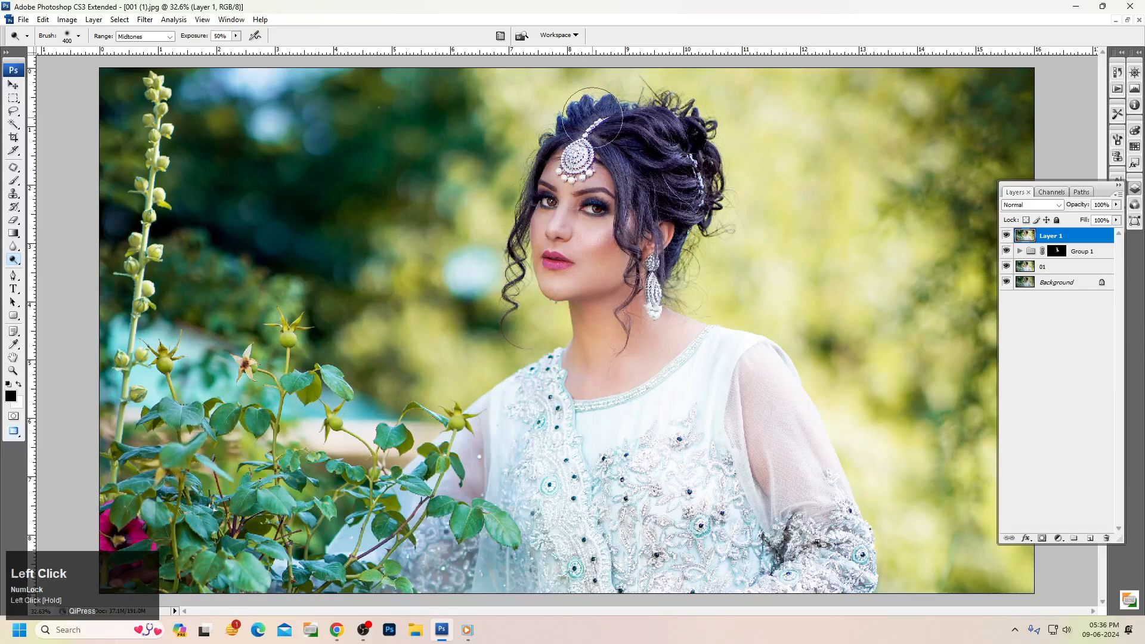
{"action": "key", "text": "ctrl+alt+z"}
{"action": "mouse_move", "coordinate": [596, 127]}
{"action": "left_mouse_down"}
{"action": "mouse_move", "coordinate": [569, 127]}
{"action": "mouse_move", "coordinate": [633, 129]}
{"action": "mouse_move", "coordinate": [646, 154]}
{"action": "mouse_move", "coordinate": [677, 128]}
{"action": "mouse_move", "coordinate": [670, 171]}
{"action": "mouse_move", "coordinate": [634, 203]}
{"action": "left_mouse_up"}
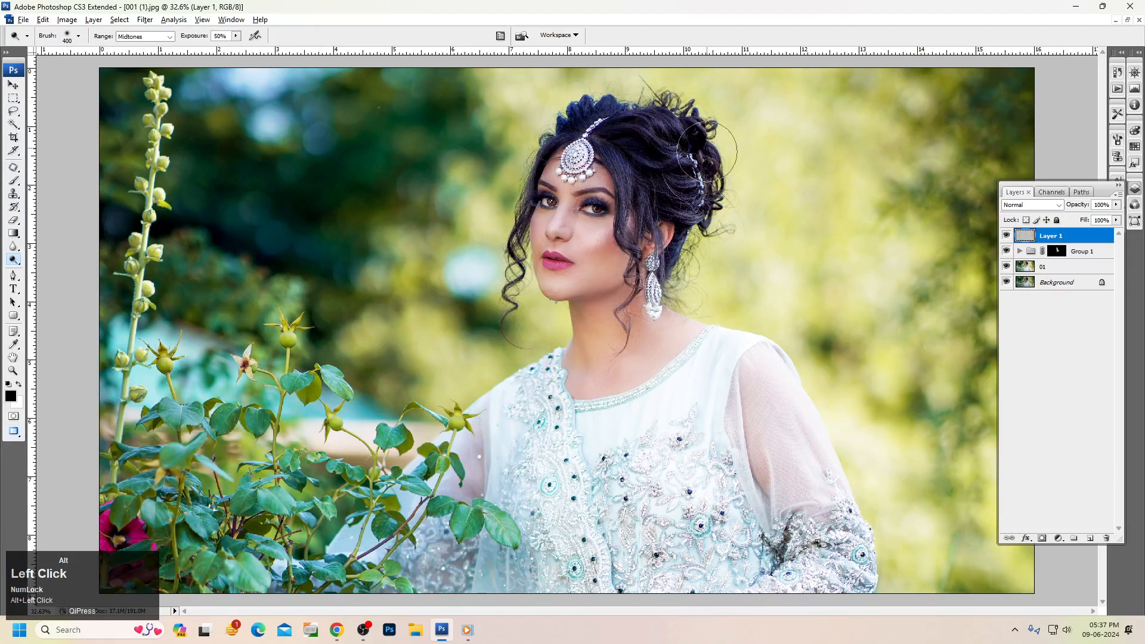
{"action": "mouse_move", "coordinate": [552, 168]}
{"action": "left_mouse_down"}
{"action": "mouse_move", "coordinate": [504, 206]}
{"action": "mouse_move", "coordinate": [524, 175]}
{"action": "mouse_move", "coordinate": [489, 248]}
{"action": "mouse_move", "coordinate": [503, 264]}
{"action": "mouse_move", "coordinate": [501, 295]}
{"action": "left_mouse_up"}
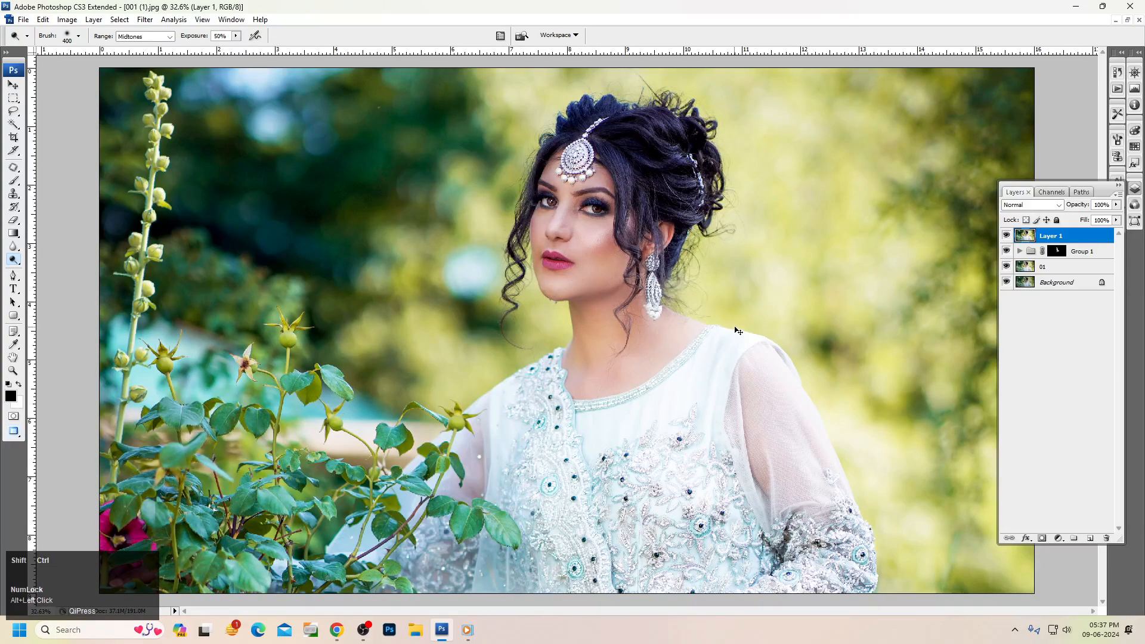
Step: Fade the last burn stroke on the hair to 34%
{"action": "key", "text": "ctrl+shift+f"}
{"action": "type", "text": "34"}
{"action": "key", "text": "Return"}
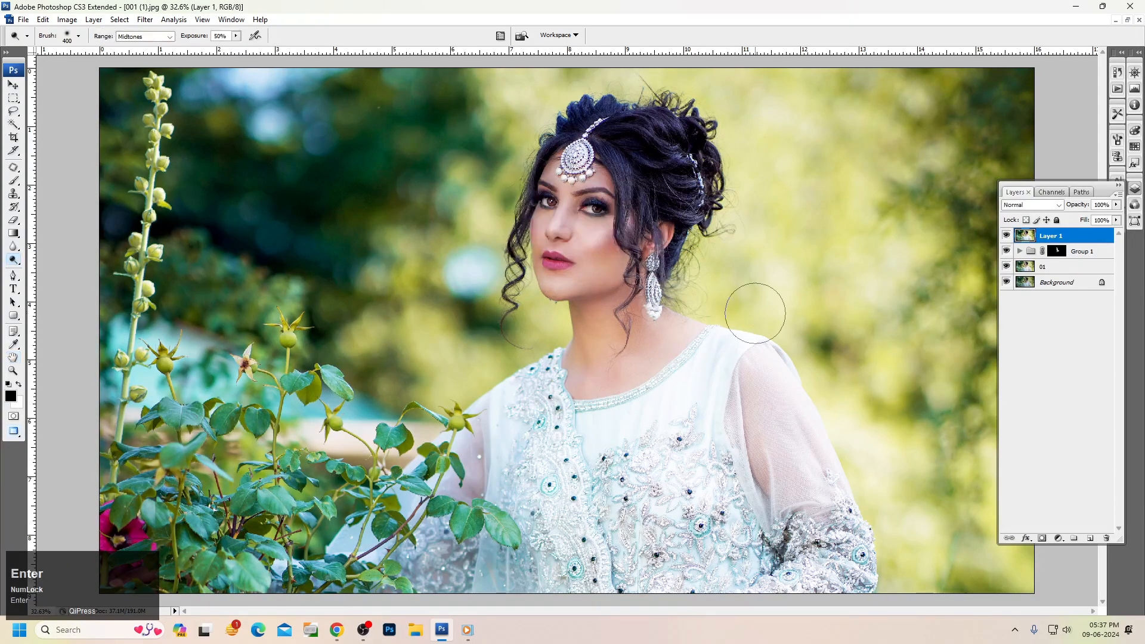
{"action": "right_click", "coordinate": [670, 332]}
{"action": "left_click", "coordinate": [712, 340]}
{"action": "key", "text": "bracketright"}
{"action": "key", "text": "bracketright"}
{"action": "key", "text": "bracketright"}
{"action": "key", "text": "bracketright"}
Step: Darken the garden background, foliage and dress with the Burn tool on midtones at 50% exposure, starting with a soft 1399 px brush
{"action": "right_click", "coordinate": [13, 259]}
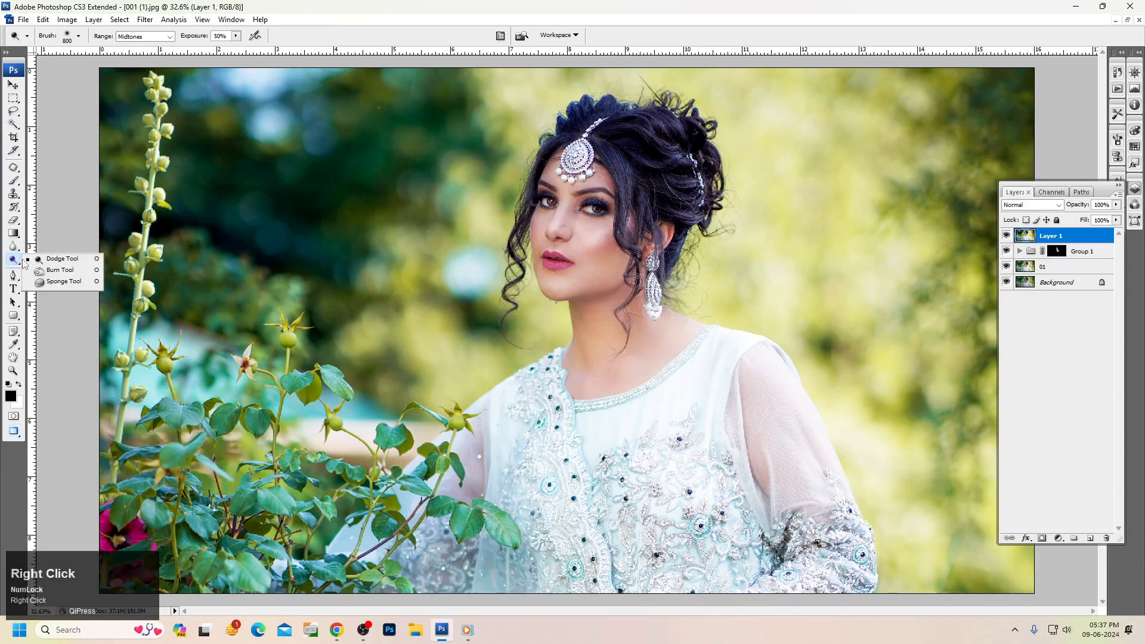
{"action": "left_click", "coordinate": [50, 271]}
{"action": "right_click", "coordinate": [487, 315]}
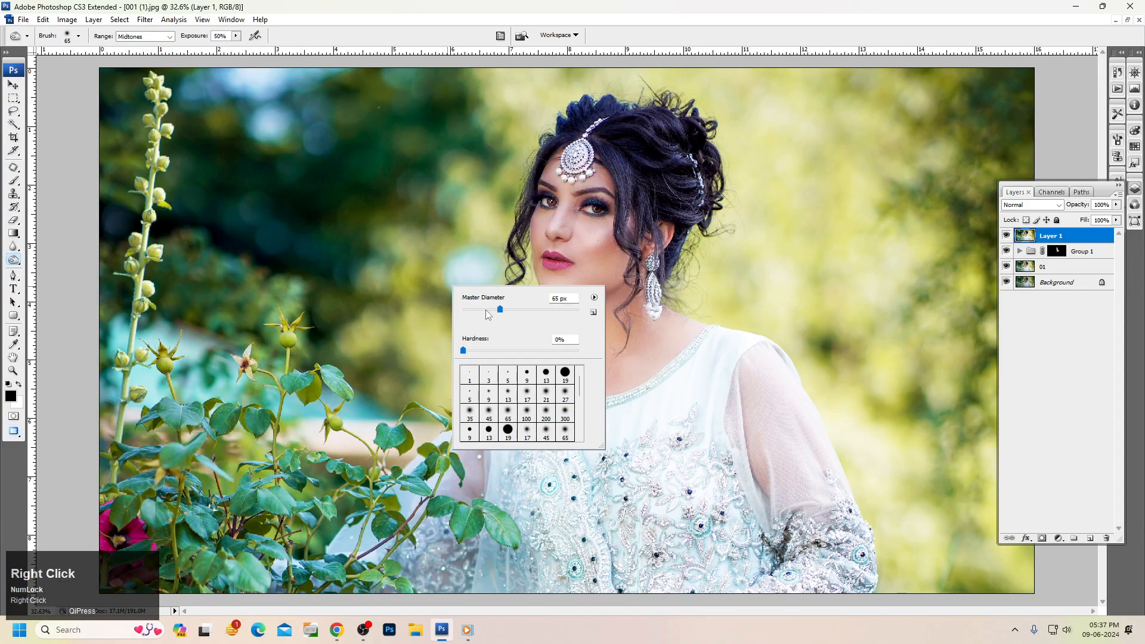
{"action": "right_click", "coordinate": [721, 360]}
{"action": "left_click", "coordinate": [848, 384]}
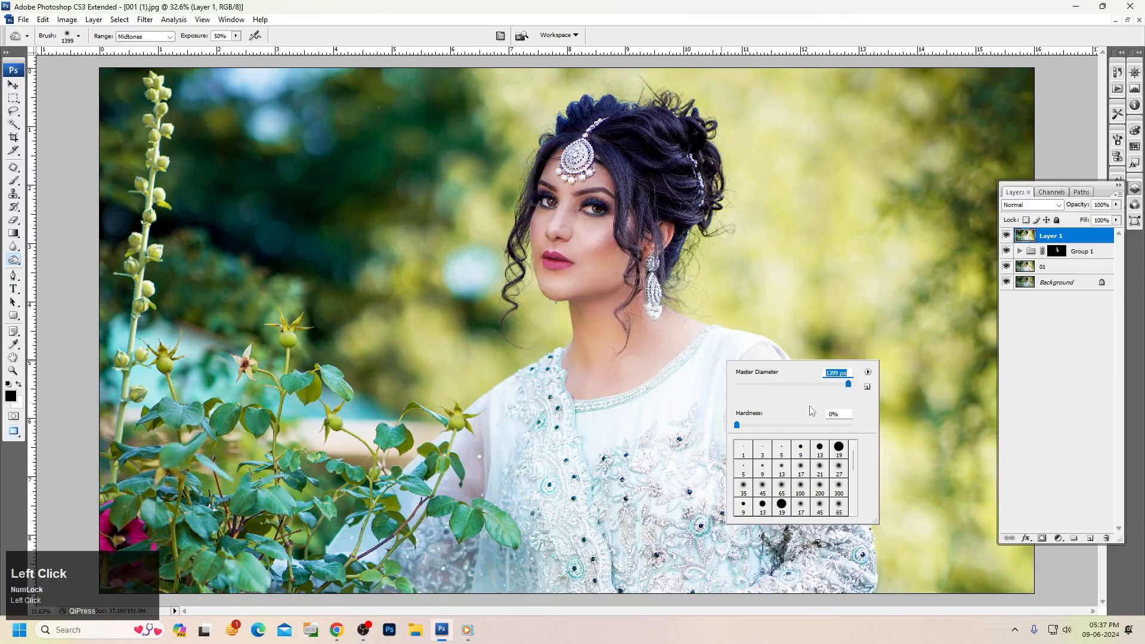
{"action": "mouse_move", "coordinate": [729, 357]}
{"action": "left_mouse_down"}
{"action": "mouse_move", "coordinate": [688, 402]}
{"action": "mouse_move", "coordinate": [815, 505]}
{"action": "mouse_move", "coordinate": [796, 423]}
{"action": "mouse_move", "coordinate": [754, 564]}
{"action": "mouse_move", "coordinate": [654, 508]}
{"action": "mouse_move", "coordinate": [687, 413]}
{"action": "mouse_move", "coordinate": [568, 441]}
{"action": "mouse_move", "coordinate": [626, 470]}
{"action": "mouse_move", "coordinate": [591, 552]}
{"action": "mouse_move", "coordinate": [555, 535]}
{"action": "mouse_move", "coordinate": [567, 505]}
{"action": "mouse_move", "coordinate": [679, 582]}
{"action": "mouse_move", "coordinate": [604, 568]}
{"action": "mouse_move", "coordinate": [606, 519]}
{"action": "mouse_move", "coordinate": [521, 371]}
{"action": "mouse_move", "coordinate": [536, 375]}
{"action": "mouse_move", "coordinate": [495, 568]}
{"action": "mouse_move", "coordinate": [231, 587]}
{"action": "mouse_move", "coordinate": [96, 524]}
{"action": "mouse_move", "coordinate": [144, 414]}
{"action": "mouse_move", "coordinate": [300, 374]}
{"action": "mouse_move", "coordinate": [113, 370]}
{"action": "mouse_move", "coordinate": [156, 226]}
{"action": "mouse_move", "coordinate": [137, 108]}
{"action": "mouse_move", "coordinate": [165, 495]}
{"action": "mouse_move", "coordinate": [125, 606]}
{"action": "mouse_move", "coordinate": [317, 596]}
{"action": "mouse_move", "coordinate": [177, 568]}
{"action": "mouse_move", "coordinate": [337, 404]}
{"action": "mouse_move", "coordinate": [28, 554]}
{"action": "mouse_move", "coordinate": [375, 349]}
{"action": "mouse_move", "coordinate": [445, 370]}
{"action": "mouse_move", "coordinate": [500, 337]}
{"action": "mouse_move", "coordinate": [441, 214]}
{"action": "mouse_move", "coordinate": [544, 99]}
{"action": "mouse_move", "coordinate": [135, 92]}
{"action": "mouse_move", "coordinate": [236, 97]}
{"action": "mouse_move", "coordinate": [356, 236]}
{"action": "mouse_move", "coordinate": [374, 184]}
{"action": "left_mouse_up"}
{"action": "mouse_move", "coordinate": [760, 99]}
{"action": "left_mouse_down"}
{"action": "mouse_move", "coordinate": [883, 114]}
{"action": "mouse_move", "coordinate": [930, 155]}
{"action": "mouse_move", "coordinate": [941, 396]}
{"action": "mouse_move", "coordinate": [1044, 327]}
{"action": "mouse_move", "coordinate": [923, 419]}
{"action": "mouse_move", "coordinate": [1039, 526]}
{"action": "mouse_move", "coordinate": [1019, 609]}
{"action": "mouse_move", "coordinate": [1019, 37]}
{"action": "mouse_move", "coordinate": [811, 95]}
{"action": "mouse_move", "coordinate": [781, 184]}
{"action": "left_mouse_up"}
{"action": "mouse_move", "coordinate": [765, 222]}
{"action": "left_mouse_down"}
{"action": "mouse_move", "coordinate": [736, 117]}
{"action": "mouse_move", "coordinate": [713, 91]}
{"action": "left_mouse_up"}
{"action": "mouse_move", "coordinate": [635, 87]}
{"action": "left_mouse_down"}
{"action": "mouse_move", "coordinate": [489, 83]}
{"action": "mouse_move", "coordinate": [808, 161]}
{"action": "mouse_move", "coordinate": [762, 238]}
{"action": "mouse_move", "coordinate": [865, 194]}
{"action": "mouse_move", "coordinate": [877, 463]}
{"action": "mouse_move", "coordinate": [917, 531]}
{"action": "mouse_move", "coordinate": [895, 531]}
{"action": "mouse_move", "coordinate": [845, 570]}
{"action": "mouse_move", "coordinate": [471, 357]}
{"action": "mouse_move", "coordinate": [433, 378]}
{"action": "mouse_move", "coordinate": [427, 333]}
{"action": "mouse_move", "coordinate": [481, 207]}
{"action": "mouse_move", "coordinate": [498, 250]}
{"action": "left_mouse_up"}
{"action": "left_click", "coordinate": [708, 282]}
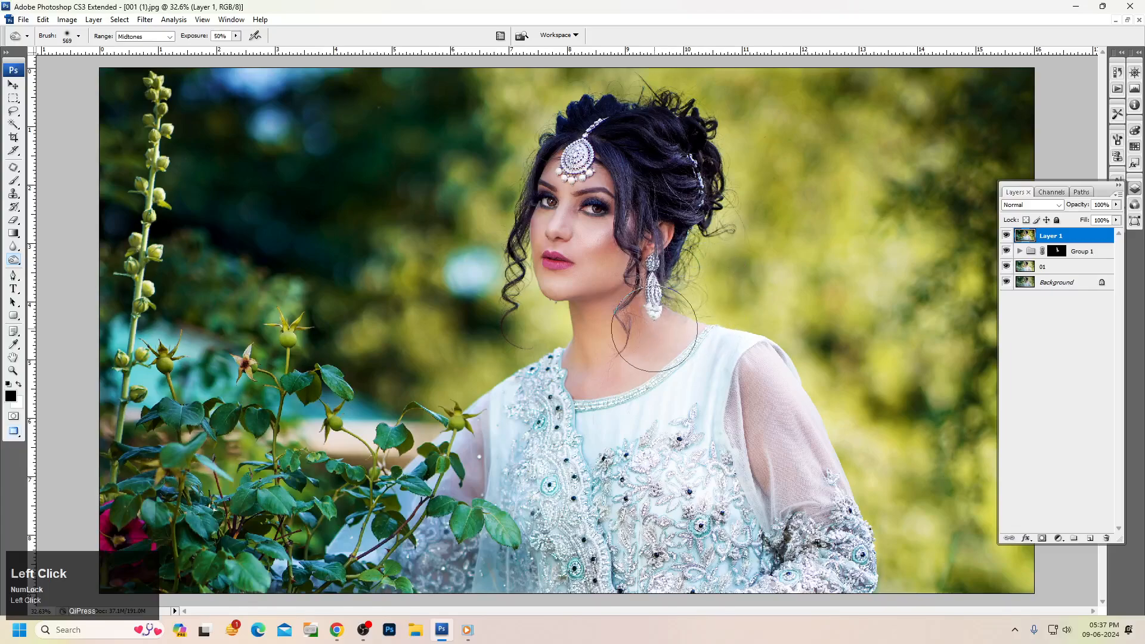
{"action": "left_click", "coordinate": [604, 385]}
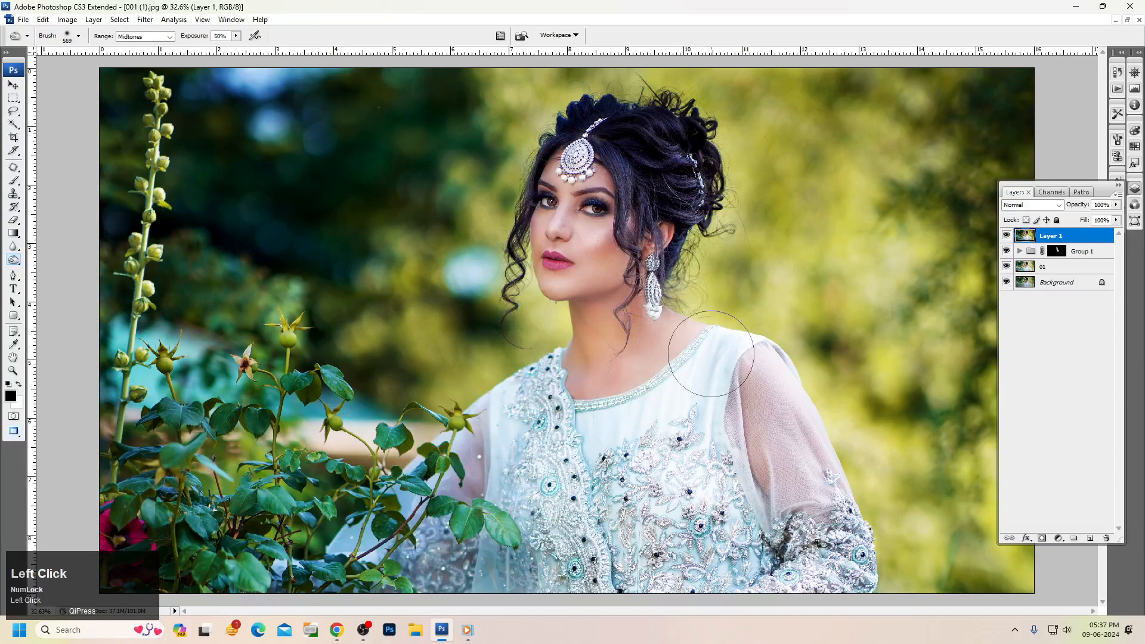
Step: Adjust Layer 1's Levels to shadow input 15, midtone 1.13 and highlight input 253
{"action": "left_click", "coordinate": [455, 153], "text": "ctrl"}
{"action": "key", "text": "ctrl+0"}
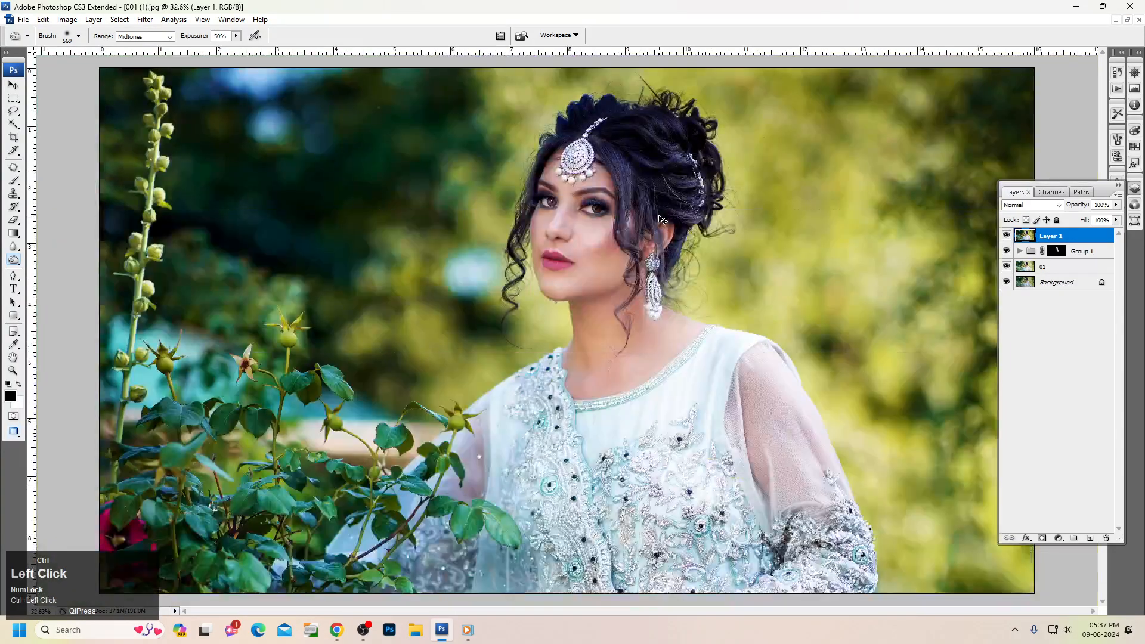
{"action": "key", "text": "ctrl+l"}
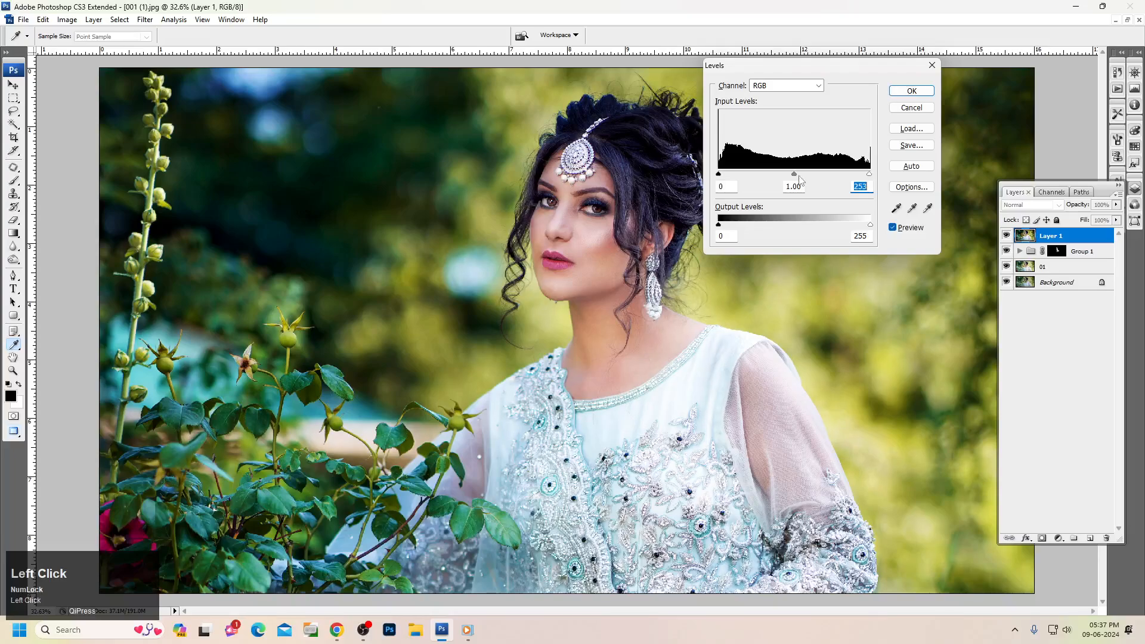
{"action": "left_click_drag", "start_coordinate": [792, 176], "coordinate": [727, 176]}
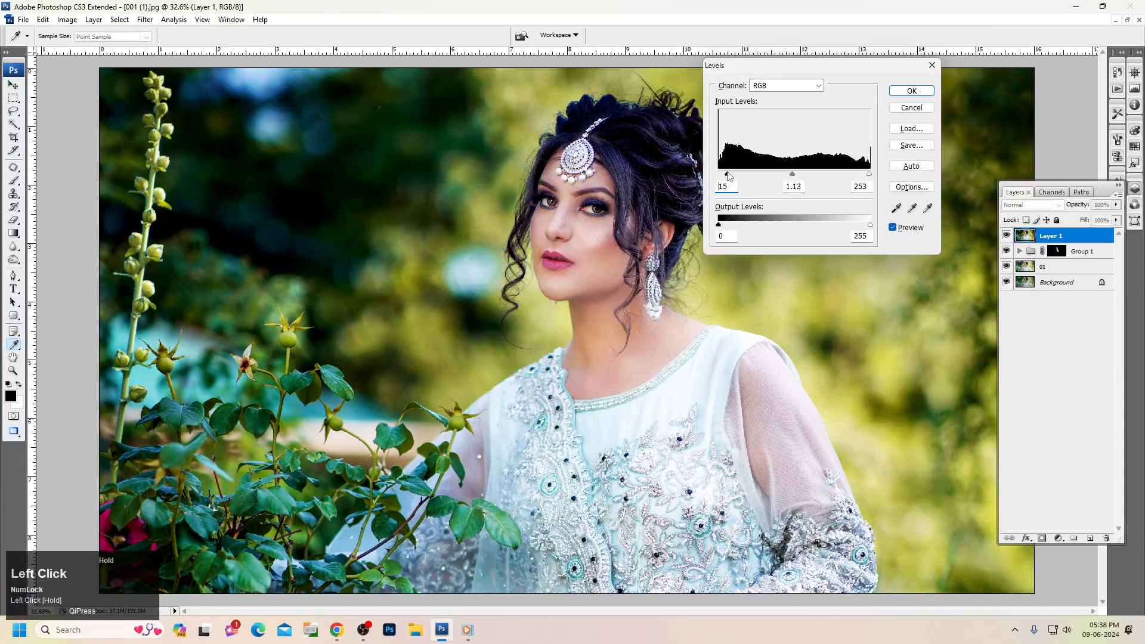
{"action": "key", "text": "Return"}
Step: Touch up the midtones of the woman's eyes at 50% exposure with a 70 px brush
{"action": "left_click_drag", "start_coordinate": [416, 206], "coordinate": [770, 409]}
{"action": "left_click_drag", "start_coordinate": [549, 93], "coordinate": [562, 295]}
{"action": "left_click_drag", "start_coordinate": [420, 146], "coordinate": [782, 357]}
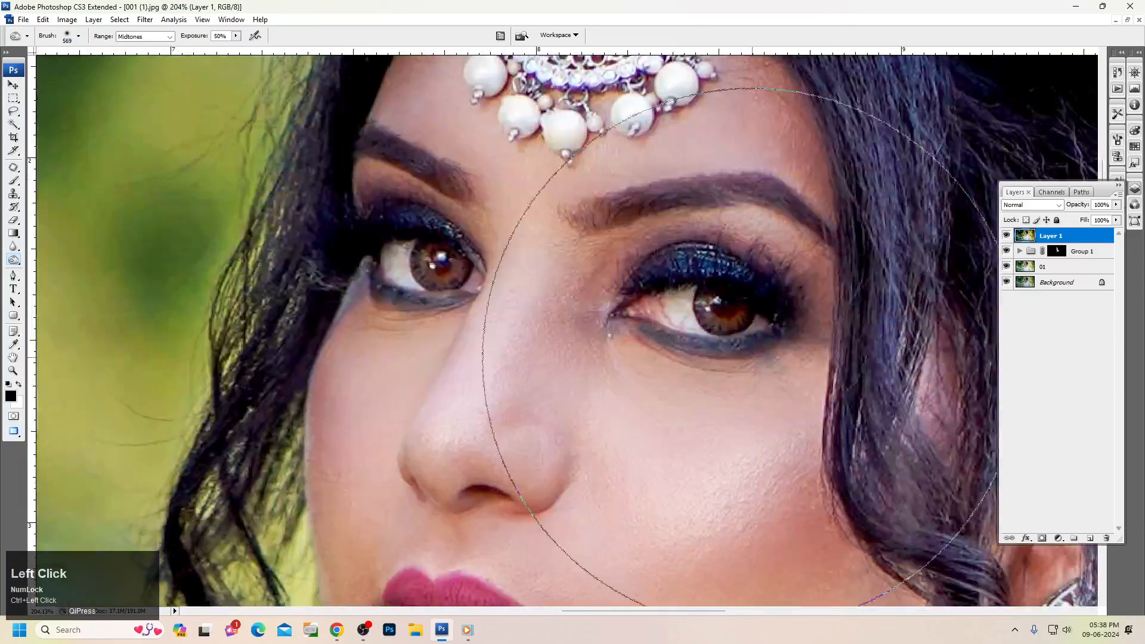
{"action": "key", "text": "bracketleft"}
{"action": "key", "text": "bracketleft"}
{"action": "key", "text": "bracketleft"}
{"action": "key", "text": "bracketleft"}
{"action": "key", "text": "bracketleft"}
{"action": "key", "text": "bracketleft"}
{"action": "key", "text": "bracketleft"}
{"action": "key", "text": "bracketleft"}
{"action": "key", "text": "bracketleft"}
{"action": "key", "text": "bracketleft"}
{"action": "key", "text": "bracketleft"}
{"action": "key", "text": "bracketleft"}
{"action": "key", "text": "bracketleft"}
{"action": "key", "text": "bracketleft"}
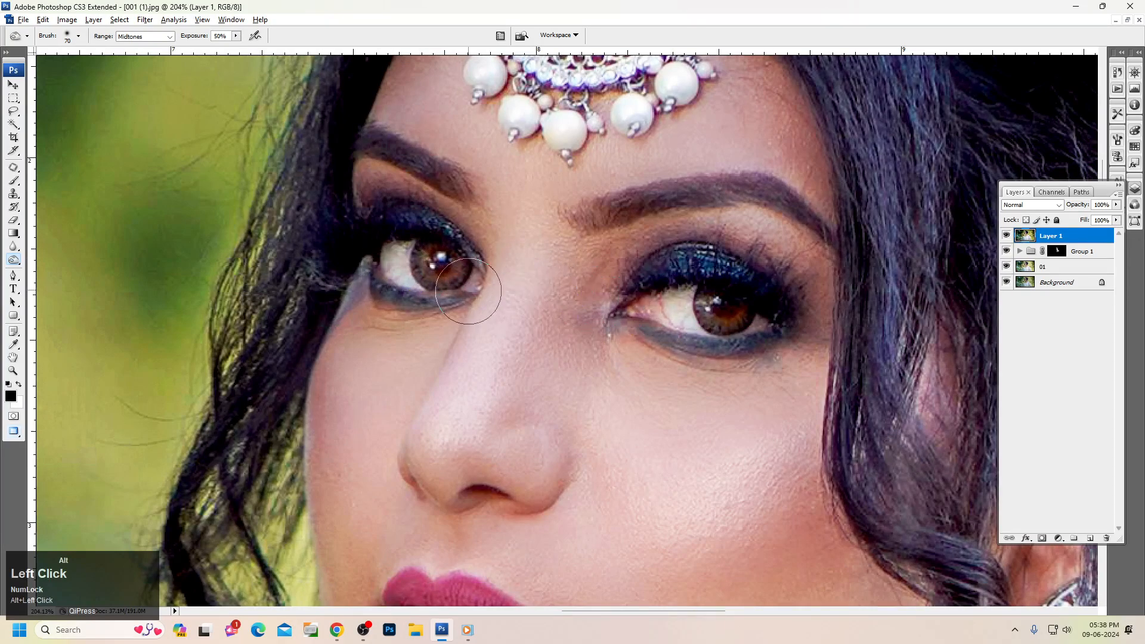
{"action": "right_click", "coordinate": [682, 250]}
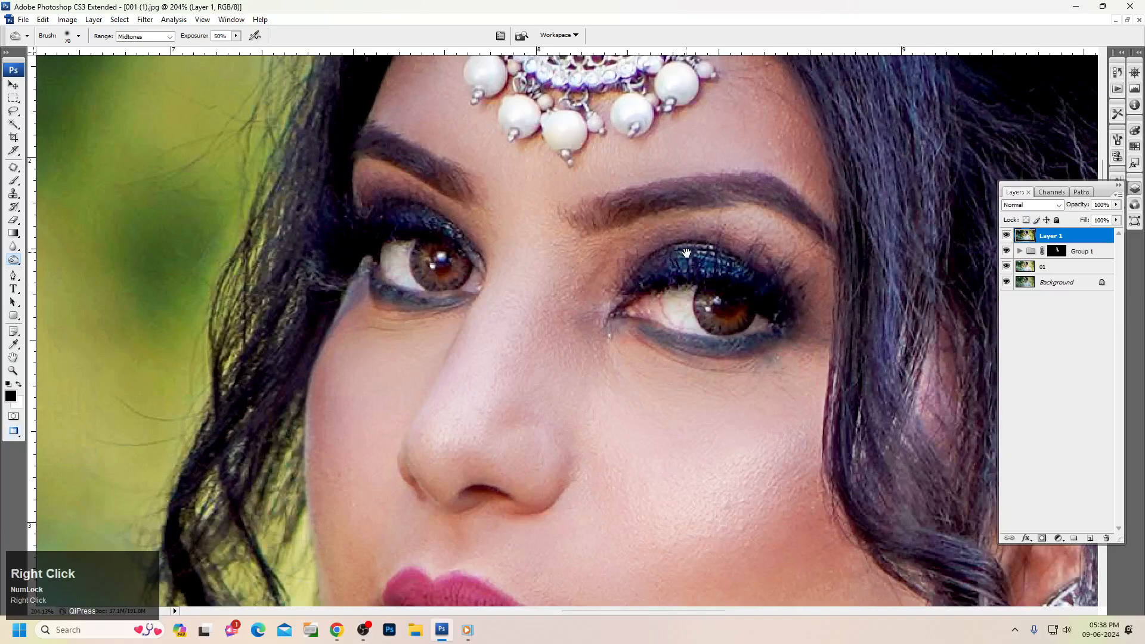
{"action": "left_click", "coordinate": [704, 256]}
Step: Burn the midtones of the hair strands around the face, ear and earring with a 100 px brush at 50% exposure
{"action": "left_click_drag", "start_coordinate": [457, 130], "coordinate": [727, 236]}
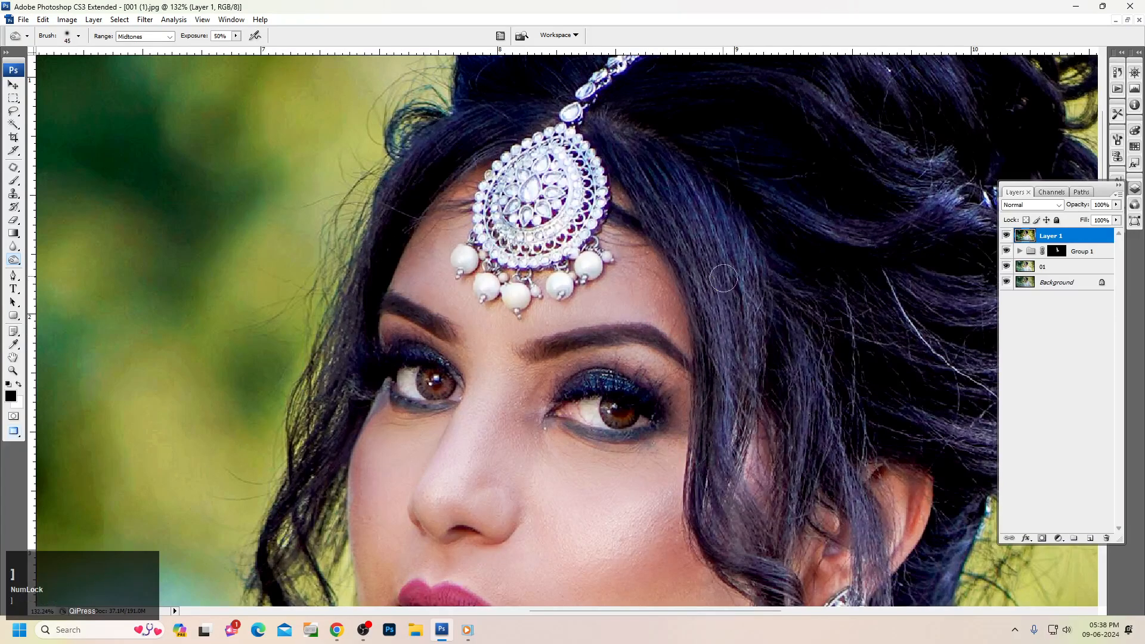
{"action": "key", "text": "bracketright"}
{"action": "mouse_move", "coordinate": [691, 226]}
{"action": "left_mouse_down"}
{"action": "mouse_move", "coordinate": [717, 320]}
{"action": "mouse_move", "coordinate": [710, 222]}
{"action": "mouse_move", "coordinate": [736, 418]}
{"action": "mouse_move", "coordinate": [719, 436]}
{"action": "mouse_move", "coordinate": [724, 249]}
{"action": "mouse_move", "coordinate": [825, 493]}
{"action": "mouse_move", "coordinate": [807, 327]}
{"action": "mouse_move", "coordinate": [829, 229]}
{"action": "mouse_move", "coordinate": [940, 171]}
{"action": "mouse_move", "coordinate": [789, 101]}
{"action": "left_mouse_up"}
{"action": "left_click_drag", "start_coordinate": [381, 241], "coordinate": [268, 591]}
{"action": "scroll", "coordinate": [563, 524], "scroll_direction": "down", "scroll_amount": 5}
{"action": "mouse_move", "coordinate": [850, 365]}
{"action": "left_mouse_down"}
{"action": "mouse_move", "coordinate": [883, 409]}
{"action": "mouse_move", "coordinate": [901, 609]}
{"action": "left_mouse_up"}
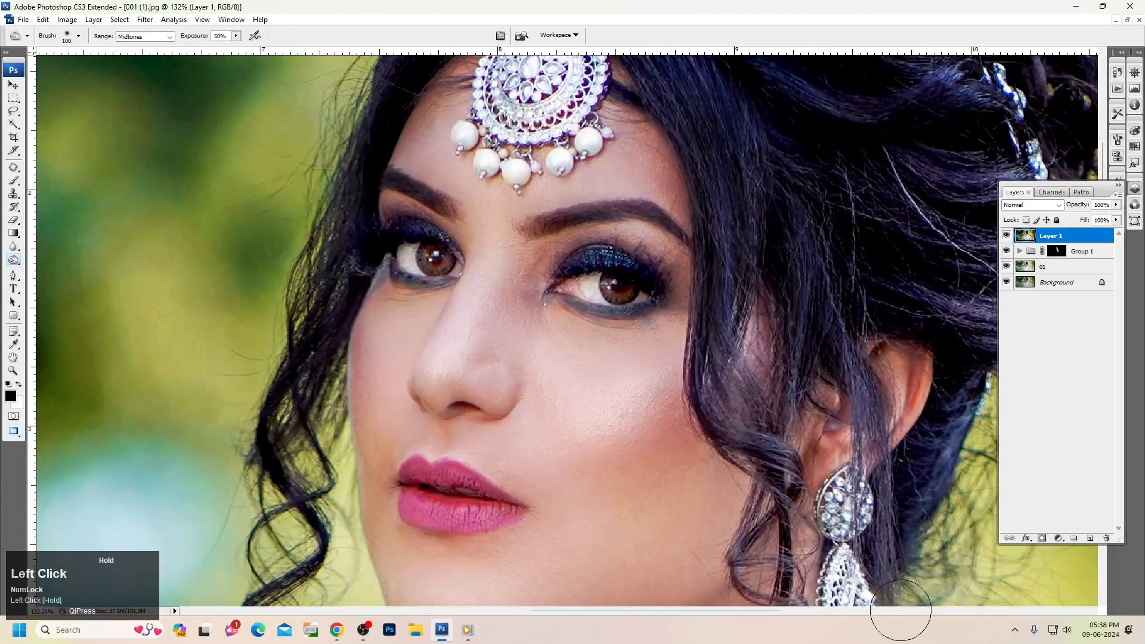
{"action": "left_click_drag", "start_coordinate": [950, 274], "coordinate": [955, 369]}
{"action": "scroll", "coordinate": [933, 371], "scroll_direction": "down", "scroll_amount": 2}
{"action": "mouse_move", "coordinate": [751, 307]}
{"action": "left_mouse_down"}
{"action": "mouse_move", "coordinate": [730, 338]}
{"action": "mouse_move", "coordinate": [742, 332]}
{"action": "left_mouse_up"}
Step: Compare the retouched face and hair up close with the original Background layer by toggling the other layers' visibility
{"action": "right_click", "coordinate": [820, 260]}
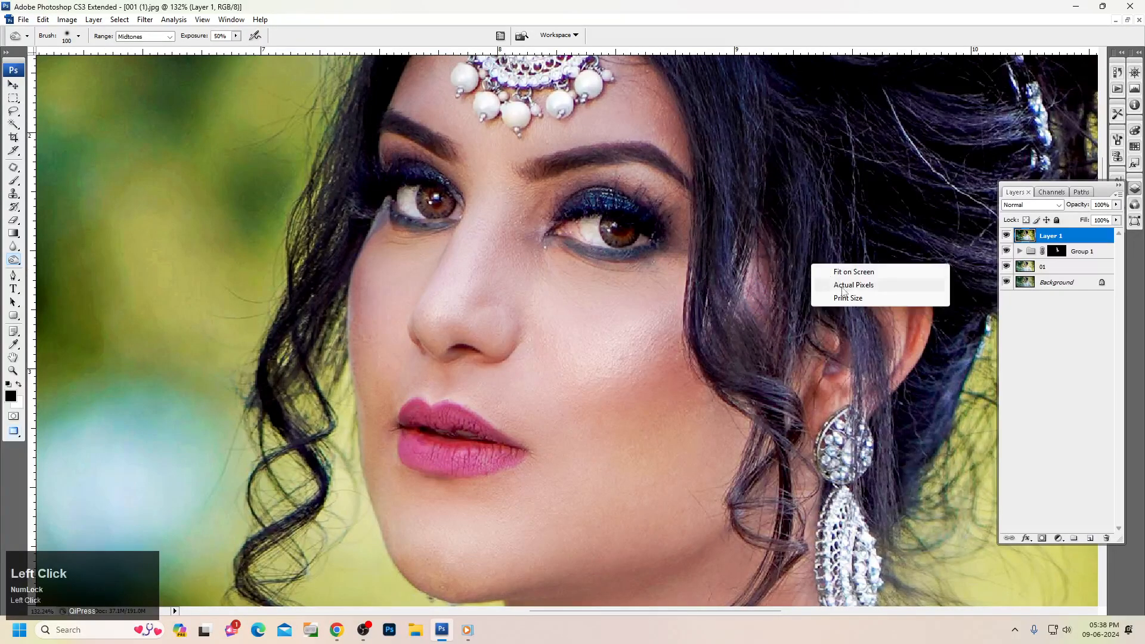
{"action": "left_click", "coordinate": [841, 282]}
{"action": "key", "text": "space"}
{"action": "right_click", "coordinate": [635, 258]}
{"action": "left_click", "coordinate": [646, 267]}
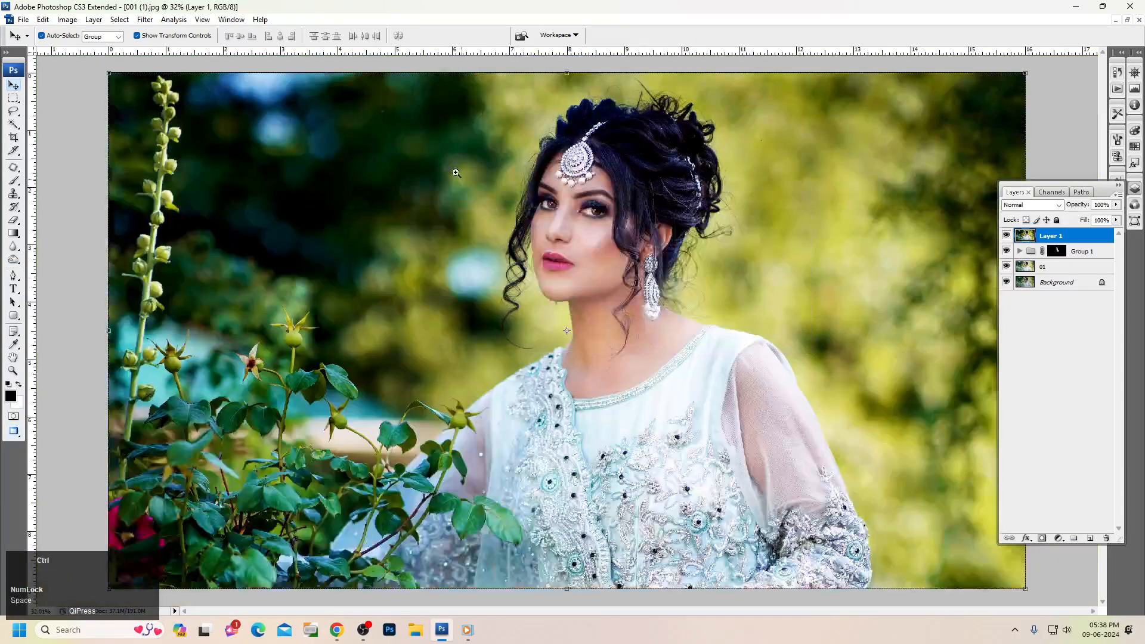
{"action": "left_click_drag", "start_coordinate": [513, 143], "coordinate": [738, 374]}
{"action": "mouse_move", "coordinate": [715, 289]}
{"action": "left_mouse_down"}
{"action": "mouse_move", "coordinate": [723, 319]}
{"action": "mouse_move", "coordinate": [646, 279]}
{"action": "left_mouse_up"}
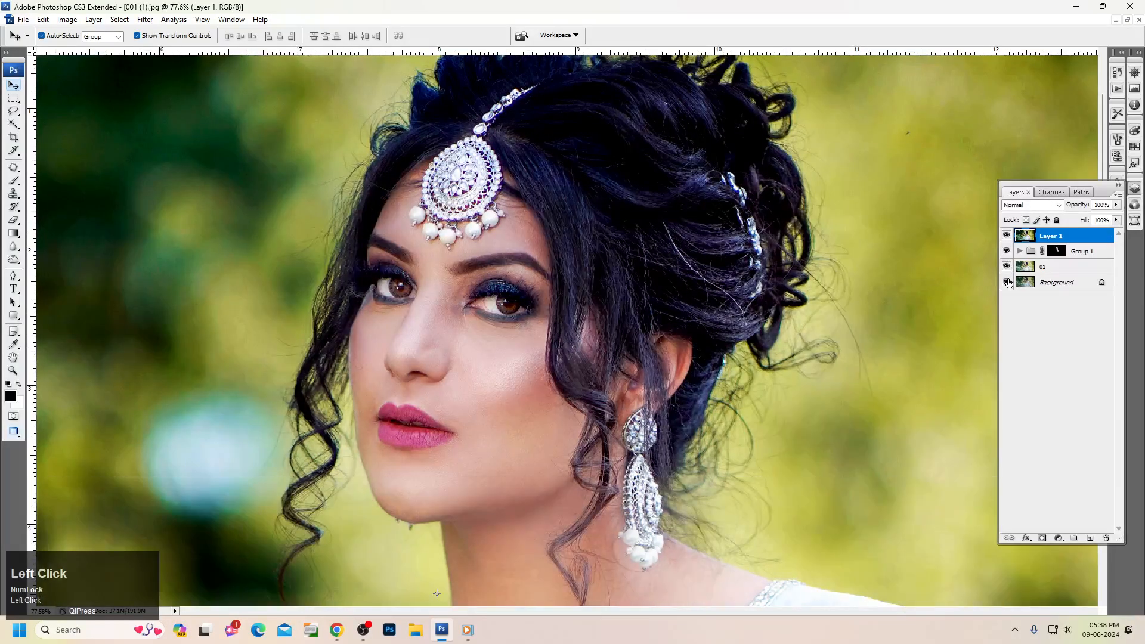
{"action": "left_click", "coordinate": [1007, 283], "text": "alt"}
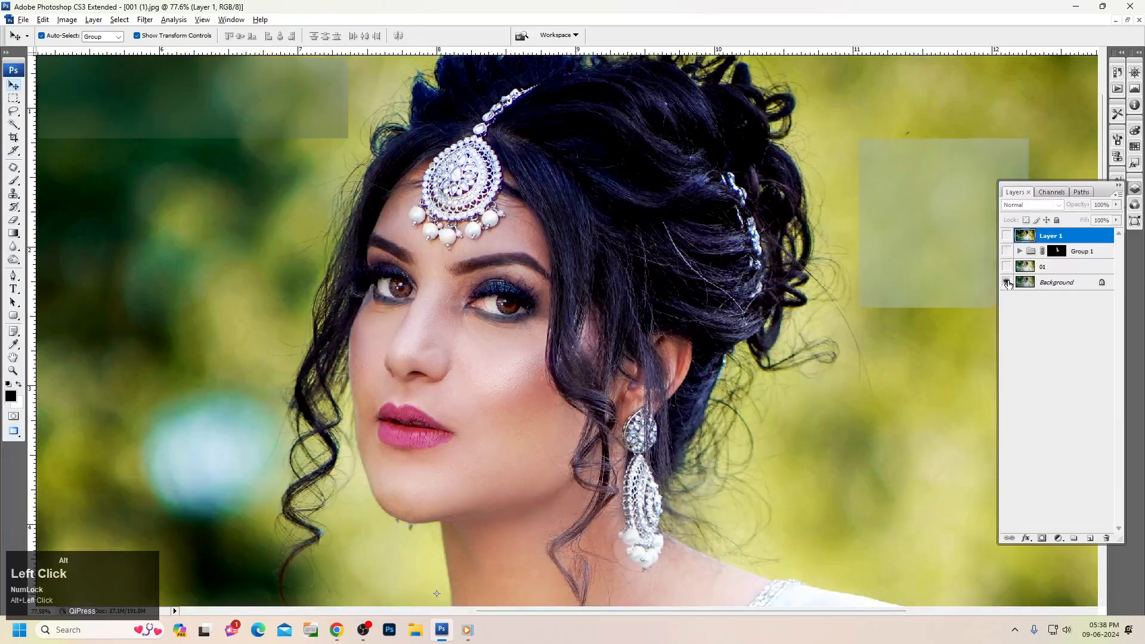
{"action": "left_click", "coordinate": [1007, 282], "text": "alt"}
{"action": "left_click", "coordinate": [1007, 283], "text": "alt"}
{"action": "left_click", "coordinate": [1007, 283], "text": "alt"}
{"action": "scroll", "coordinate": [1007, 283], "scroll_direction": "down", "scroll_amount": 2}
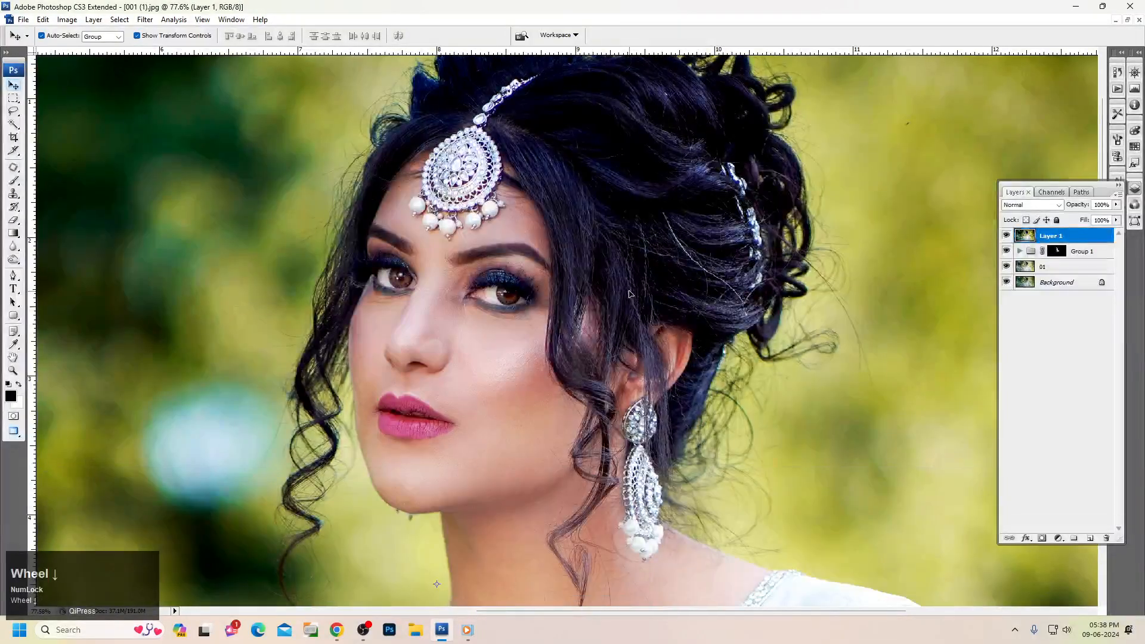
{"action": "left_click", "coordinate": [1007, 283], "text": "alt"}
{"action": "left_click", "coordinate": [1007, 283], "text": "alt"}
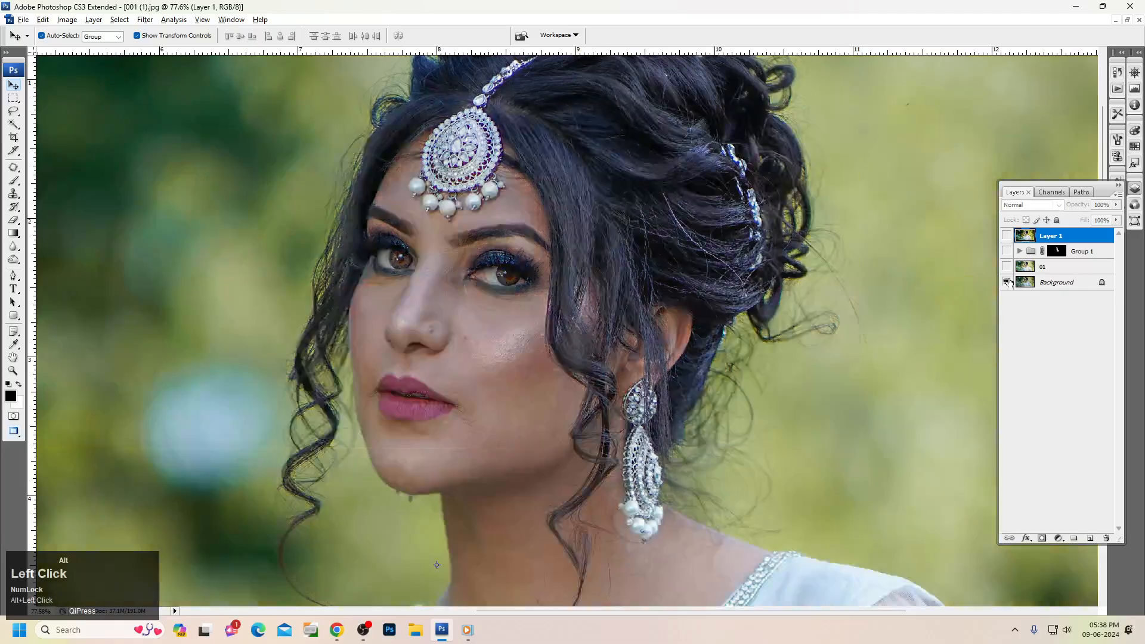
{"action": "left_click", "coordinate": [1007, 283], "text": "alt"}
{"action": "left_click", "coordinate": [1007, 283], "text": "alt"}
{"action": "left_click", "coordinate": [1007, 283], "text": "alt"}
{"action": "left_click", "coordinate": [1007, 283], "text": "alt"}
{"action": "left_click", "coordinate": [1007, 283], "text": "alt"}
{"action": "left_click", "coordinate": [1007, 283], "text": "alt"}
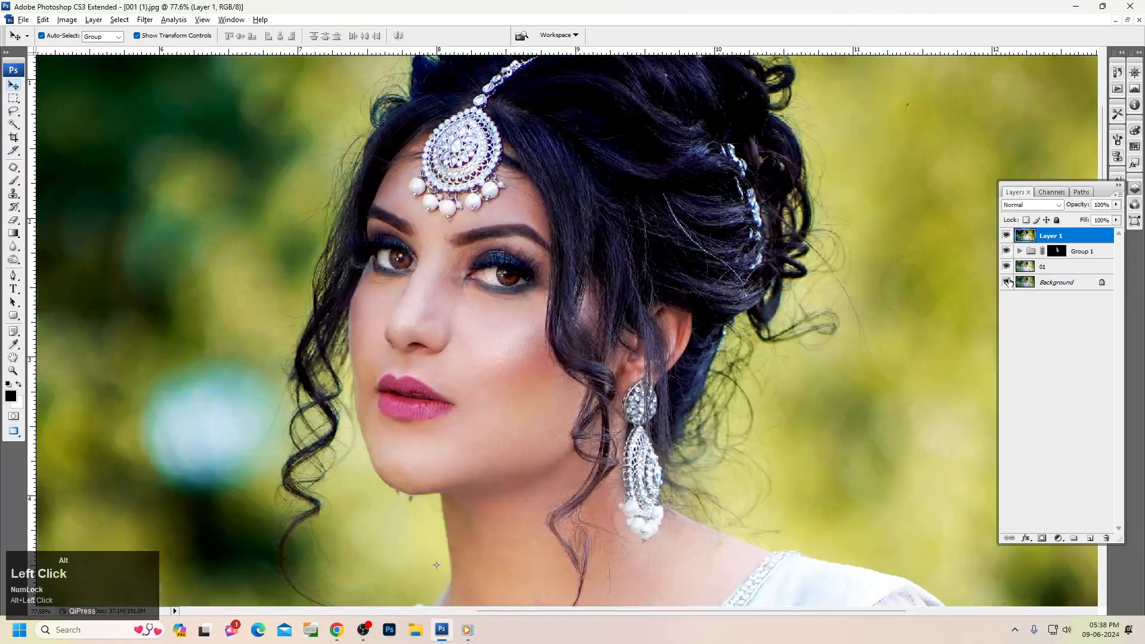
{"action": "left_click", "coordinate": [1006, 283], "text": "alt"}
{"action": "left_click", "coordinate": [1007, 283], "text": "alt"}
Step: Deselect the layers and compare the whole retouched portrait with the original Background image, leaving all layers shown
{"action": "right_click", "coordinate": [582, 230]}
{"action": "key", "text": "Escape"}
{"action": "right_click", "coordinate": [510, 213]}
{"action": "left_click", "coordinate": [537, 221]}
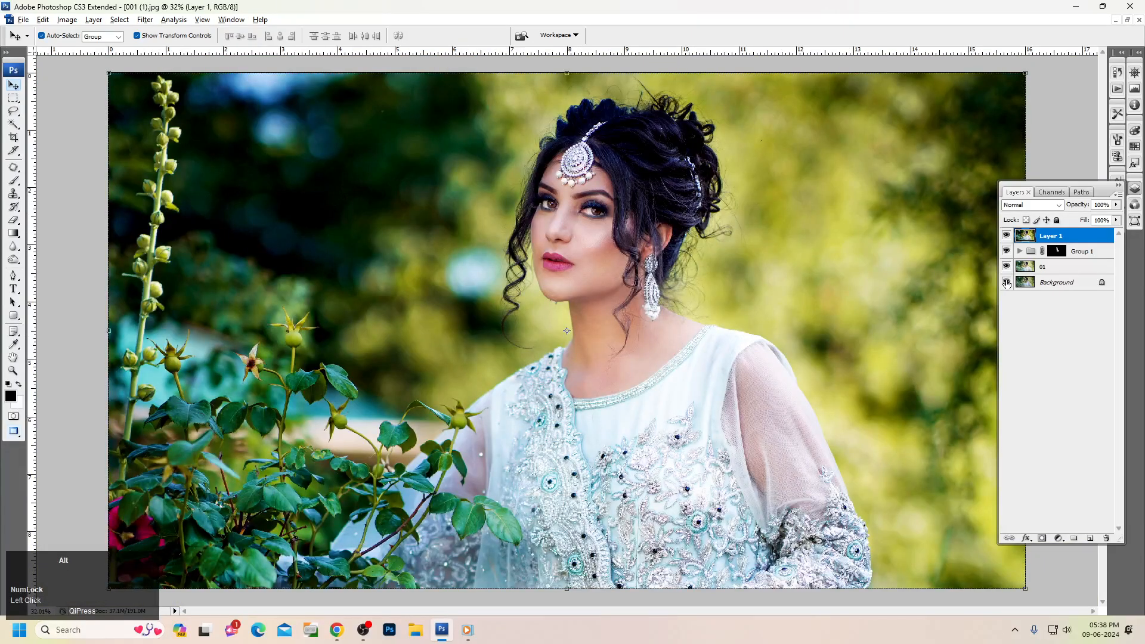
{"action": "left_click", "coordinate": [1007, 283], "text": "alt"}
{"action": "left_click", "coordinate": [1007, 282], "text": "alt"}
{"action": "left_click", "coordinate": [1007, 282], "text": "alt"}
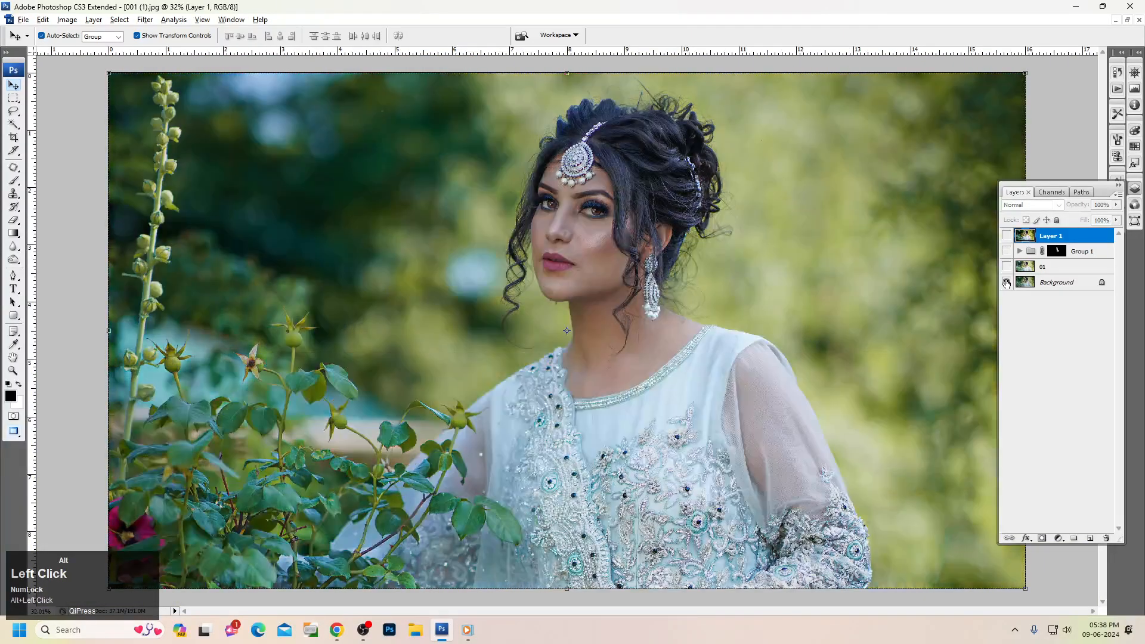
{"action": "left_click", "coordinate": [1007, 283], "text": "alt"}
{"action": "left_click", "coordinate": [1053, 312]}
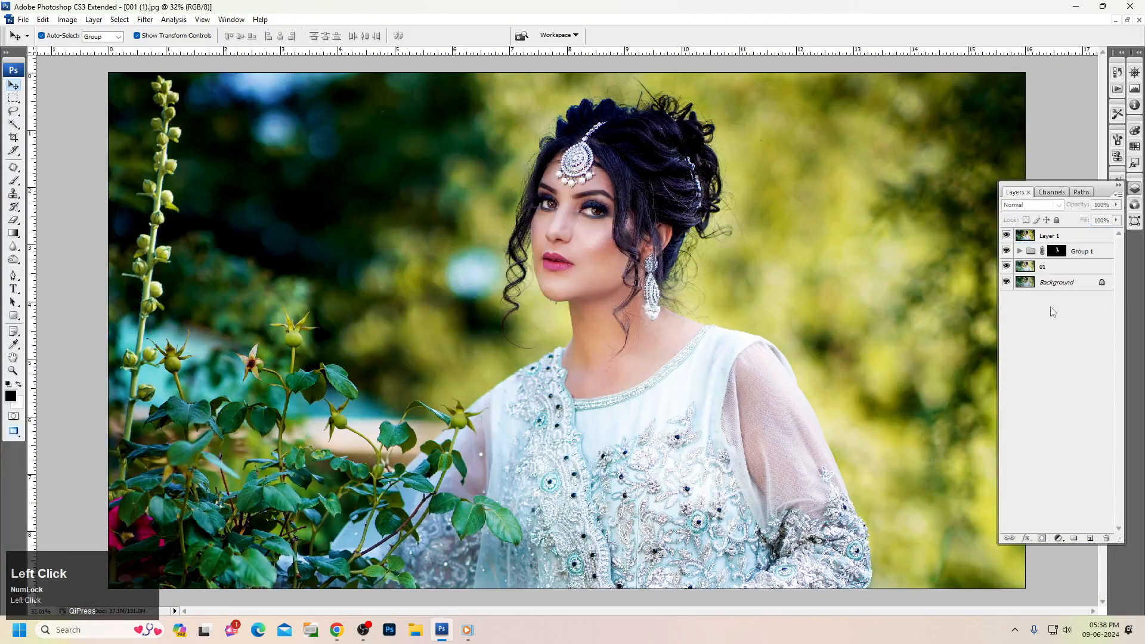
{"action": "left_click", "coordinate": [1007, 282], "text": "alt"}
{"action": "left_click", "coordinate": [1007, 283], "text": "alt"}
{"action": "left_click", "coordinate": [1007, 283], "text": "alt"}
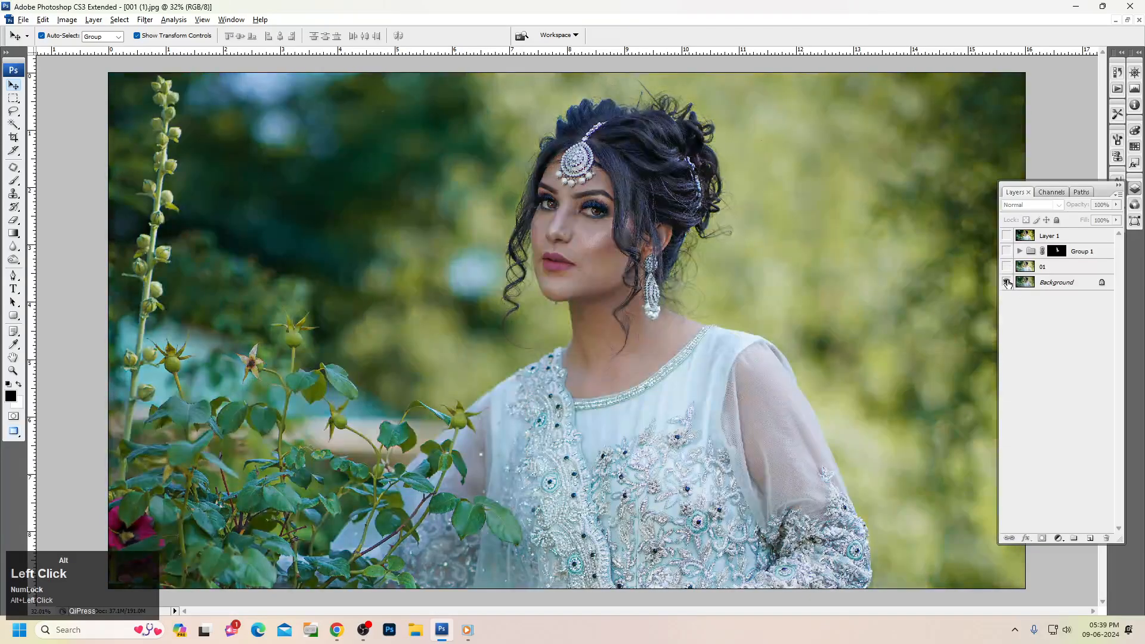
{"action": "left_click", "coordinate": [1007, 283], "text": "alt"}
{"action": "left_click", "coordinate": [1007, 283], "text": "alt"}
{"action": "left_click", "coordinate": [1006, 282], "text": "alt"}
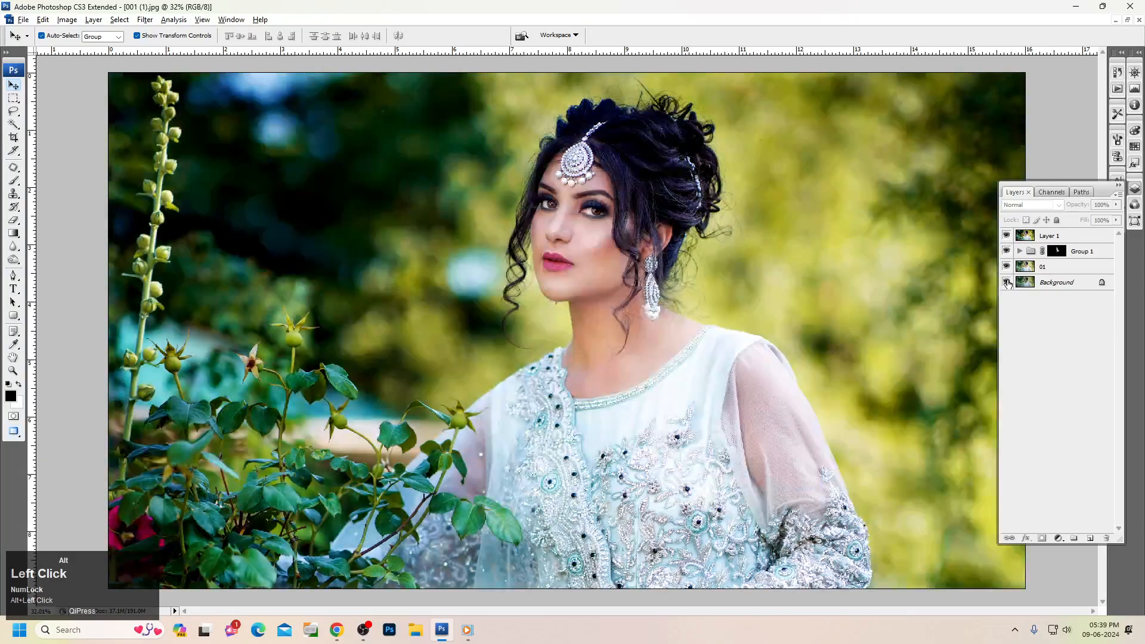
{"action": "left_click", "coordinate": [1007, 283], "text": "alt"}
{"action": "left_click", "coordinate": [1007, 283], "text": "alt"}
{"action": "left_click", "coordinate": [1007, 283], "text": "alt"}
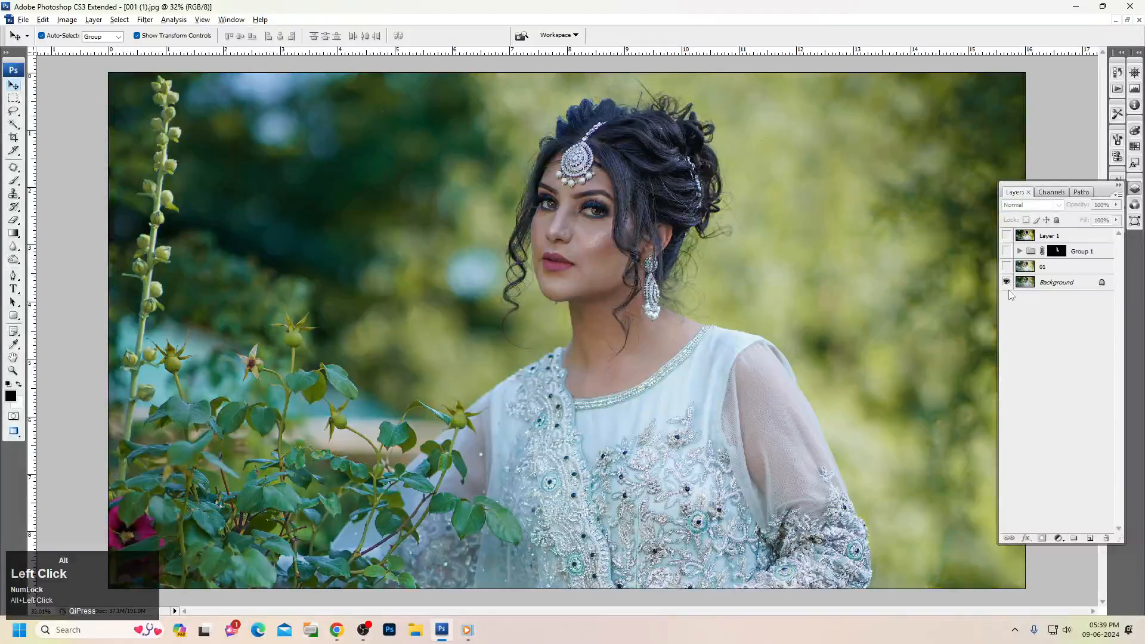
{"action": "left_click", "coordinate": [1007, 282], "text": "alt"}
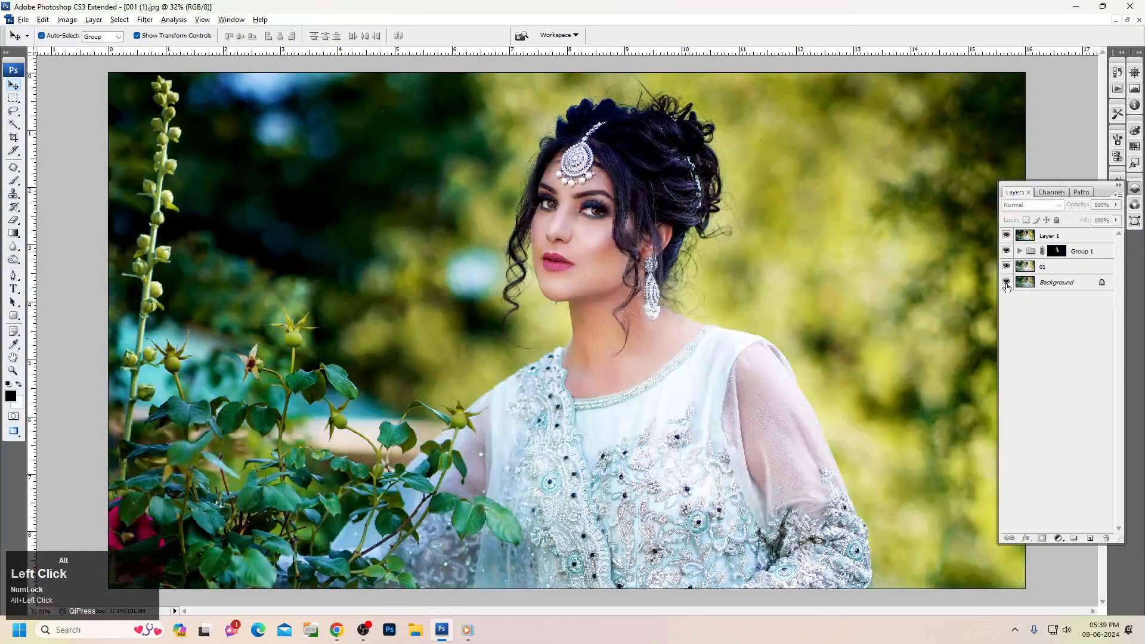
{"action": "left_click", "coordinate": [1006, 283], "text": "alt"}
{"action": "left_click", "coordinate": [1007, 283], "text": "alt"}
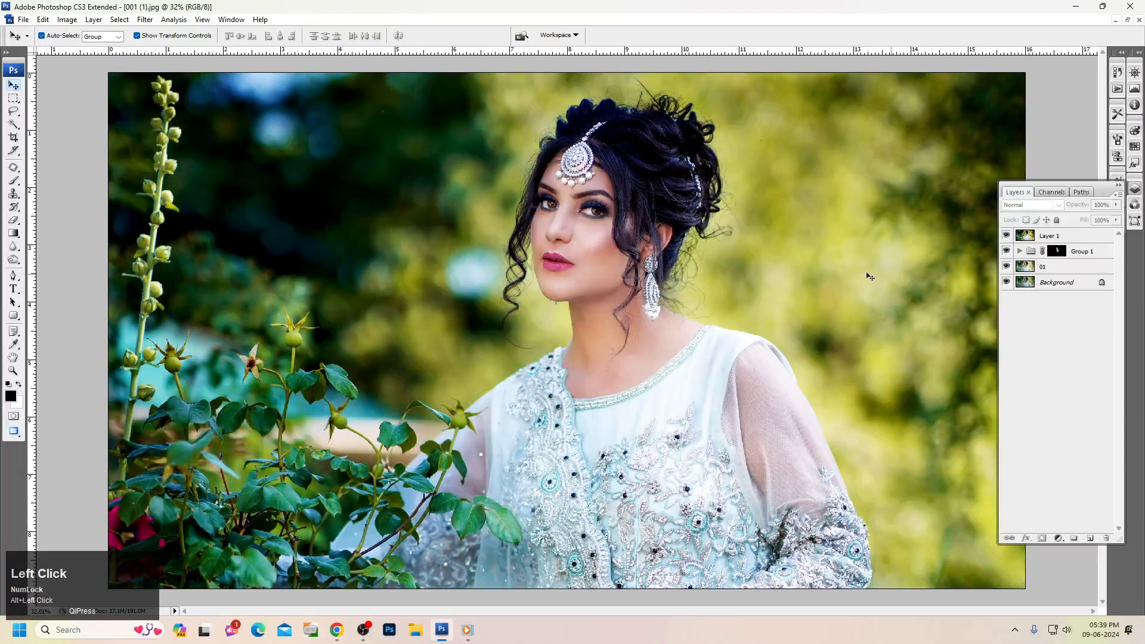
{"action": "right_click", "coordinate": [588, 200]}
{"action": "left_click", "coordinate": [614, 207]}
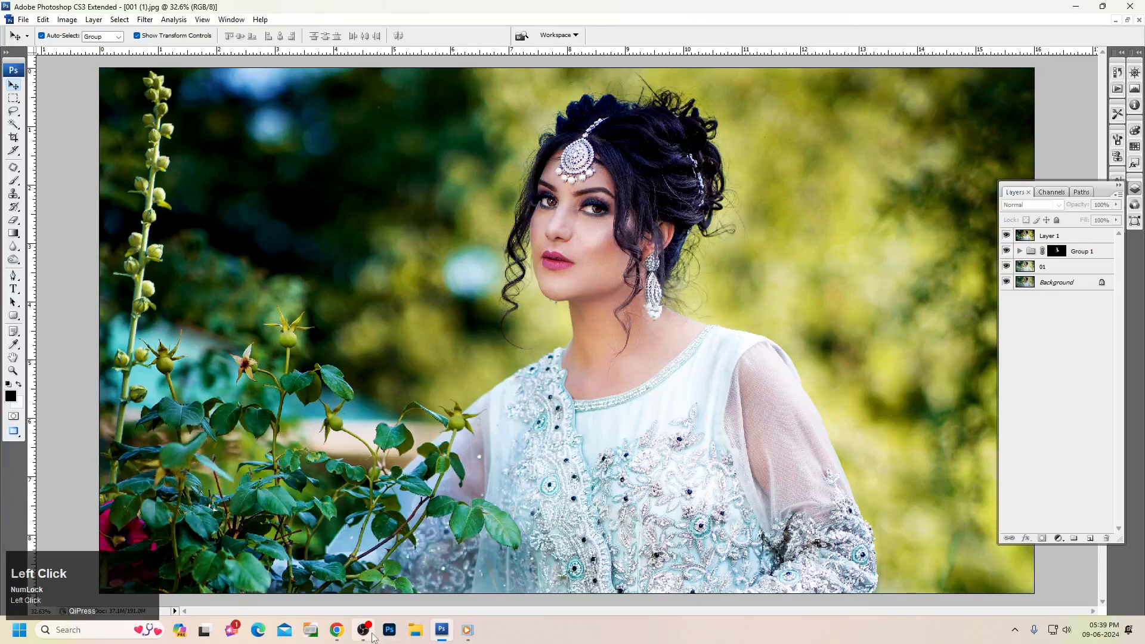